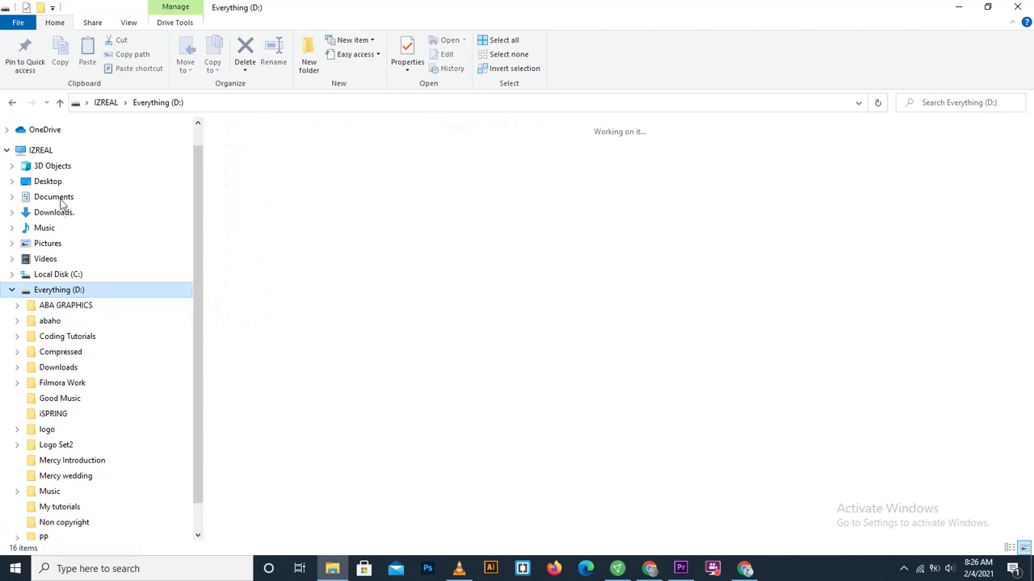
# Step: Extract the ecommerce_1 zip in Downloads > New folder (7) into its own ecommerce_1 folder
pyautogui.click(63, 212)
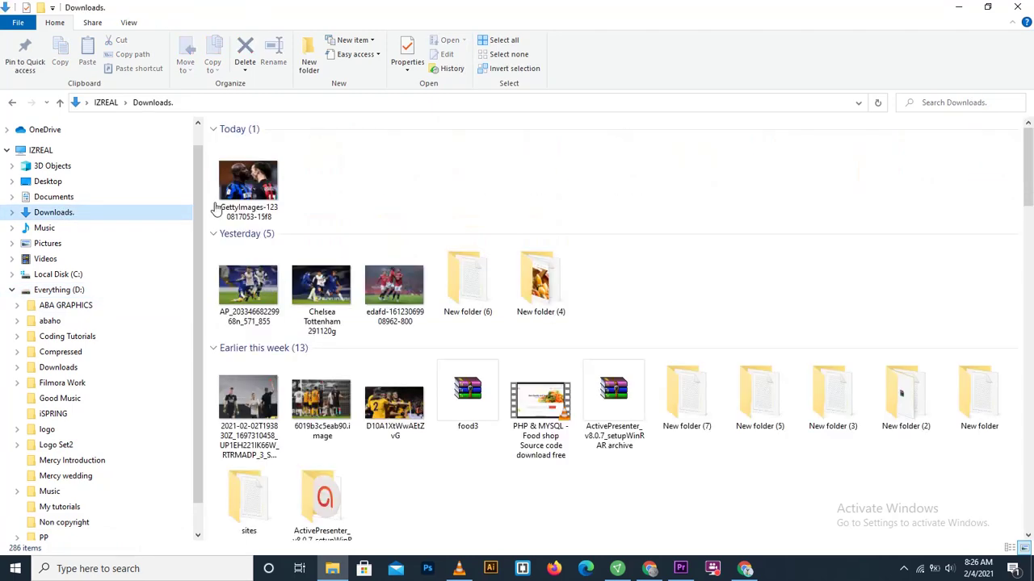
pyautogui.doubleClick(685, 400)
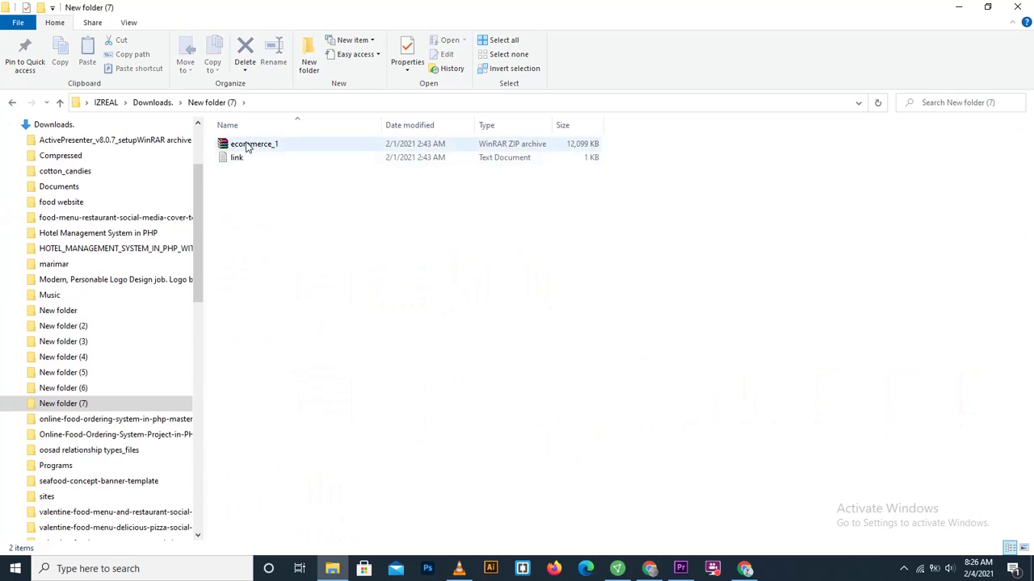
pyautogui.click(247, 145)
pyautogui.rightClick(247, 145)
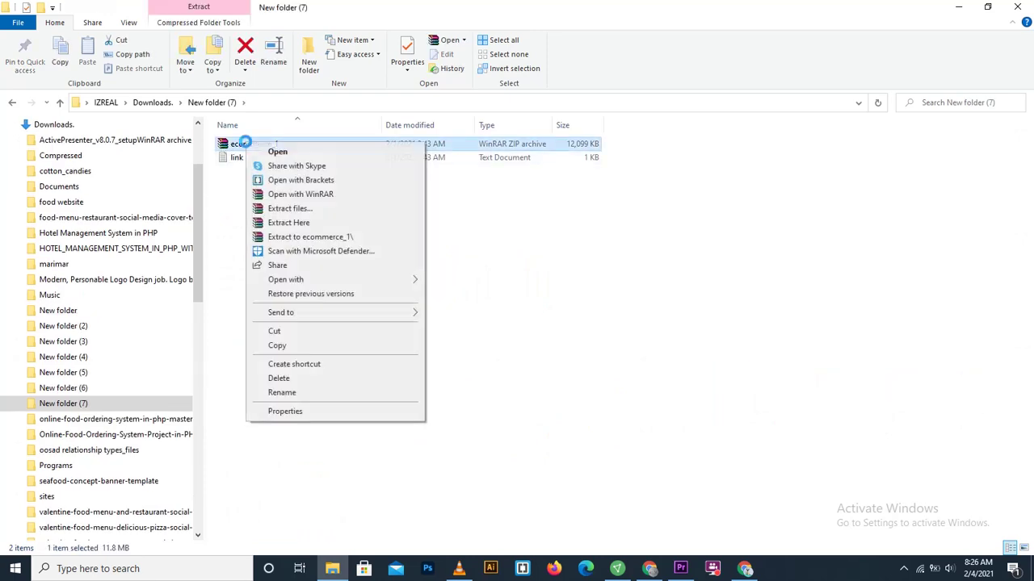
pyautogui.click(297, 237)
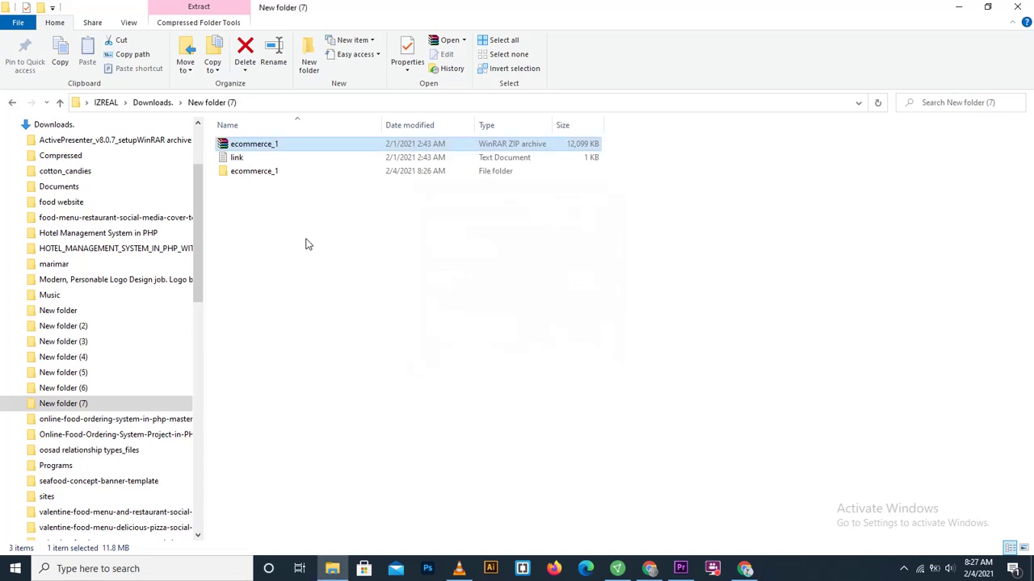
# Step: Open the extracted ecommerce_1 folder and copy the inner ecommerce project folder
pyautogui.doubleClick(242, 173)
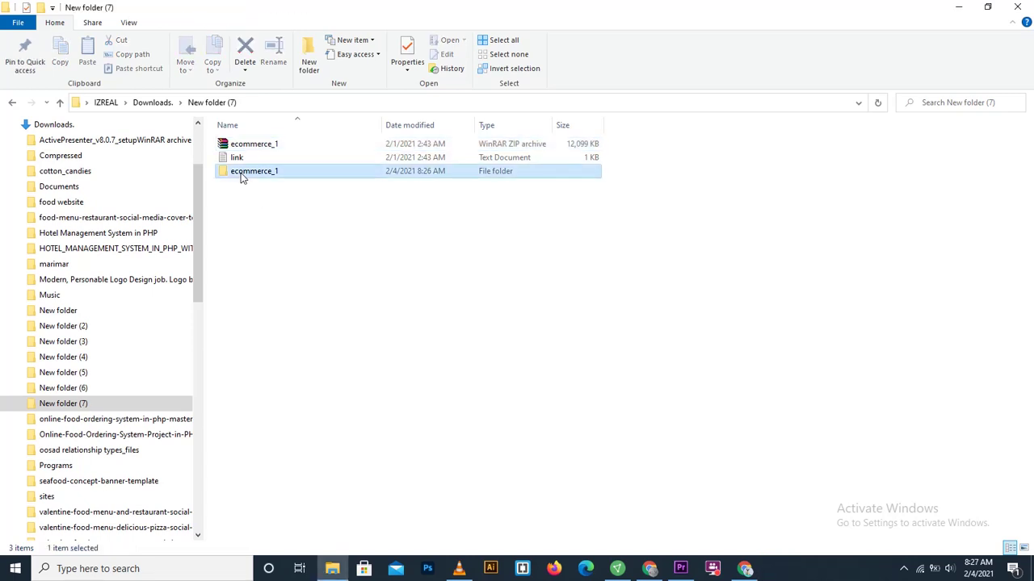
pyautogui.doubleClick(256, 148)
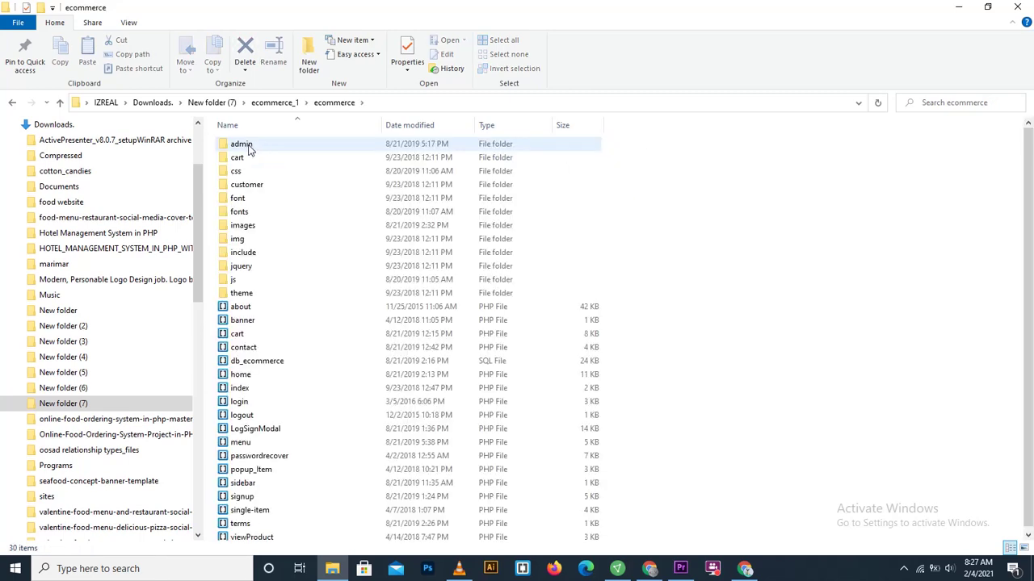
pyautogui.hotkey('alt', 'Left')
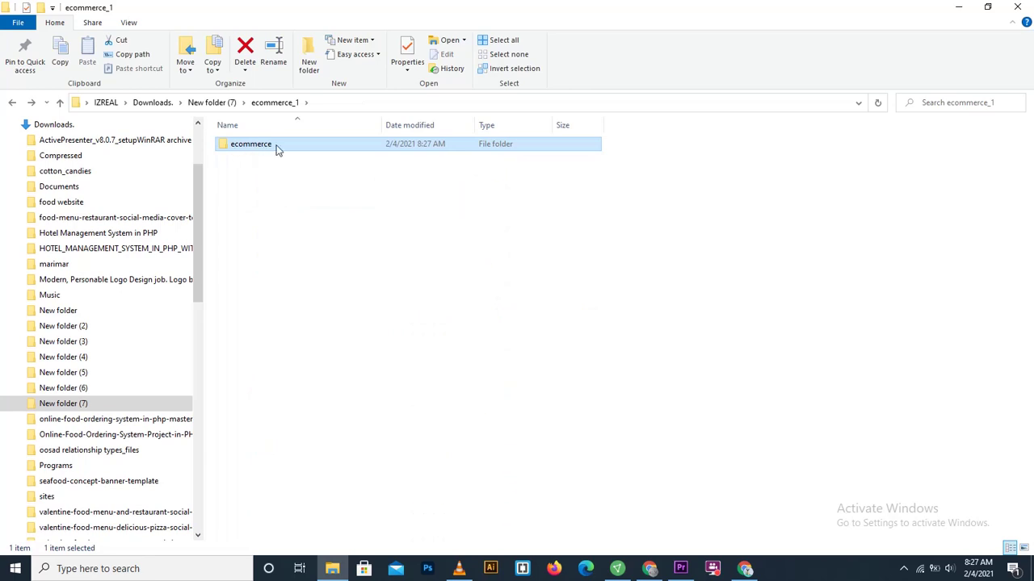
pyautogui.rightClick(275, 148)
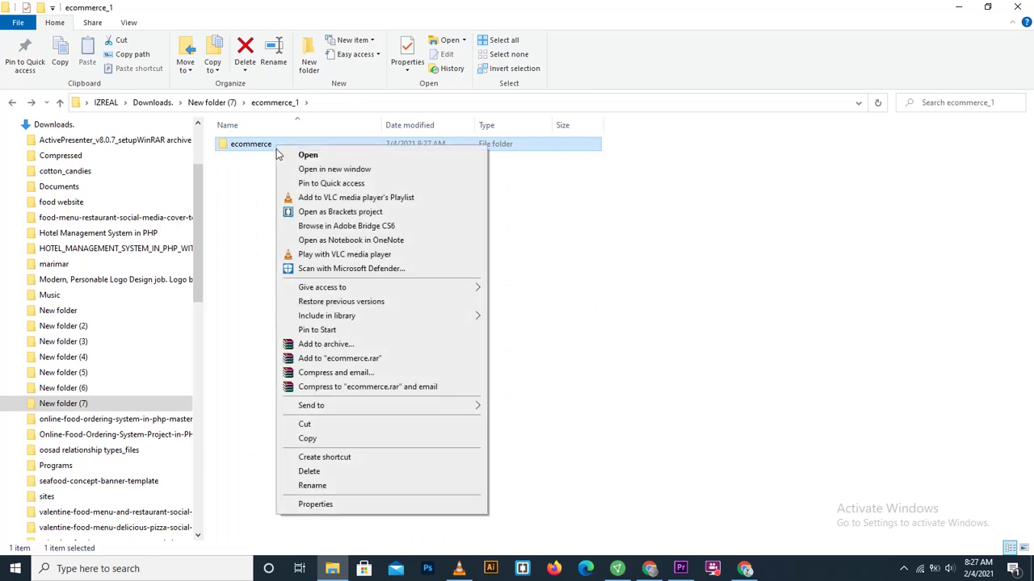
pyautogui.click(303, 439)
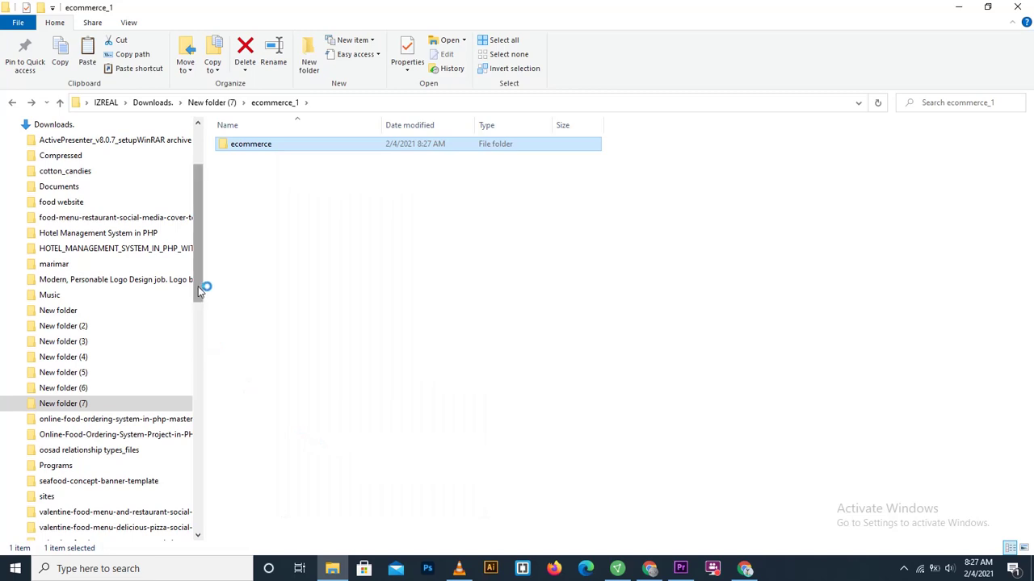
# Step: Navigate to the C:\xampp\htdocs folder
pyautogui.moveTo(201, 291); pyautogui.dragTo(199, 254)
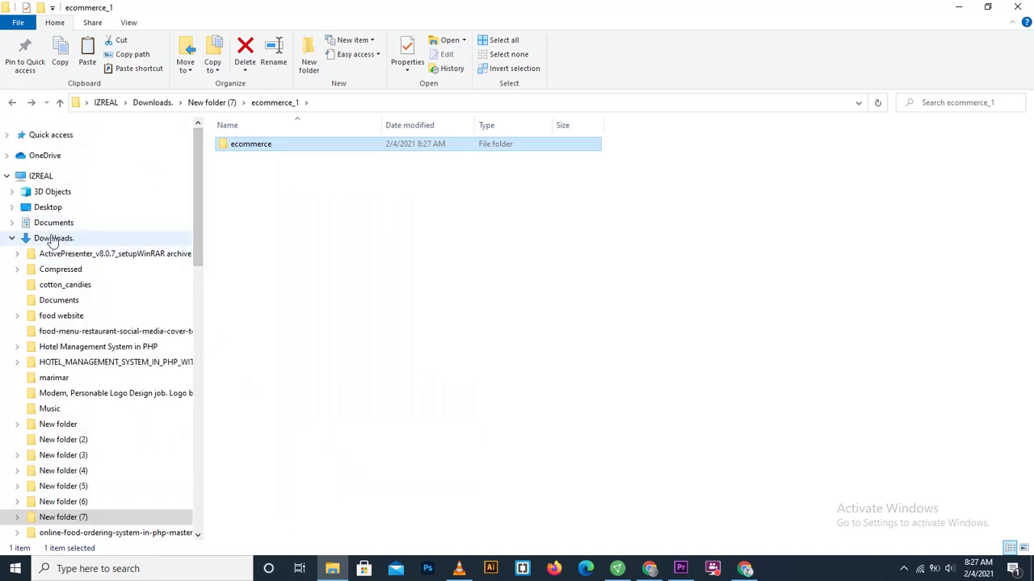
pyautogui.click(13, 238)
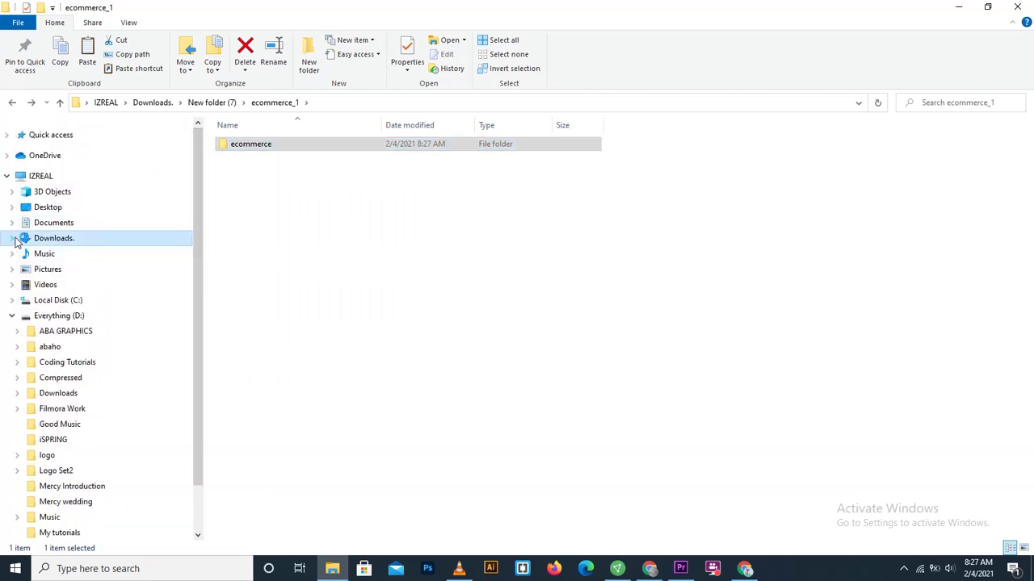
pyautogui.click(69, 304)
pyautogui.click(252, 270)
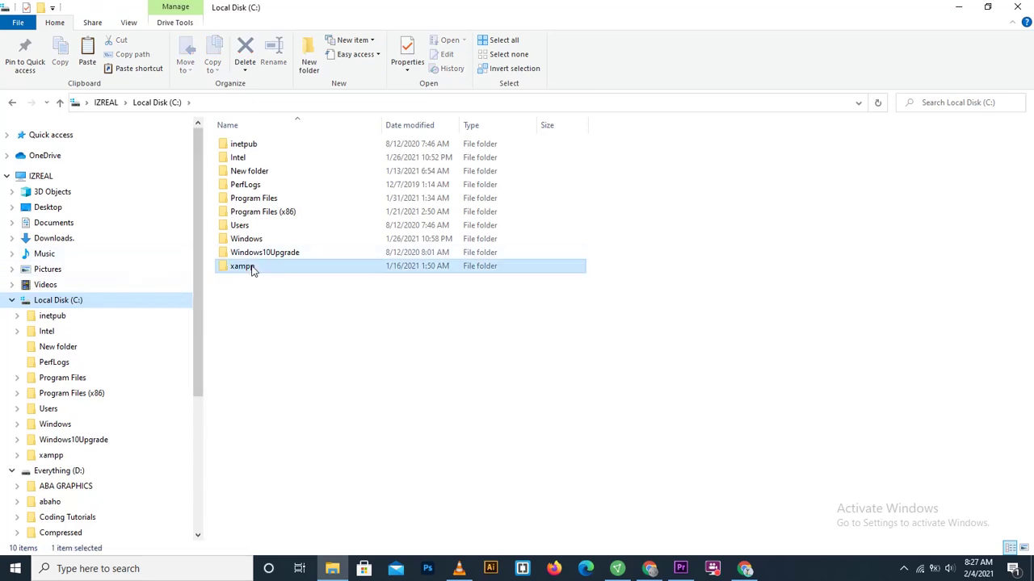
pyautogui.doubleClick(252, 270)
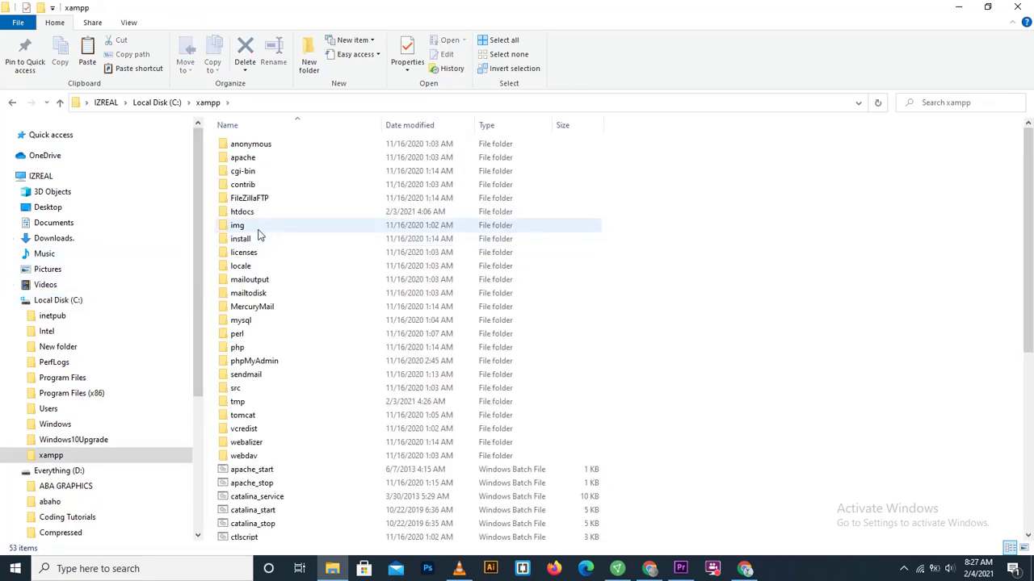
pyautogui.doubleClick(271, 218)
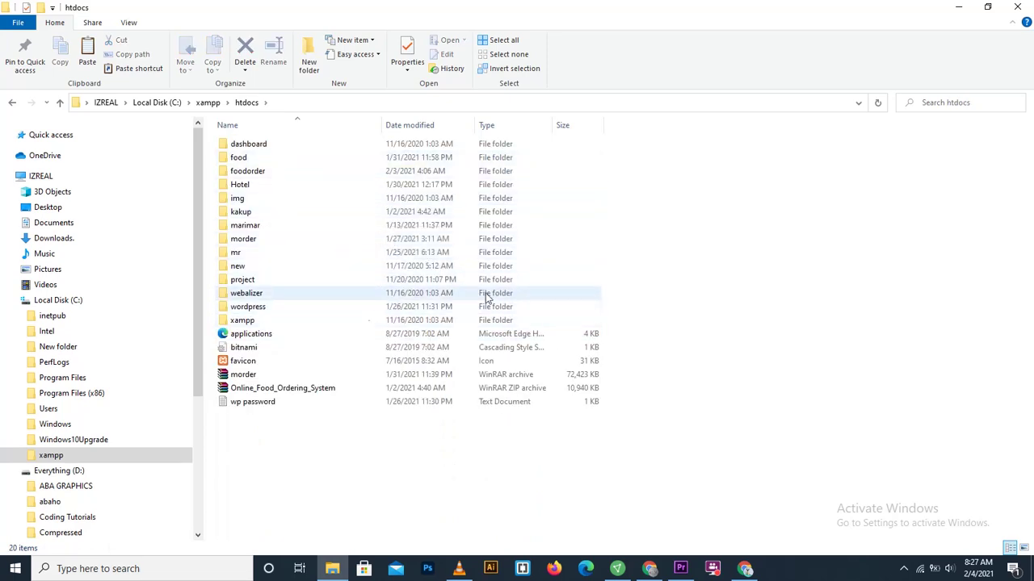
# Step: Paste the ecommerce folder into C:\xampp\htdocs and select it once copying completes
pyautogui.rightClick(700, 268)
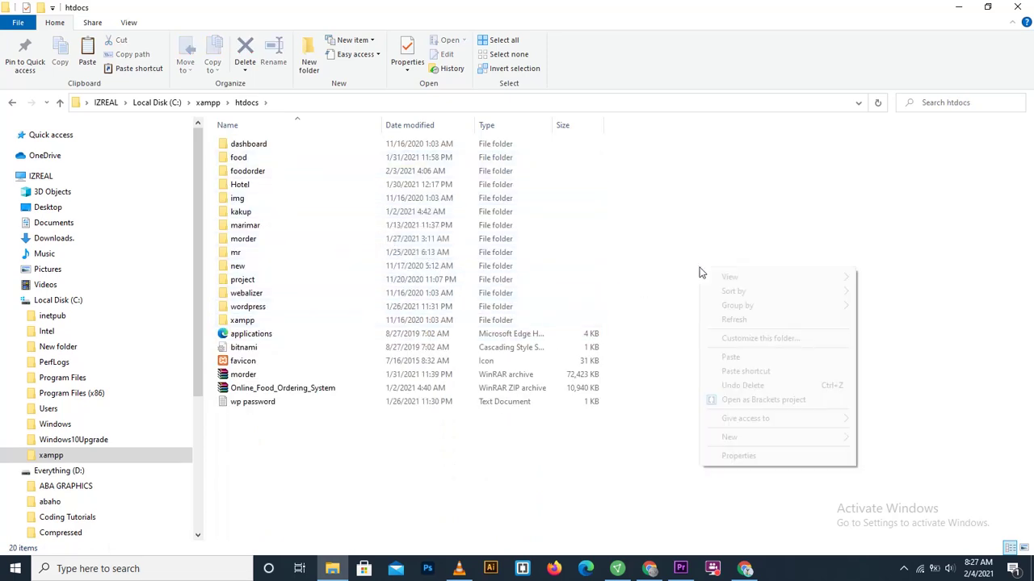
pyautogui.click(713, 358)
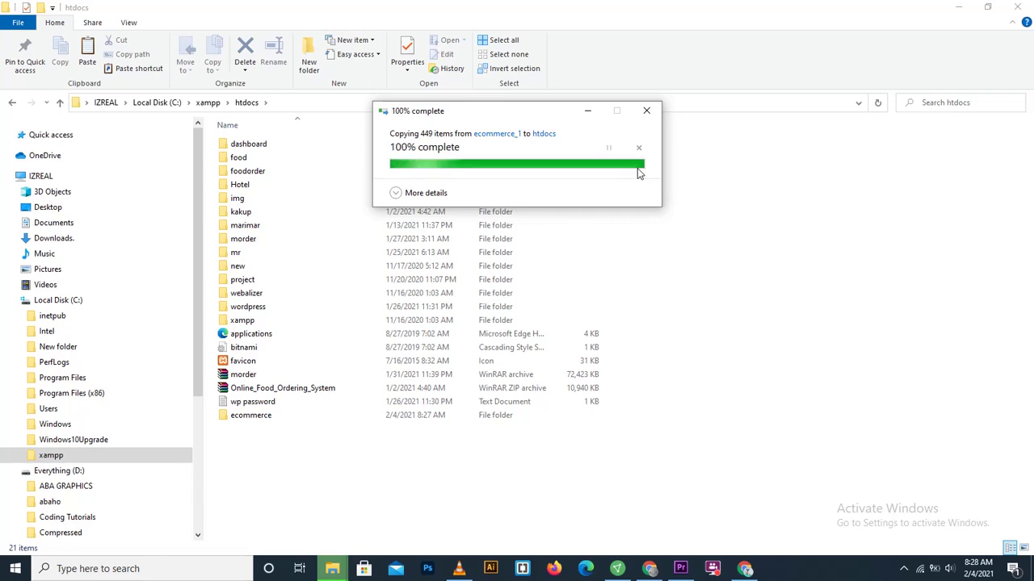
pyautogui.click(275, 420)
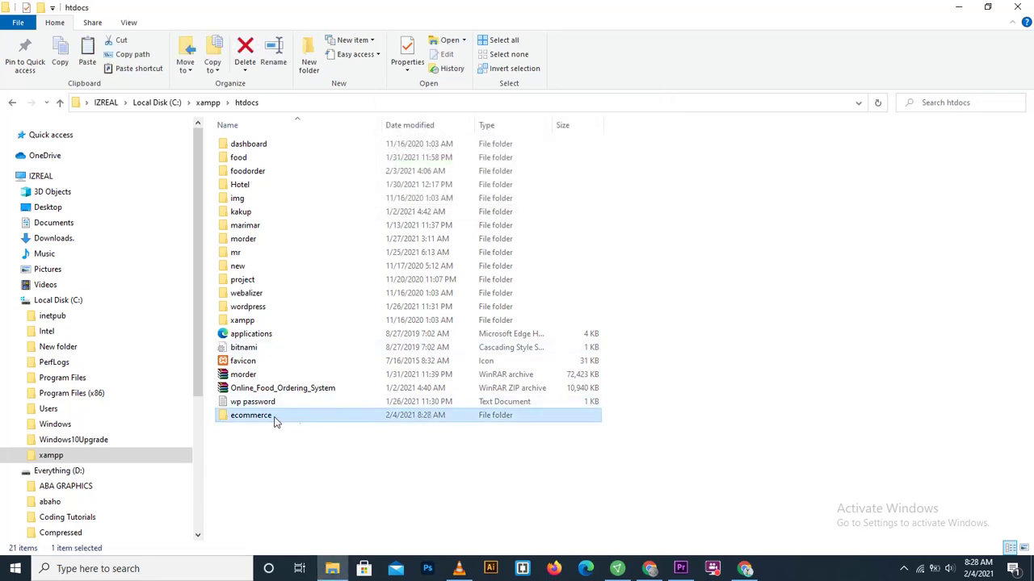
# Step: Open htdocs\ecommerce and browse its images folder, including the home and shop subfolders
pyautogui.doubleClick(251, 416)
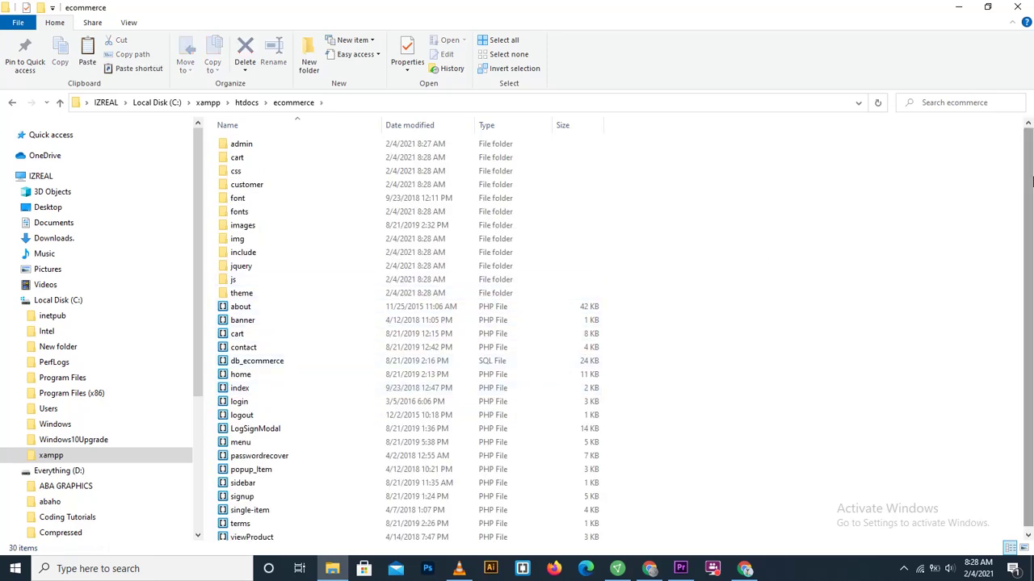
pyautogui.scroll(-1, 1016, 241)
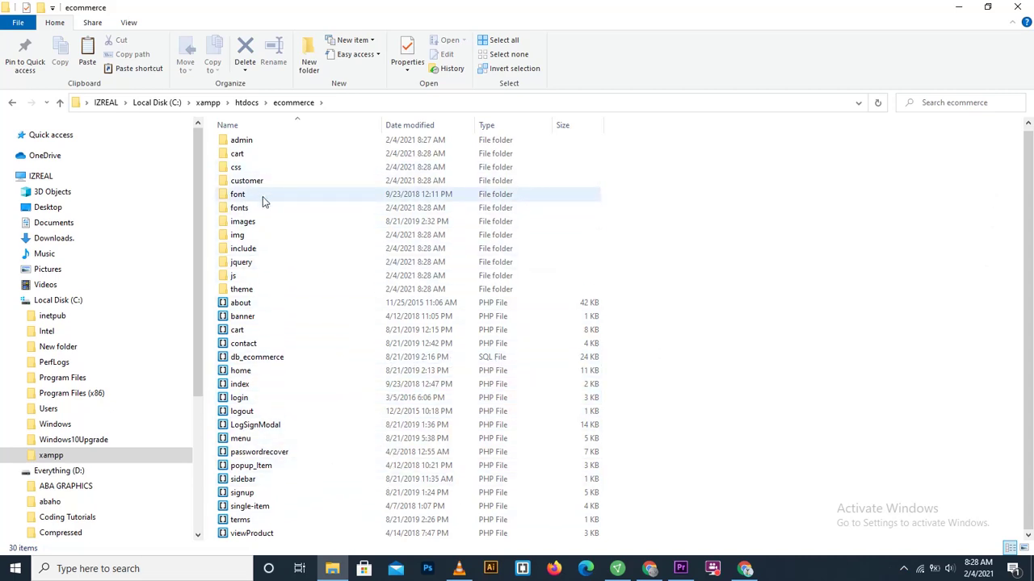
pyautogui.doubleClick(260, 225)
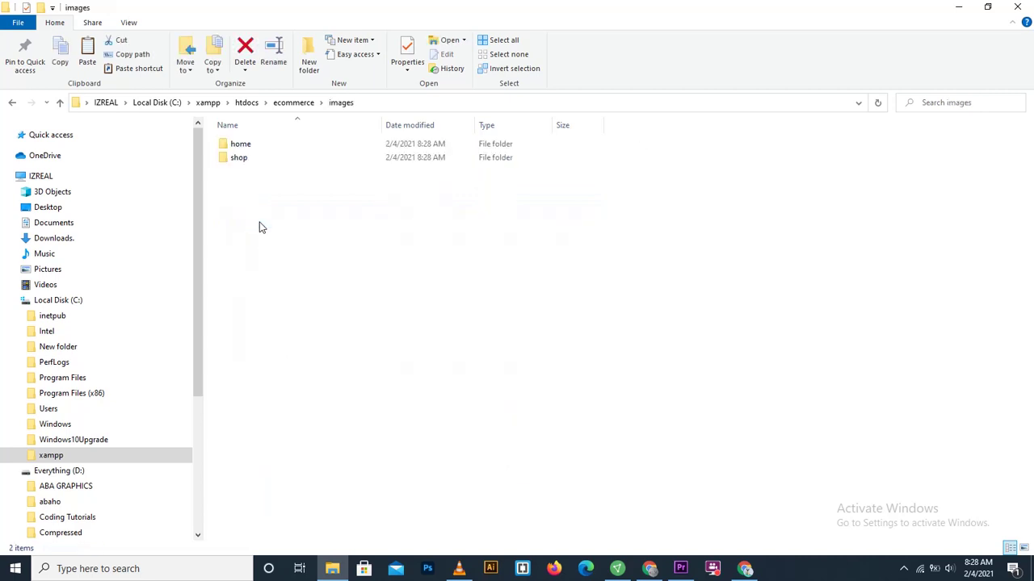
pyautogui.doubleClick(270, 151)
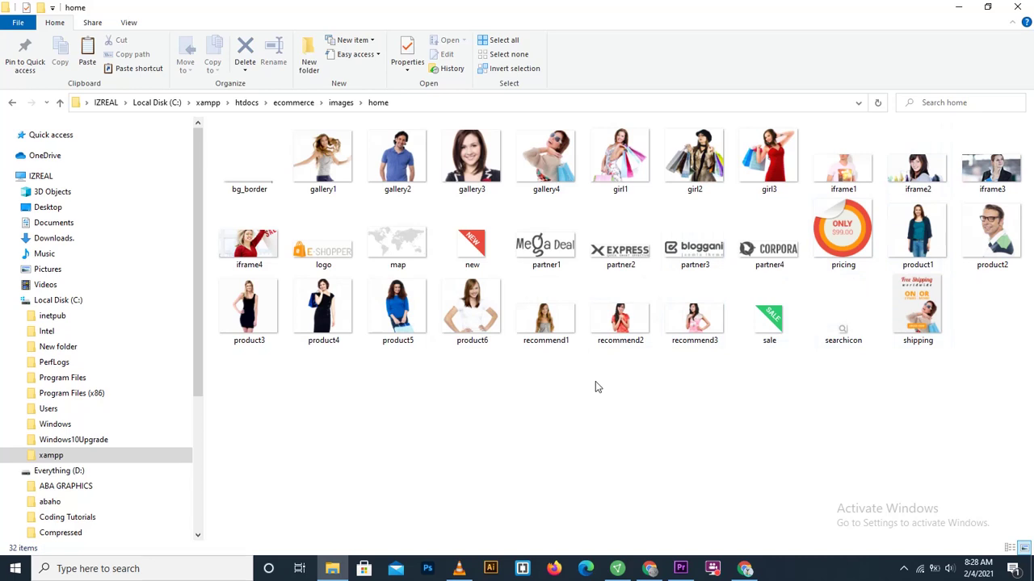
pyautogui.press('BackSpace')
pyautogui.click(272, 162)
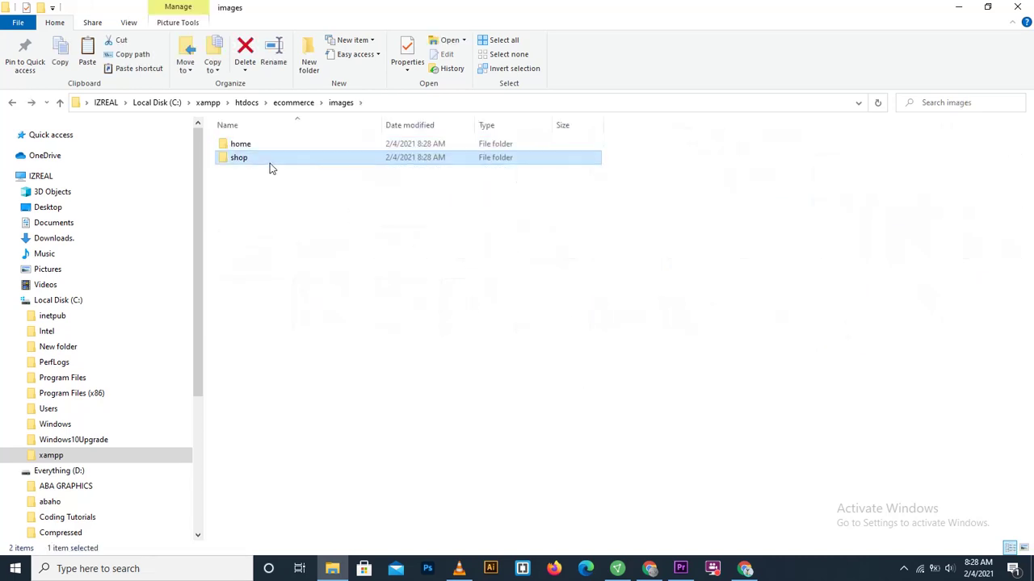
pyautogui.doubleClick(269, 166)
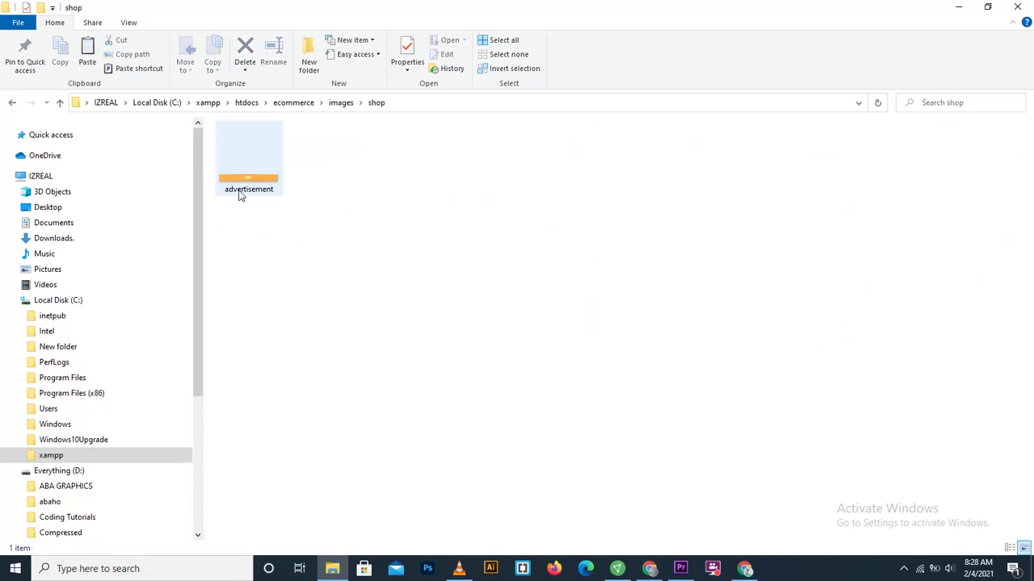
pyautogui.press('BackSpace')
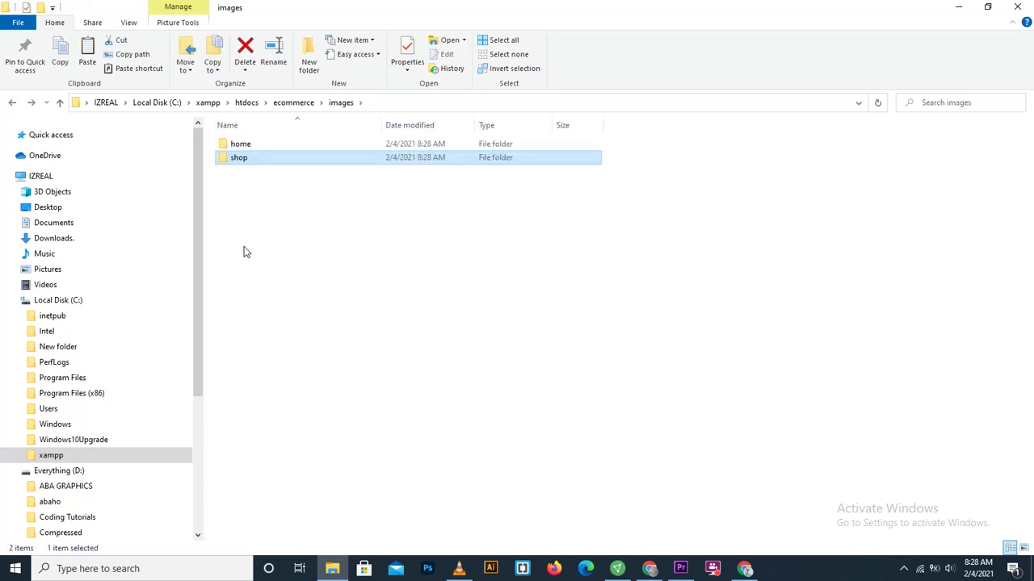
pyautogui.press('BackSpace')
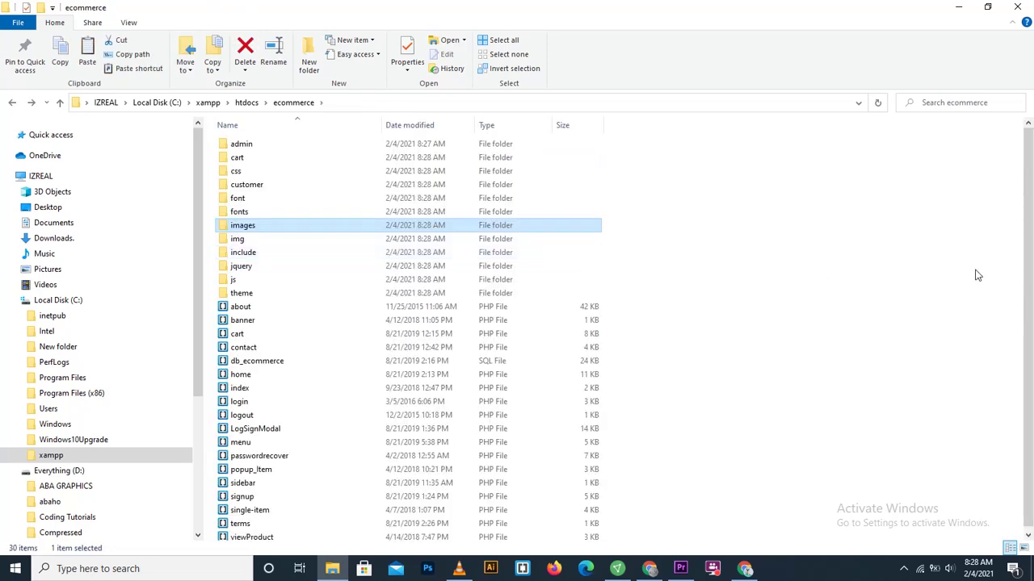
# Step: Select the project files from banner to viewProduct, then clear the selection
pyautogui.moveTo(736, 313); pyautogui.dragTo(563, 456)
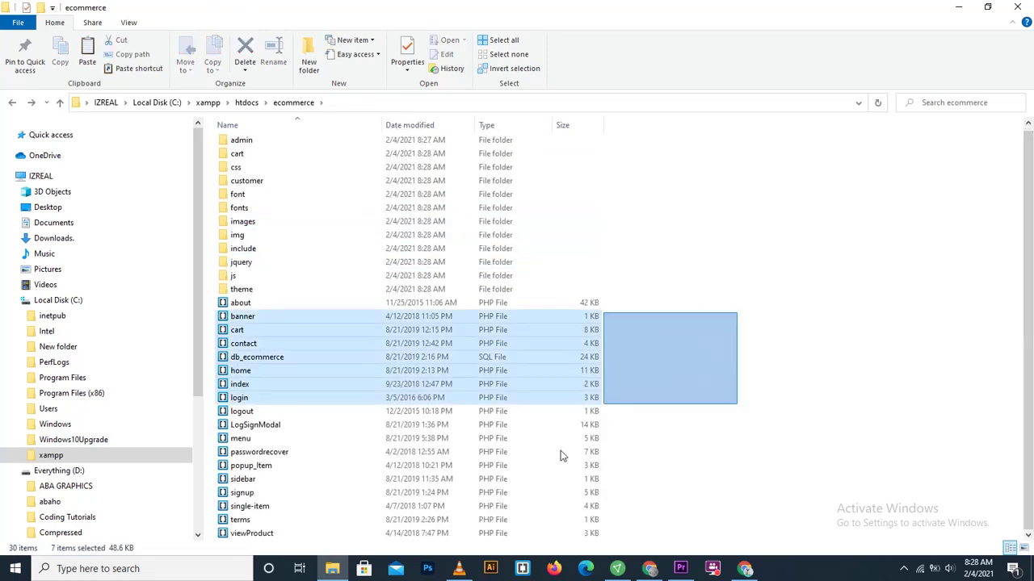
pyautogui.moveTo(497, 552); pyautogui.dragTo(497, 522)
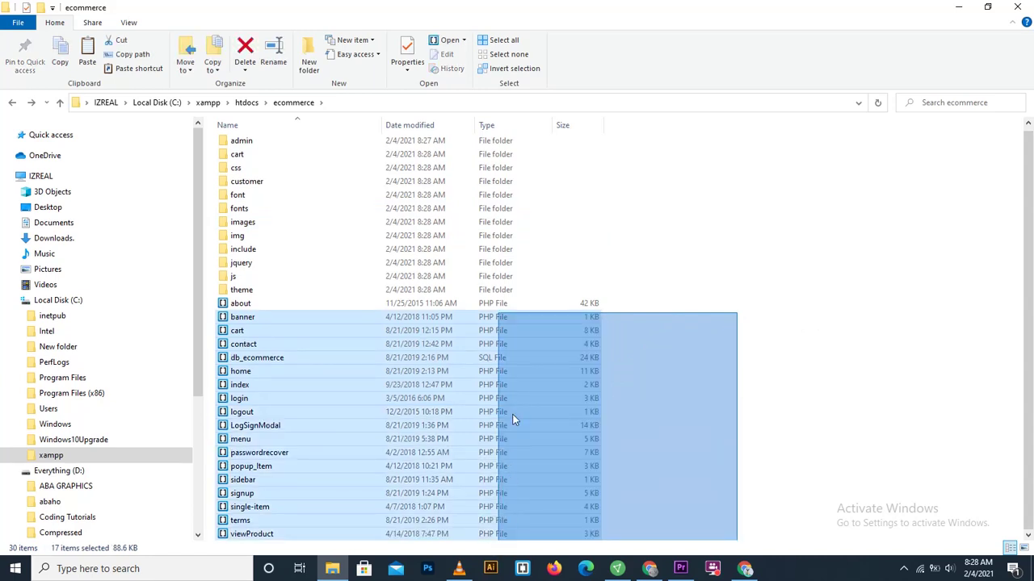
pyautogui.moveTo(515, 419); pyautogui.dragTo(743, 246)
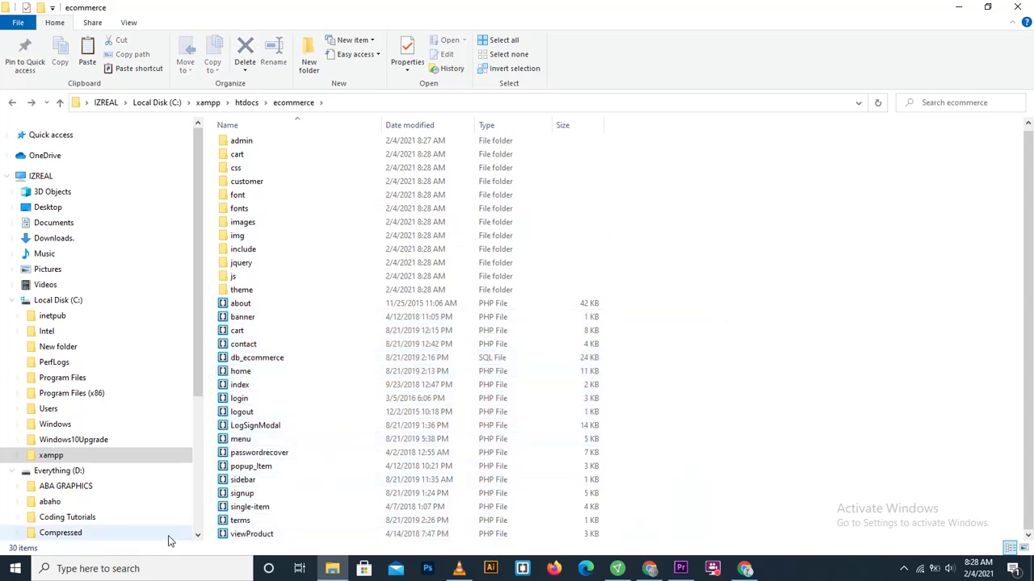
pyautogui.click(145, 568)
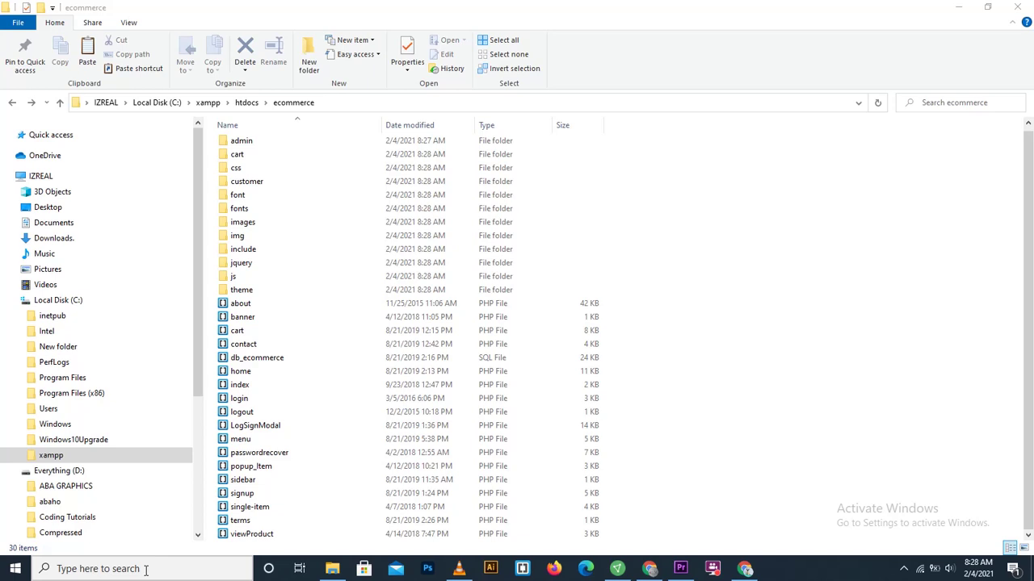
pyautogui.click(147, 569)
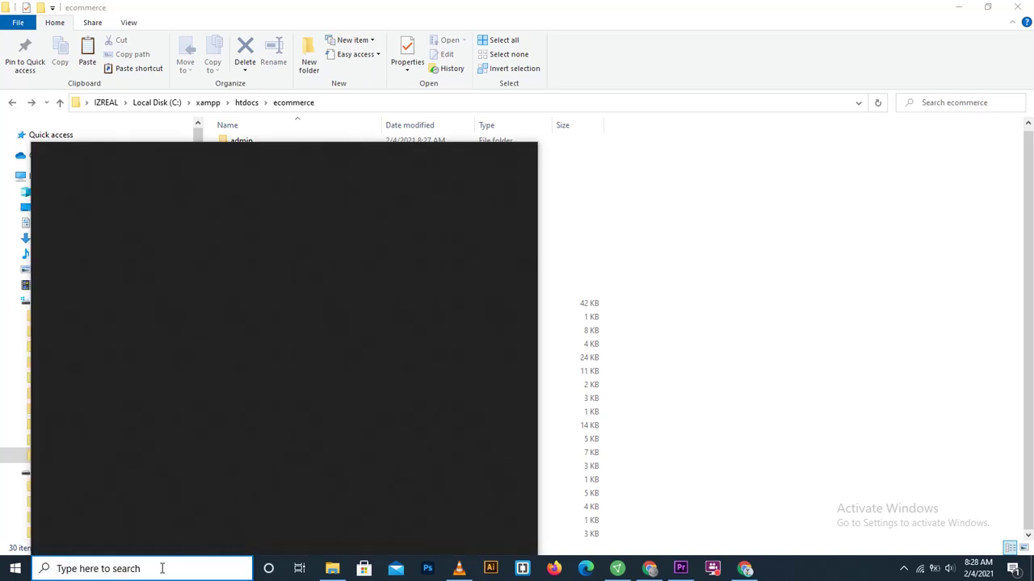
# Step: Search 'xa' for XAMPP, then dismiss the search by launching Brackets from the taskbar
pyautogui.write('xamp')
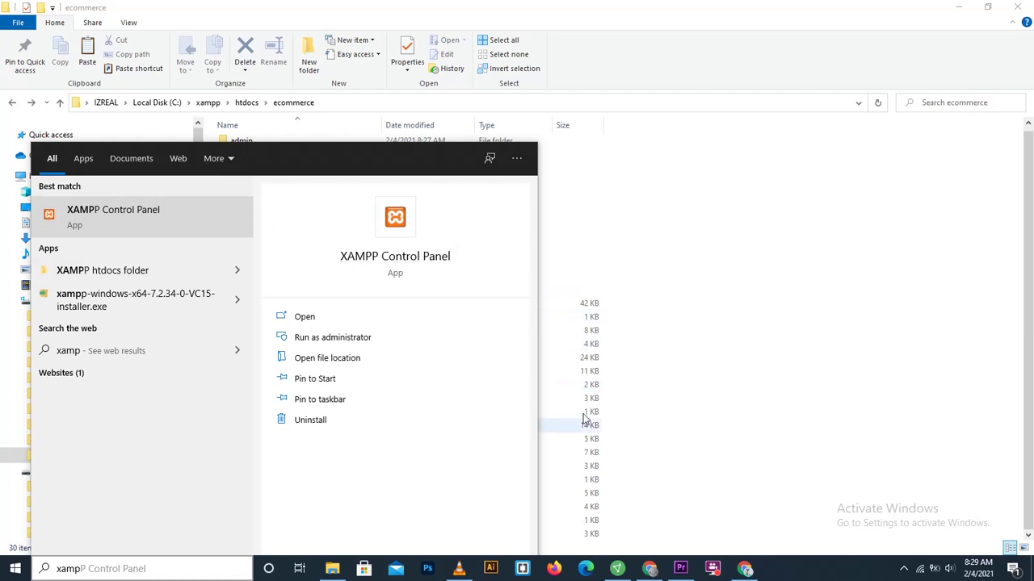
pyautogui.click(525, 572)
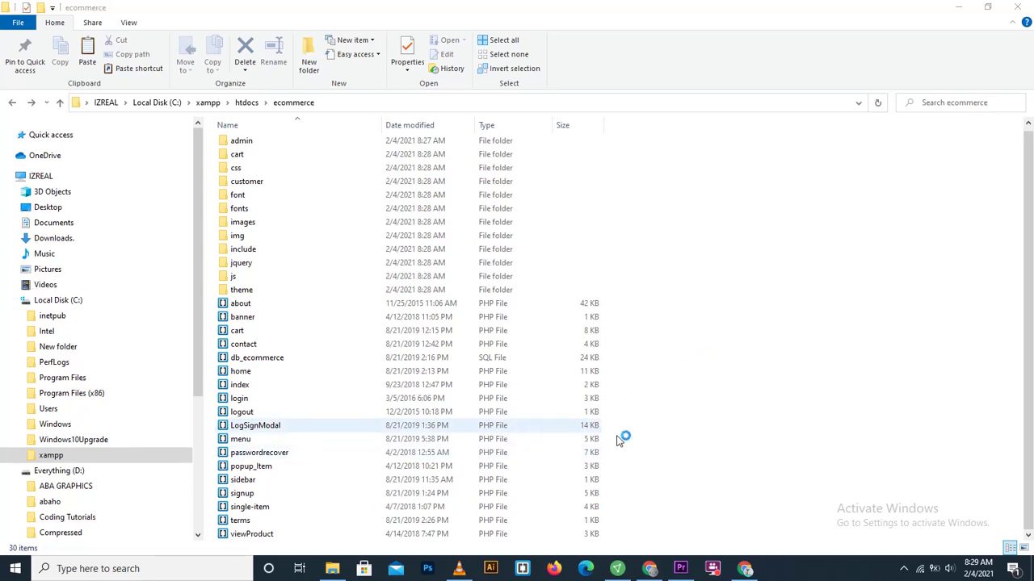
# Step: Check the hidden tray icons, then bring the still-loading Brackets editor window forward
pyautogui.click(905, 570)
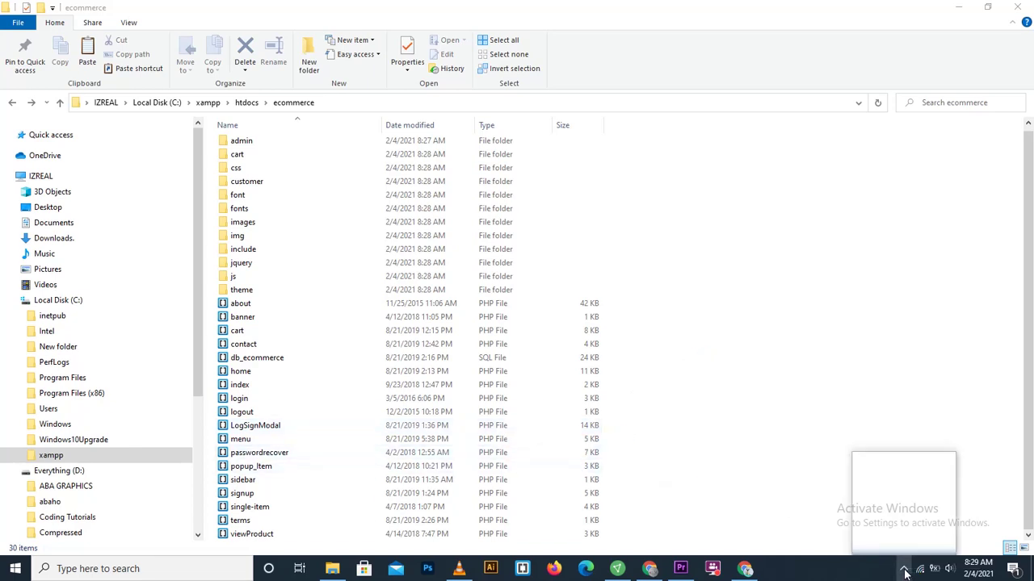
pyautogui.click(794, 509)
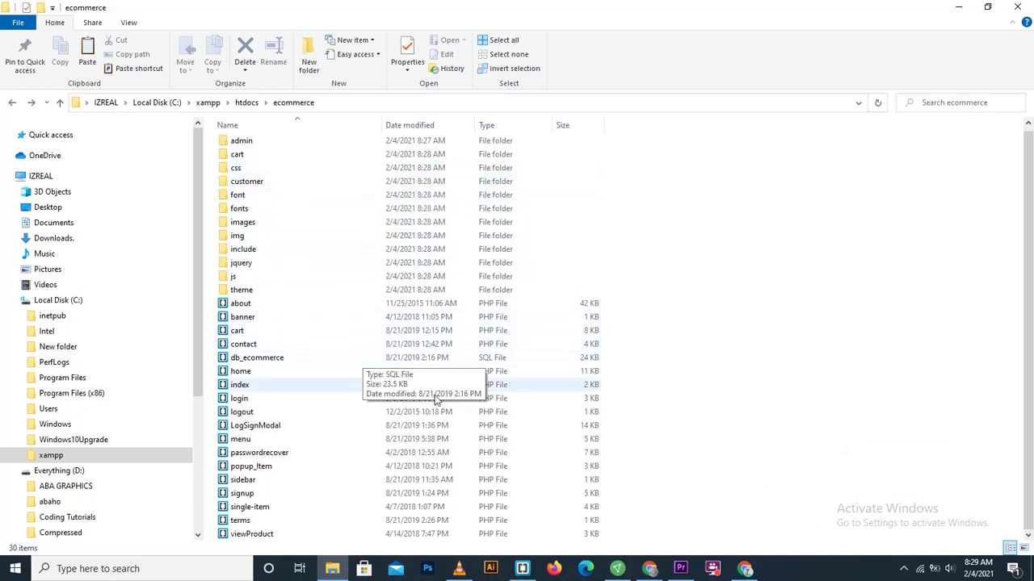
pyautogui.click(586, 568)
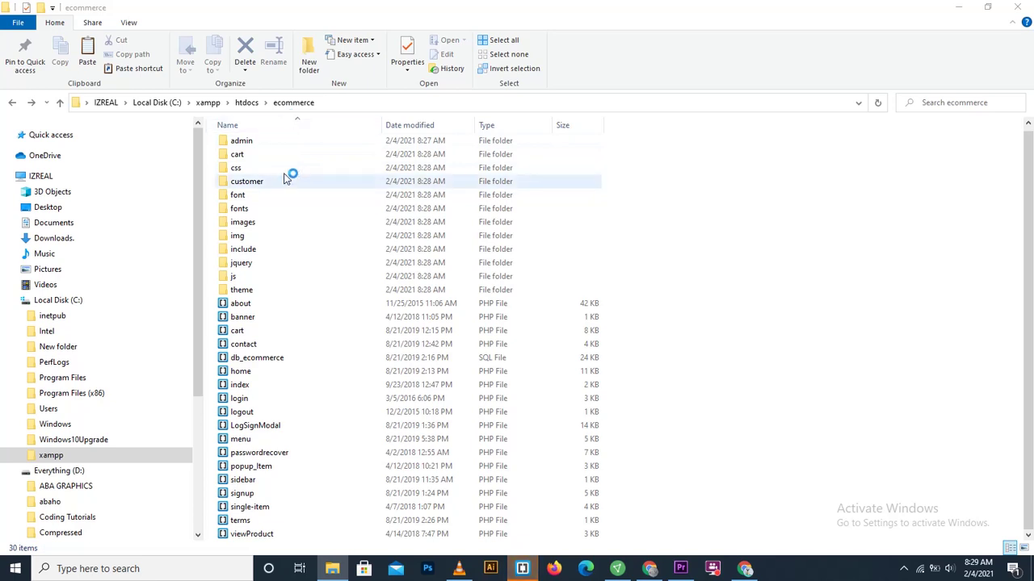
pyautogui.click(521, 570)
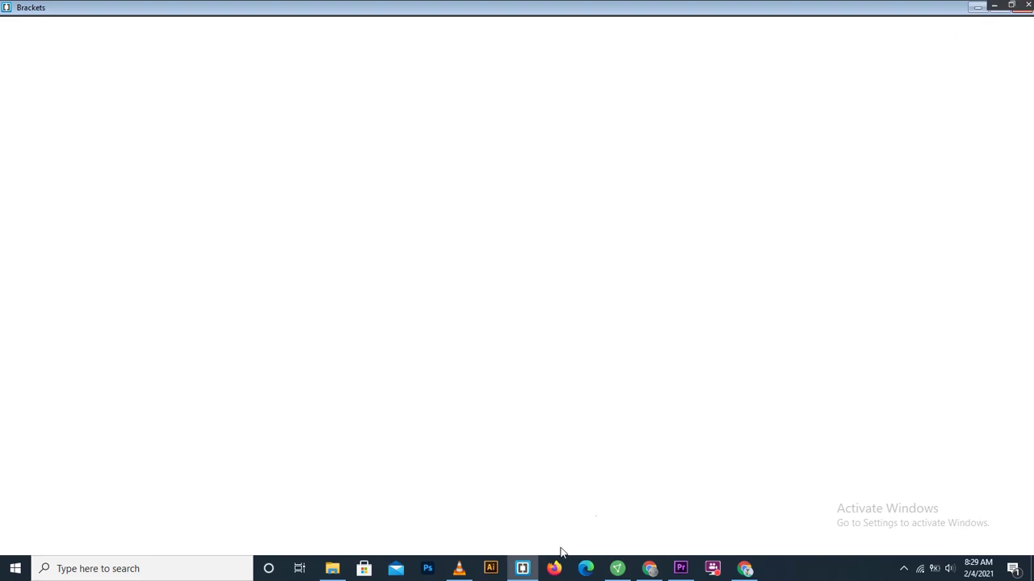
# Step: Minimize Brackets and move File Explorer up from ecommerce to the htdocs folder
pyautogui.click(523, 567)
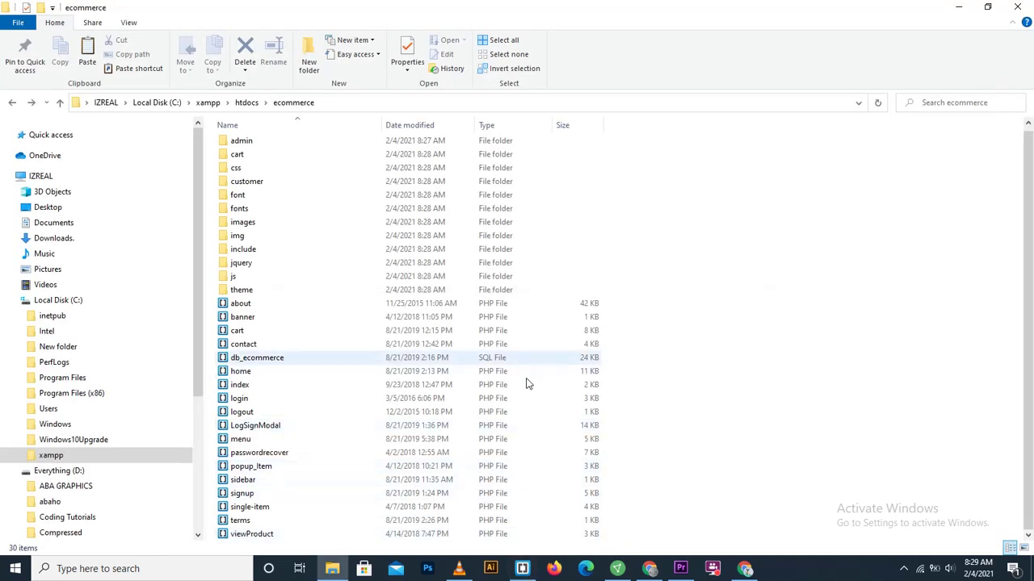
pyautogui.click(247, 104)
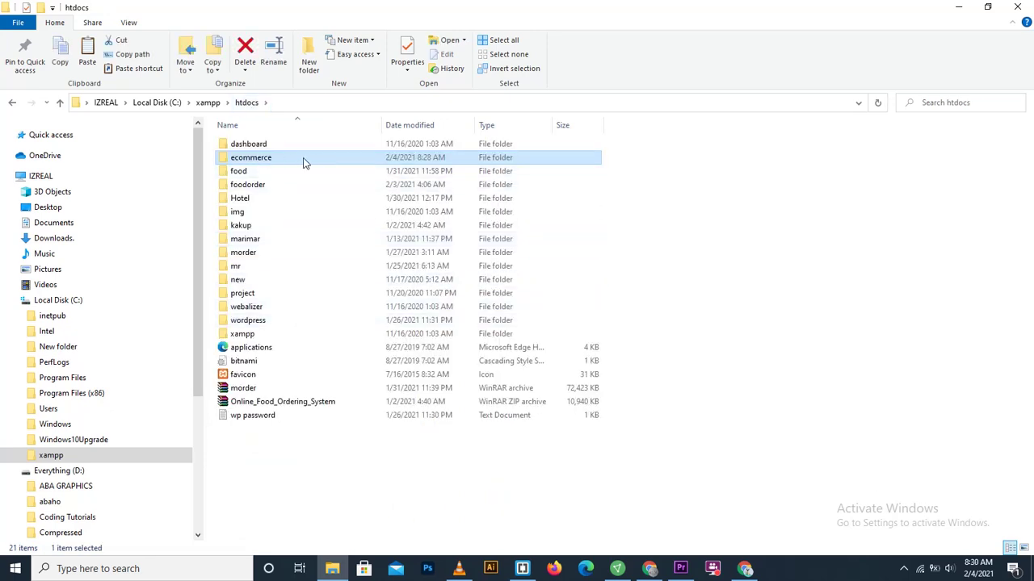
pyautogui.click(522, 569)
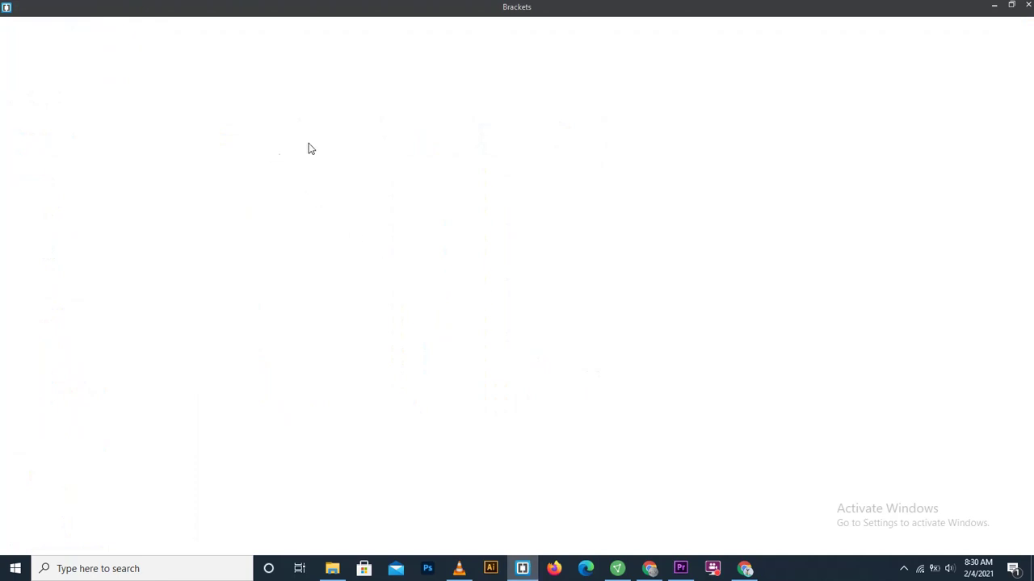
pyautogui.click(995, 7)
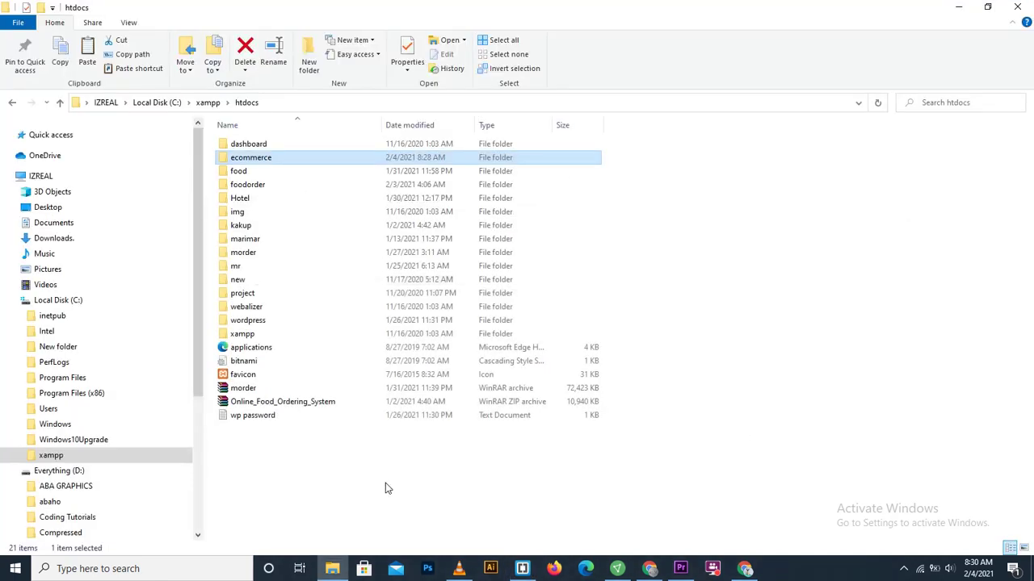
# Step: Launch XAMPP Control Panel from Windows search using 'xa'
pyautogui.click(180, 565)
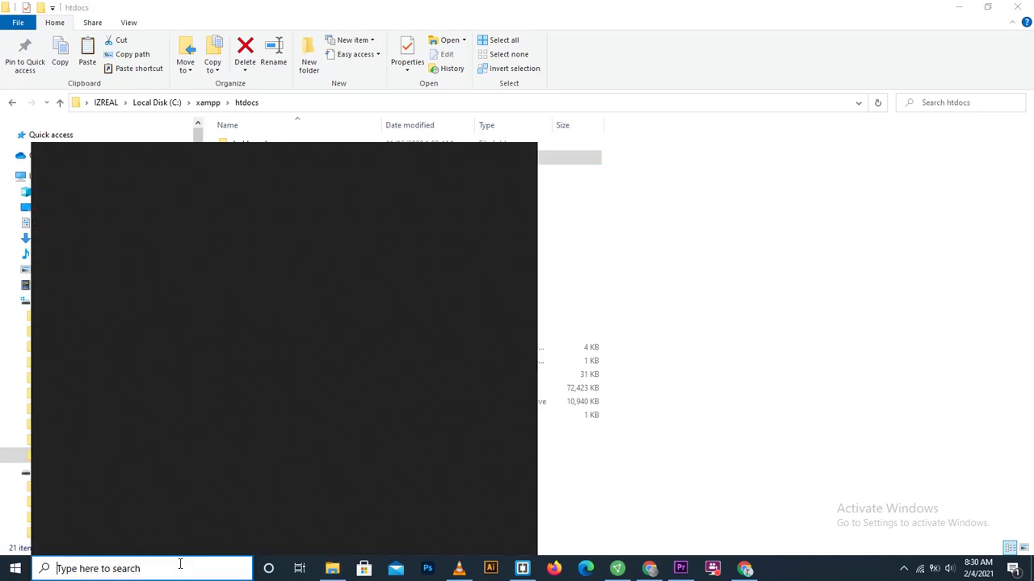
pyautogui.write('xa')
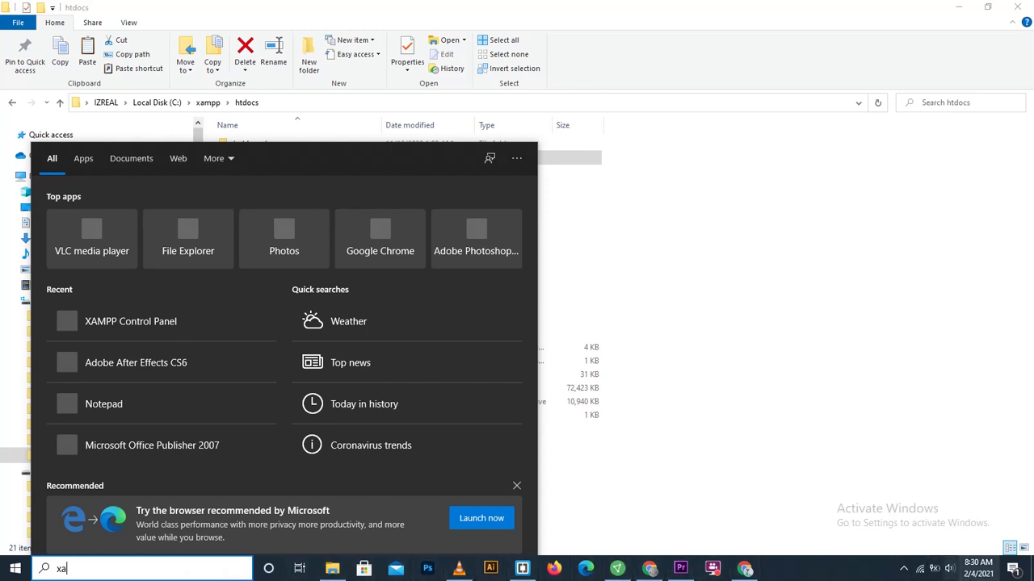
pyautogui.write('mp')
pyautogui.click(903, 569)
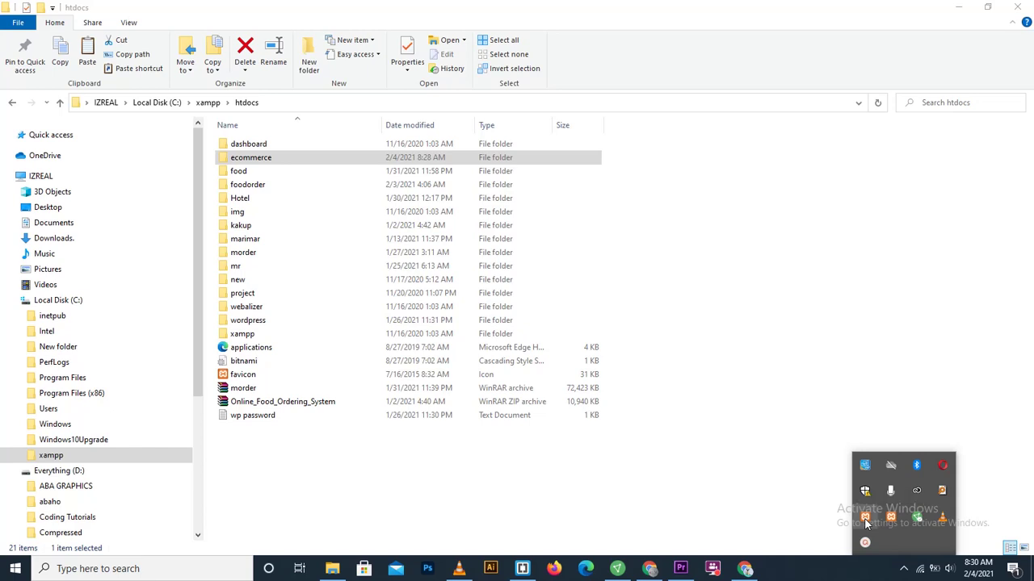
pyautogui.click(731, 411)
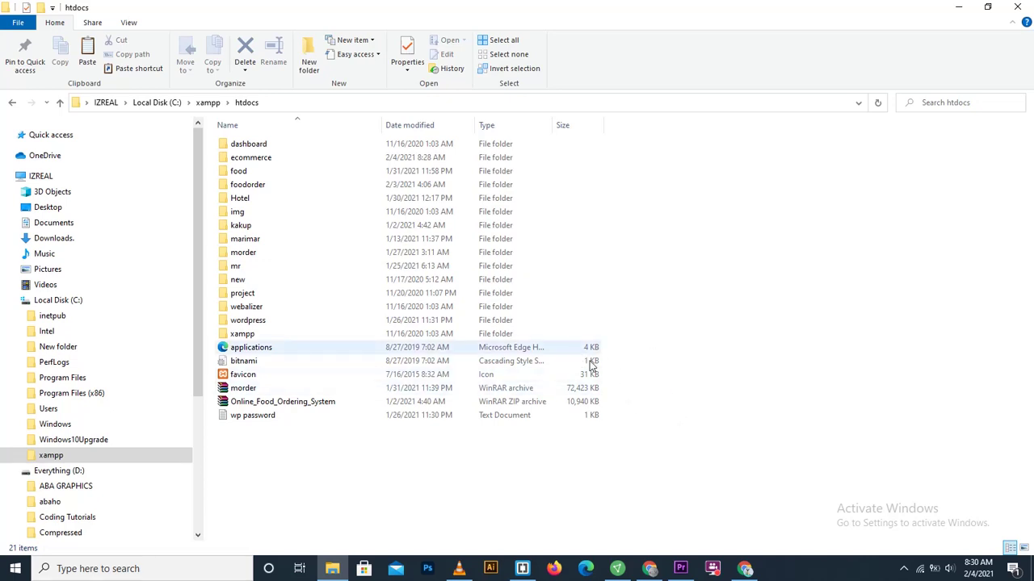
pyautogui.click(139, 570)
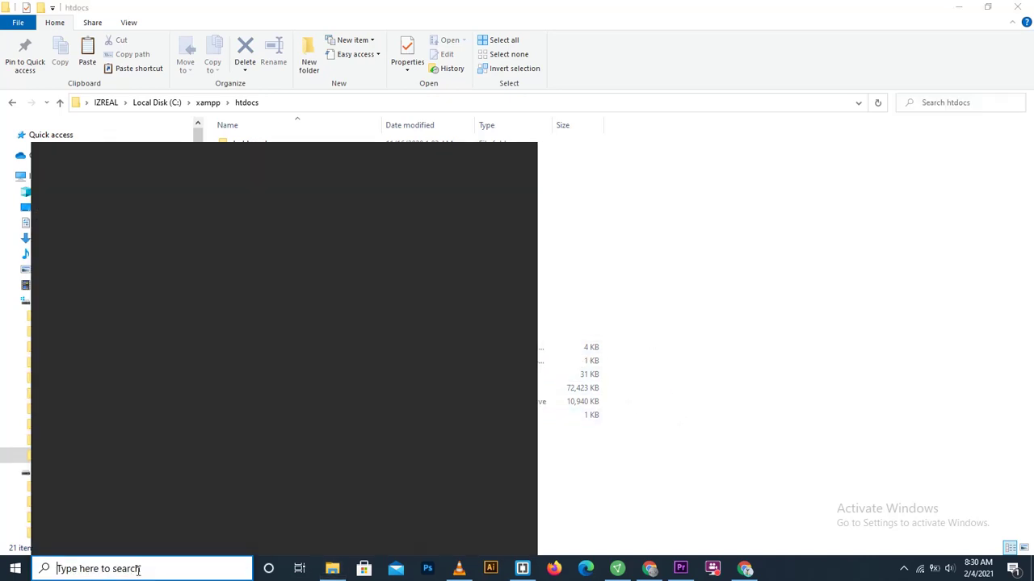
pyautogui.write('xa')
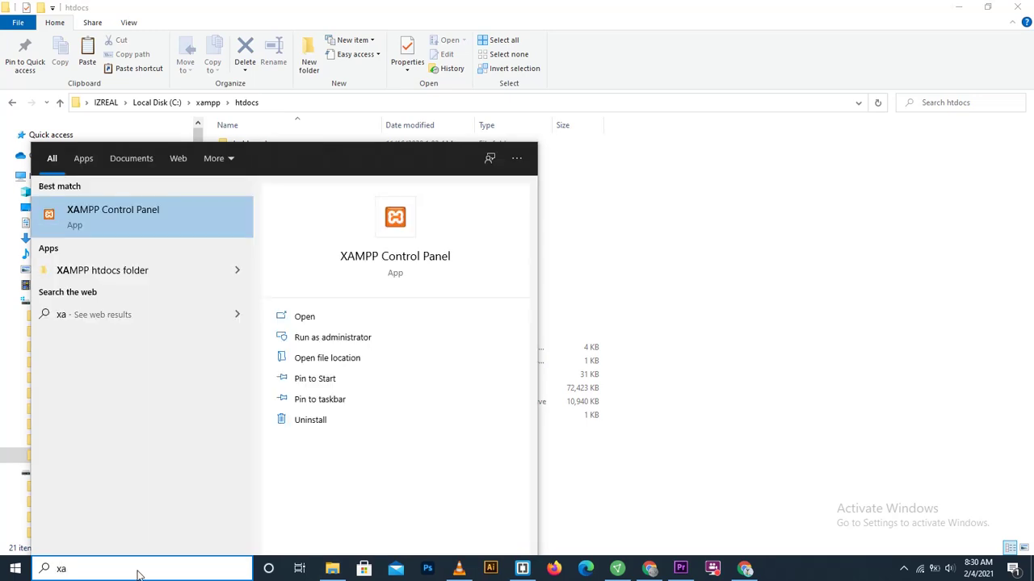
pyautogui.press('Escape')
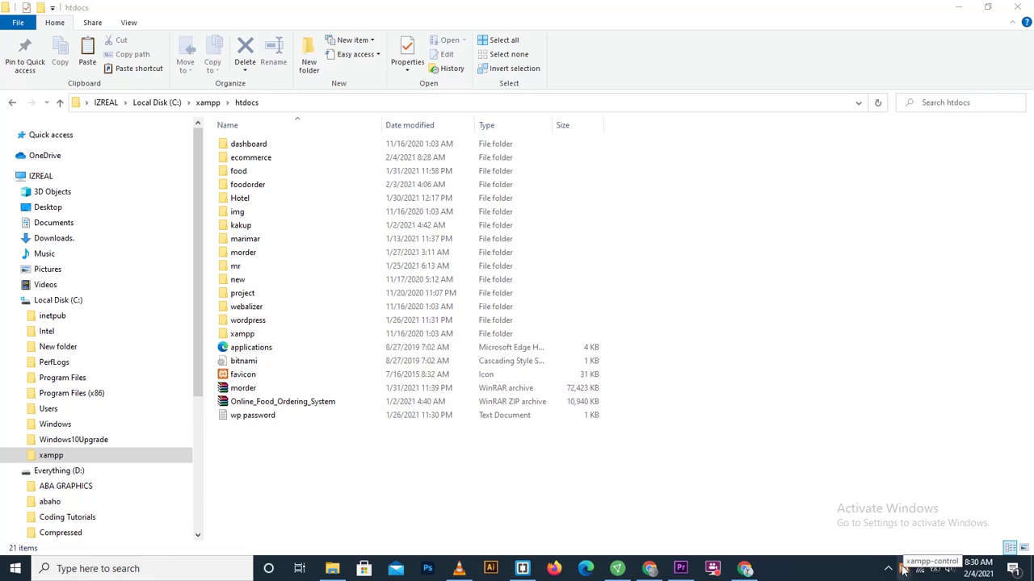
# Step: Show the desktop with Win+D and refresh it twice
pyautogui.press('super+d')
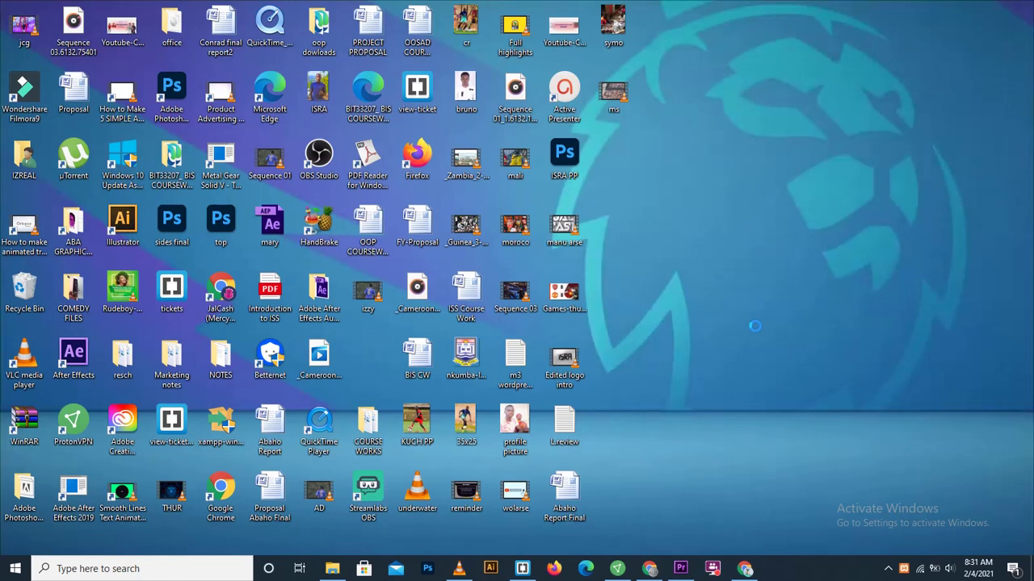
pyautogui.rightClick(755, 327)
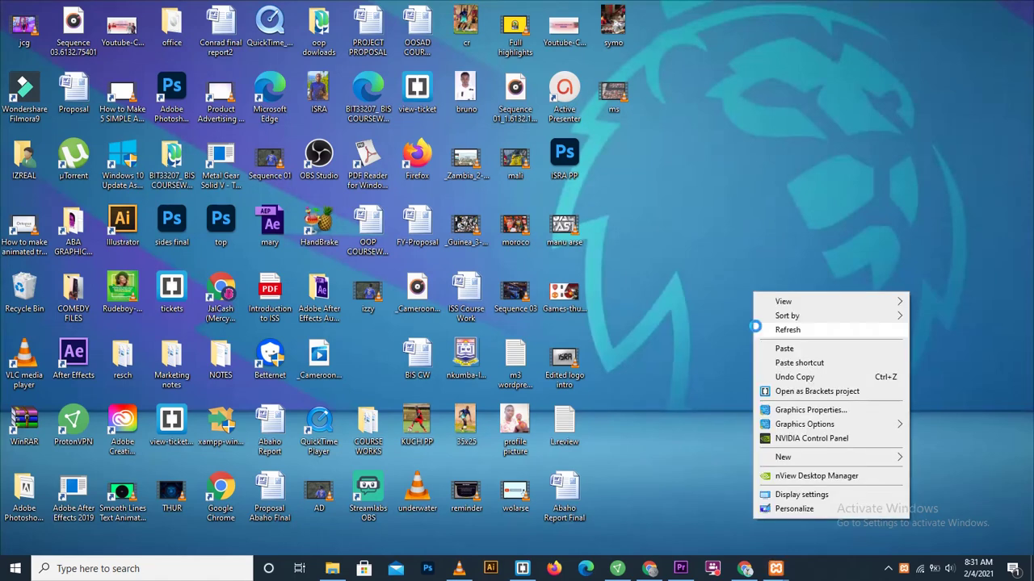
pyautogui.click(779, 332)
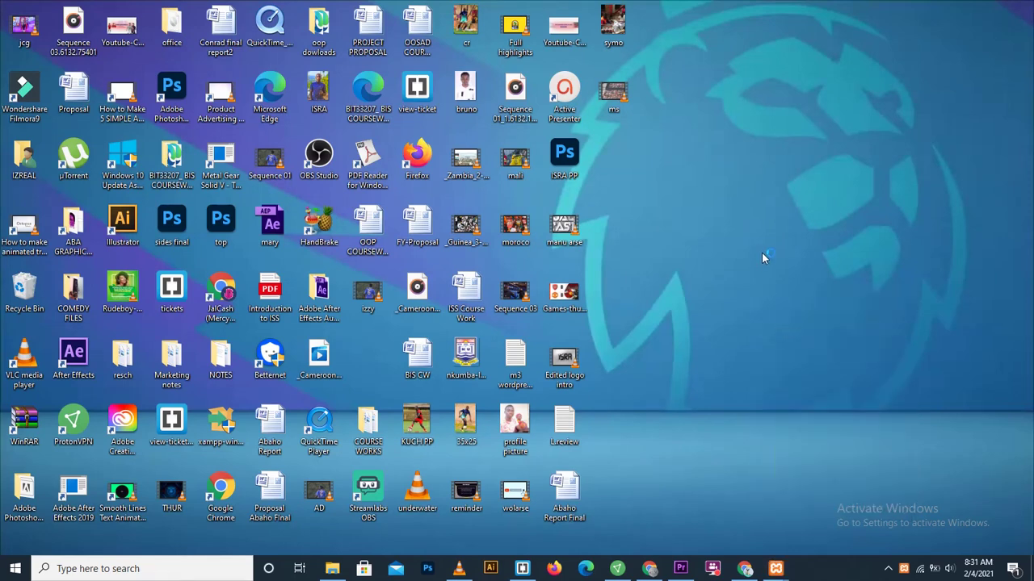
pyautogui.rightClick(772, 291)
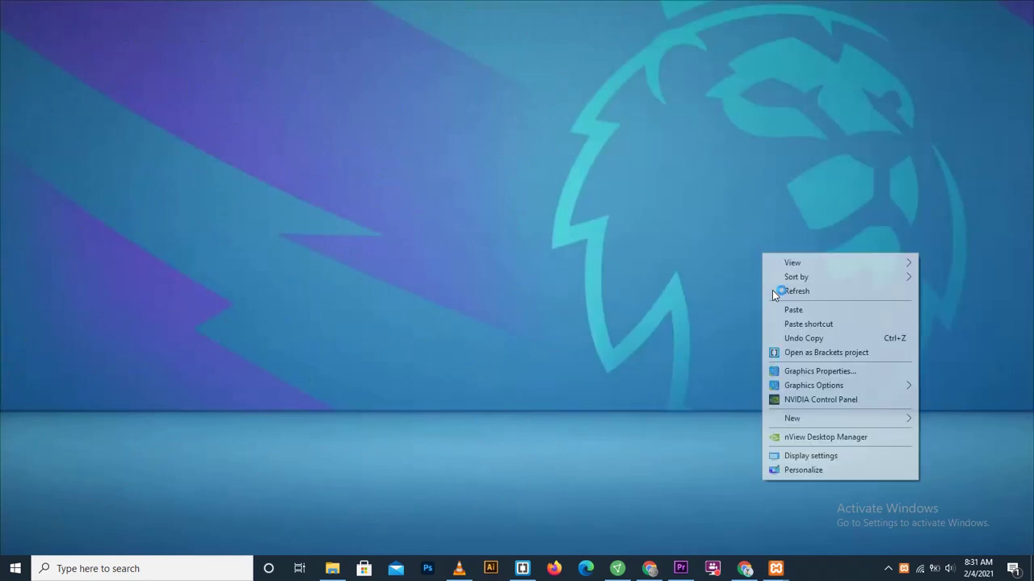
pyautogui.click(785, 288)
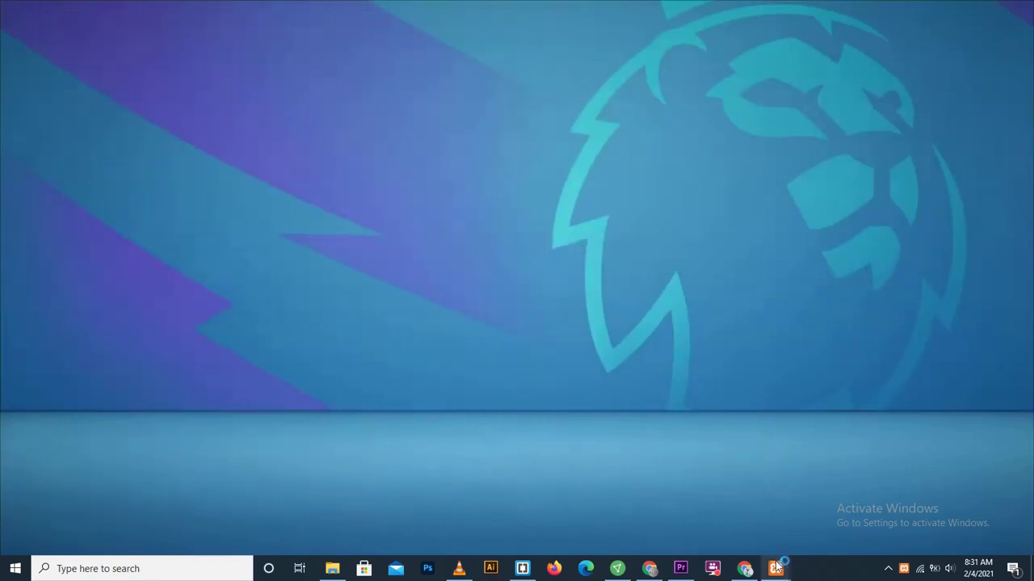
# Step: Restore the XAMPP Control Panel window and move it to the screen centre
pyautogui.moveTo(775, 568)
pyautogui.click(767, 469)
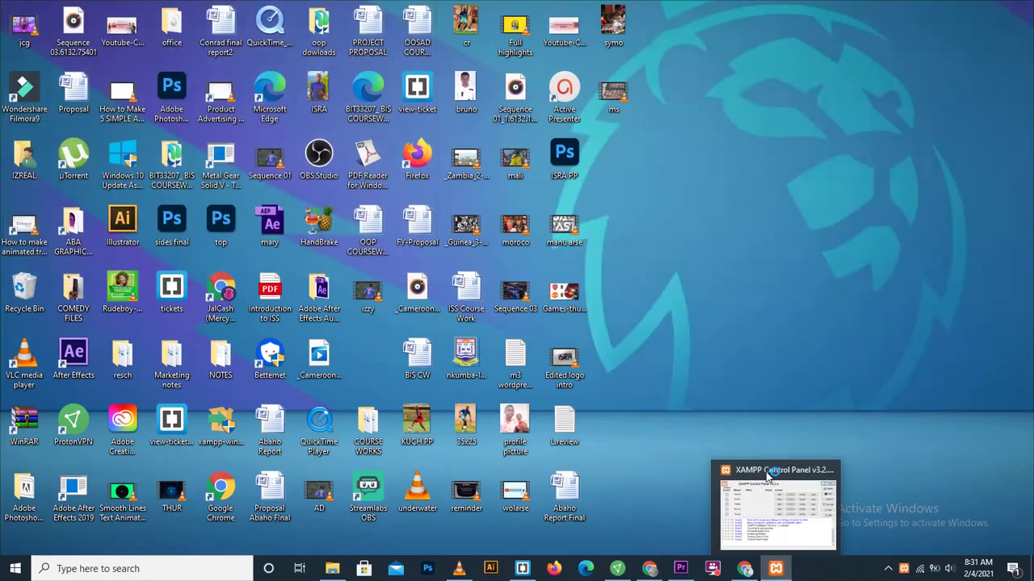
pyautogui.click(766, 488)
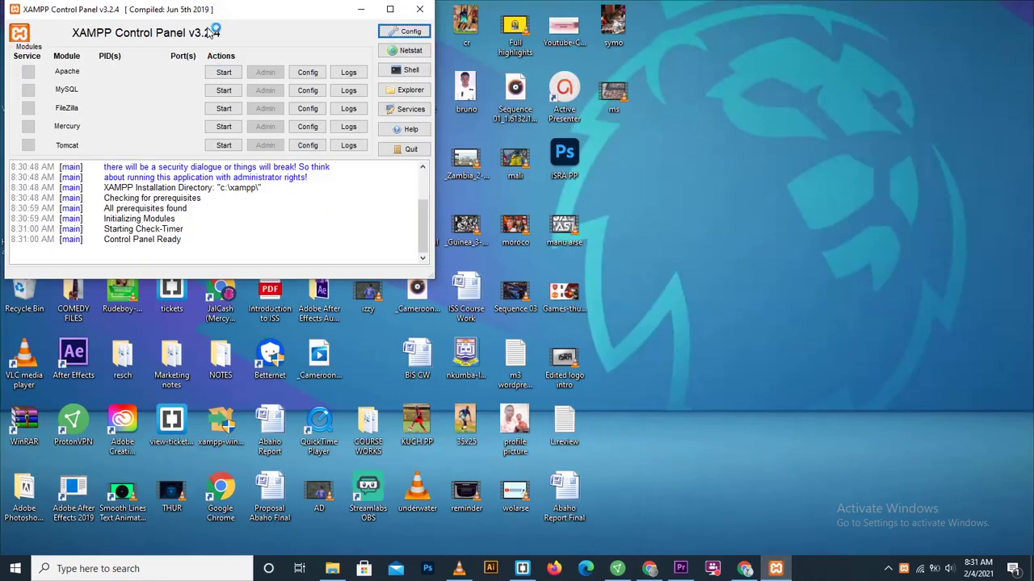
pyautogui.moveTo(213, 14); pyautogui.dragTo(629, 227)
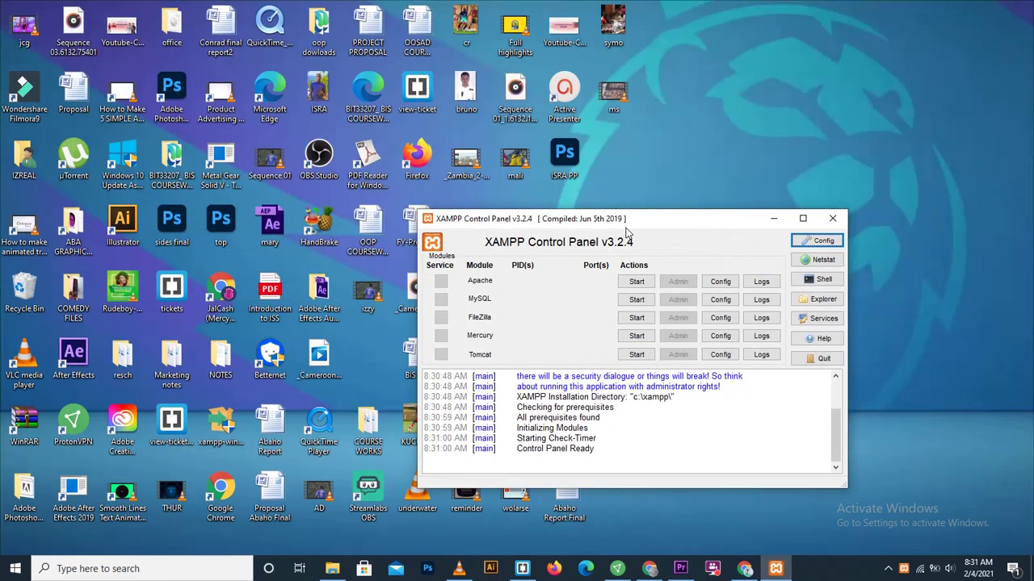
# Step: Start Apache and MySQL, then open Apache's Admin page in the browser
pyautogui.click(636, 282)
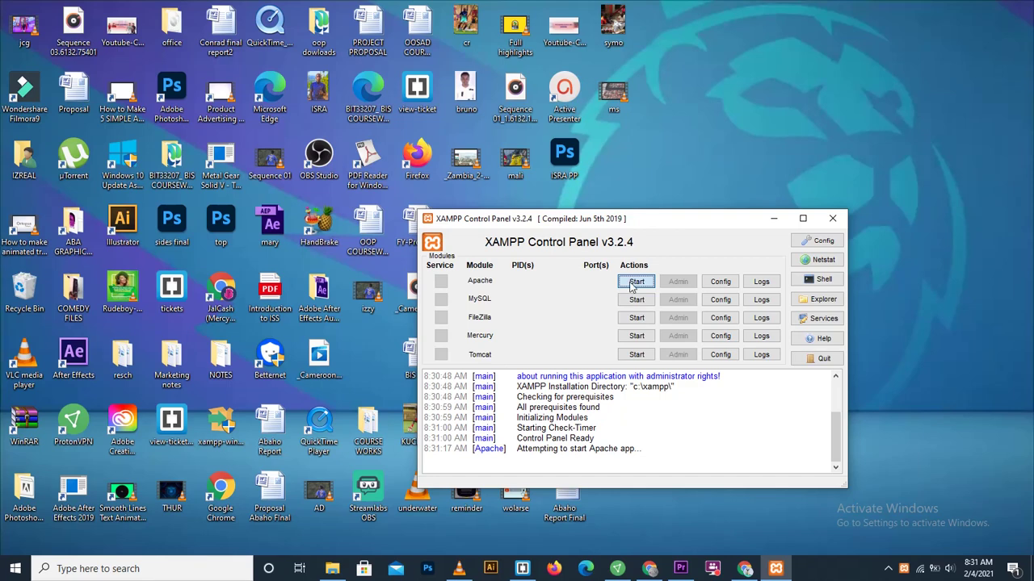
pyautogui.click(636, 300)
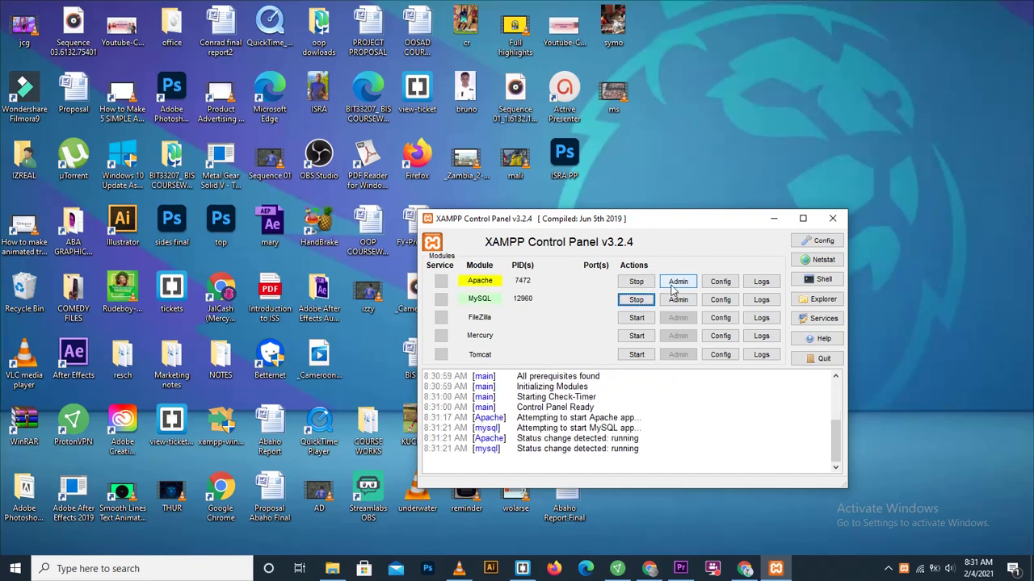
pyautogui.click(677, 284)
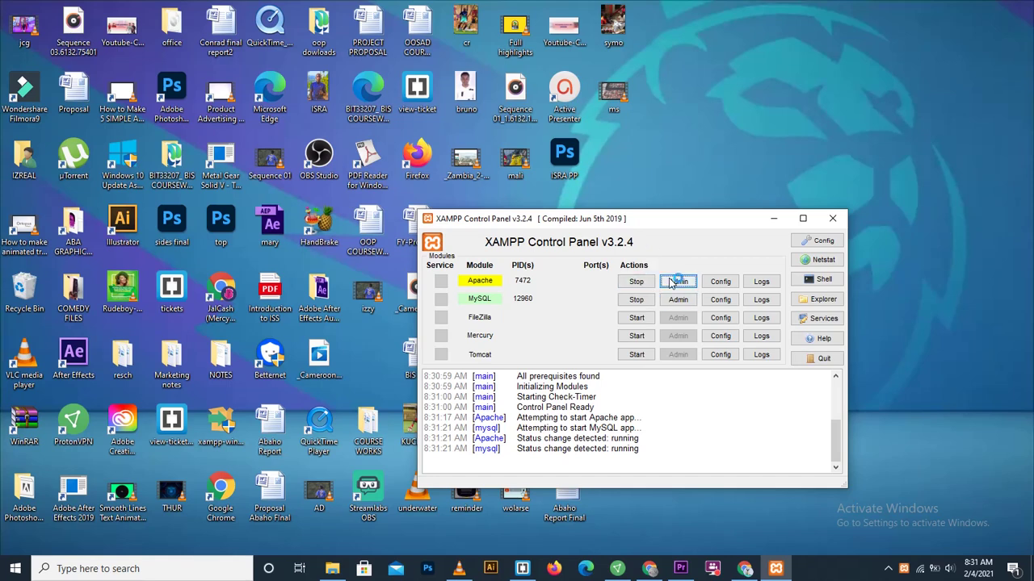
pyautogui.click(673, 285)
pyautogui.moveTo(679, 225); pyautogui.dragTo(378, 133)
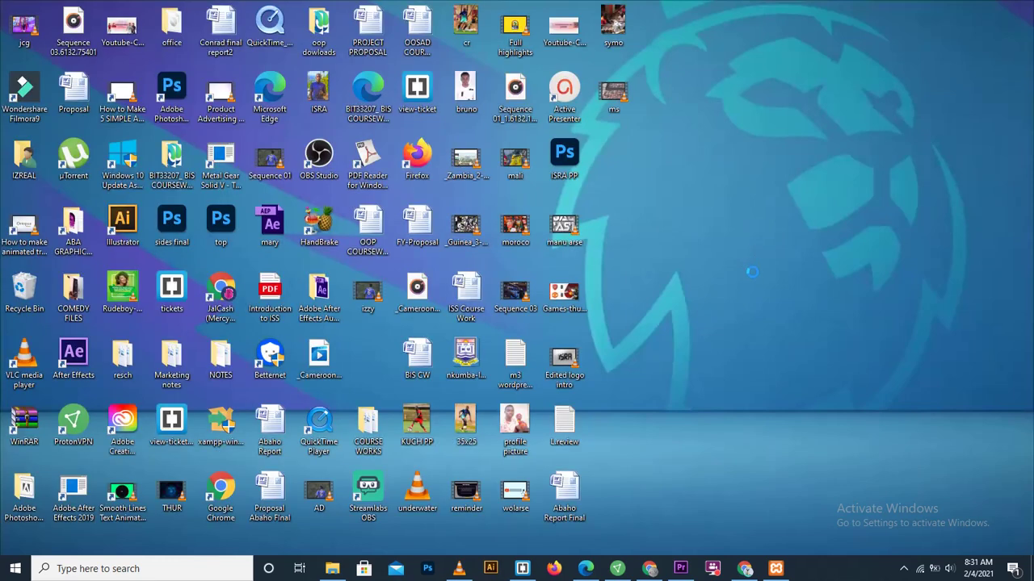
# Step: Refresh the desktop and close the two duplicate Loading tabs in Edge
pyautogui.rightClick(751, 272)
pyautogui.click(759, 269)
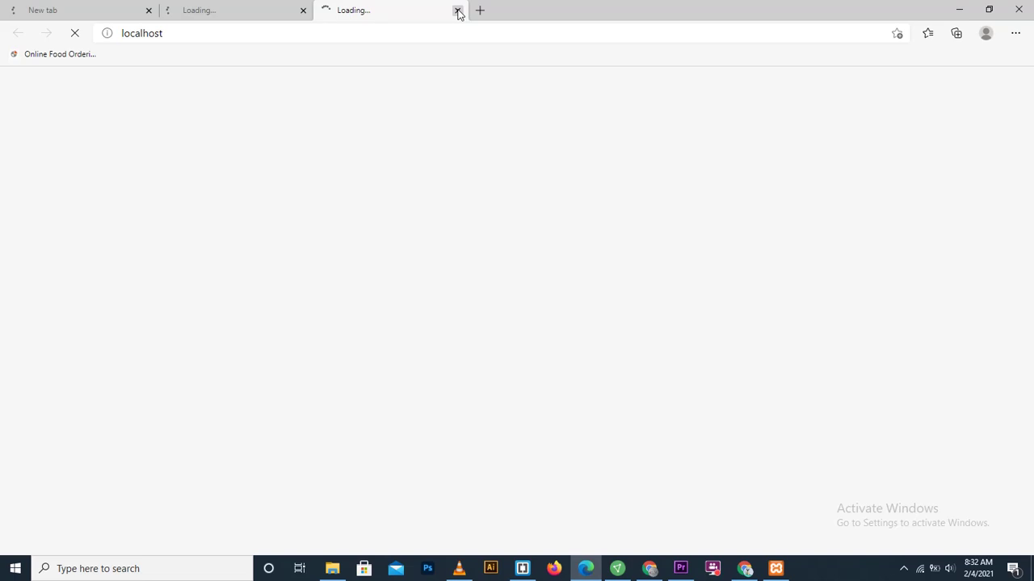
pyautogui.click(457, 11)
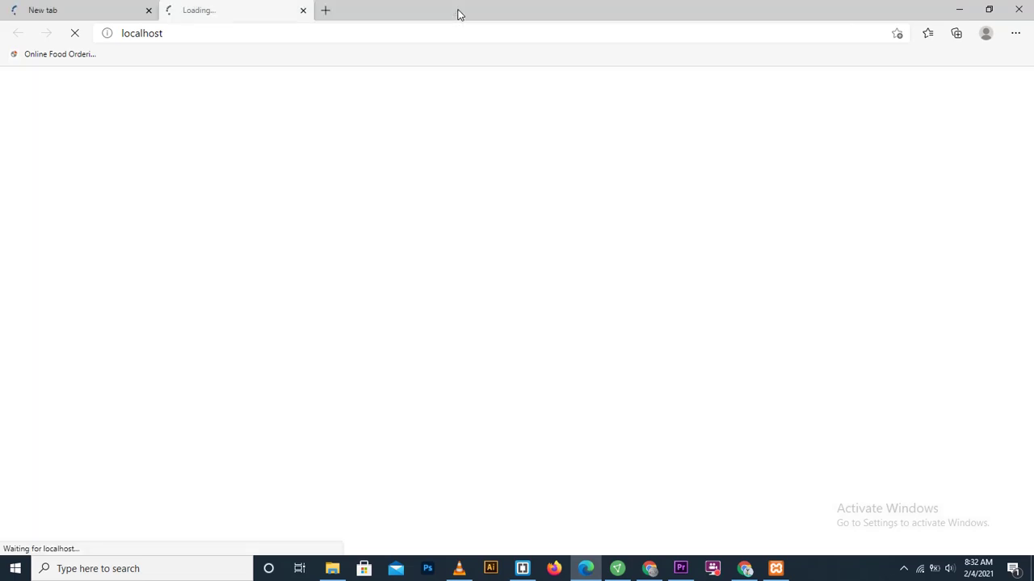
pyautogui.click(303, 11)
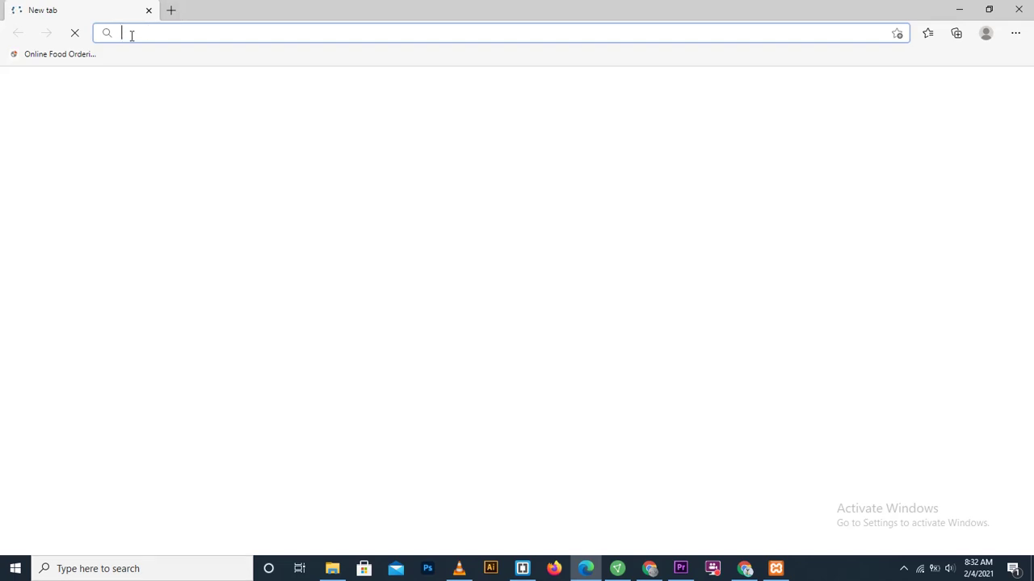
# Step: Load phpMyAdmin at localhost/phpmyadmin from the address bar suggestion
pyautogui.write('lo')
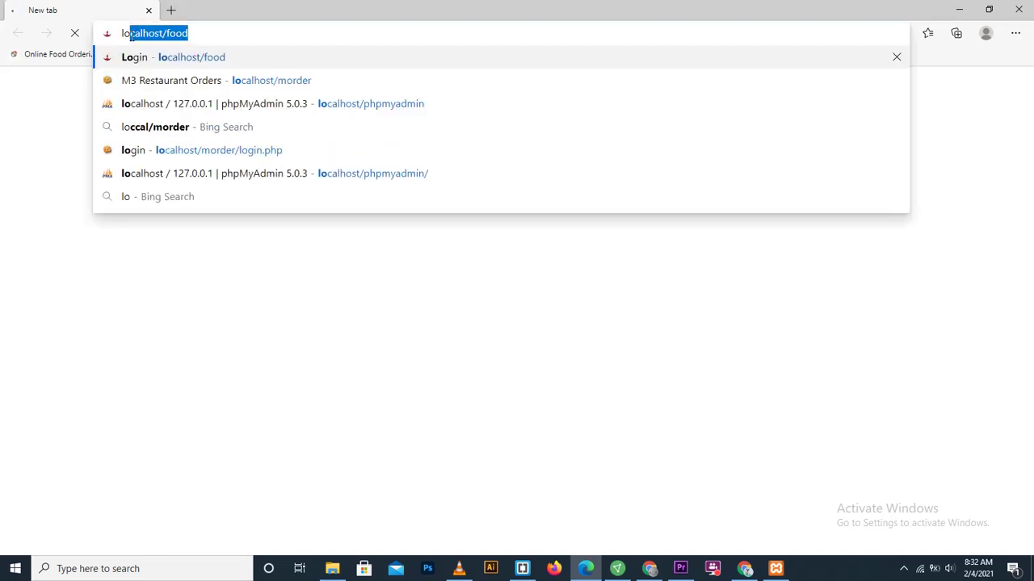
pyautogui.press('Down')
pyautogui.press('Down')
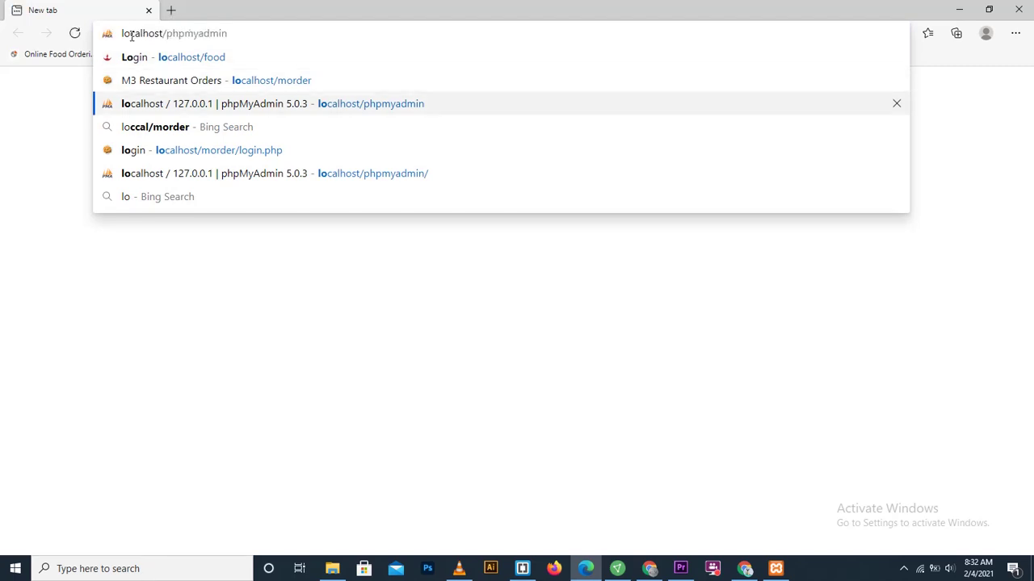
pyautogui.press('Return')
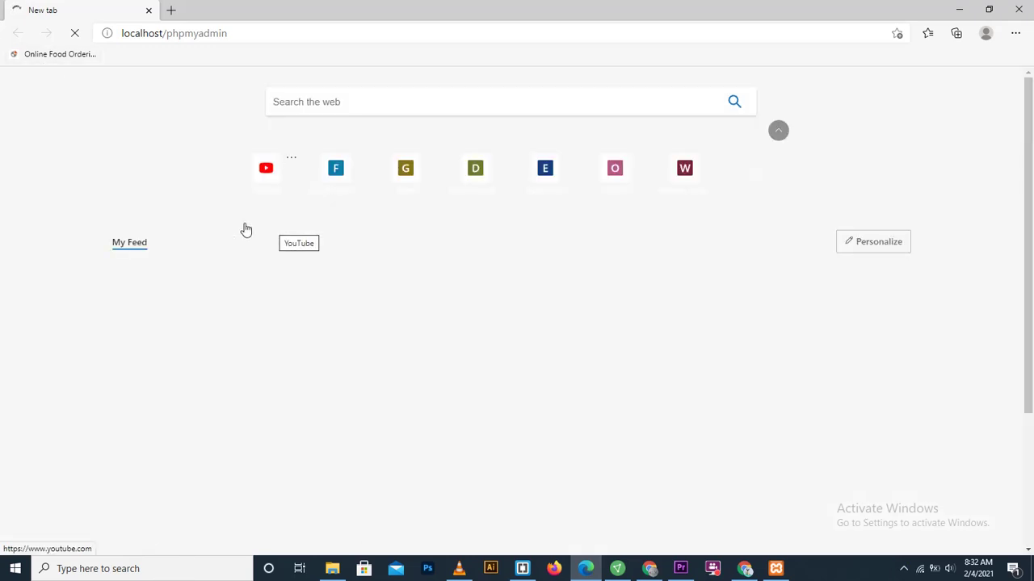
pyautogui.moveTo(228, 33); pyautogui.dragTo(192, 34)
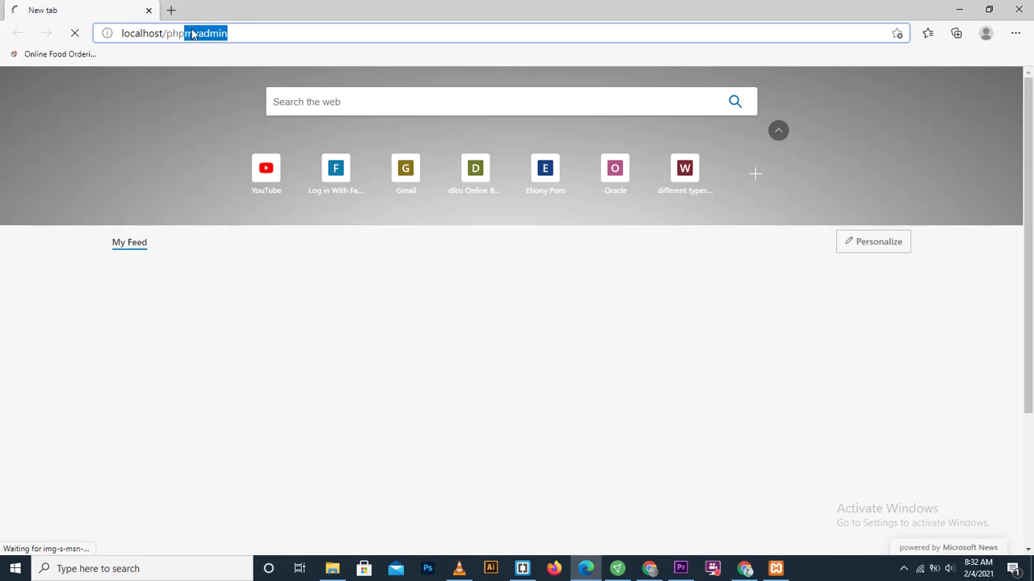
pyautogui.click(237, 33)
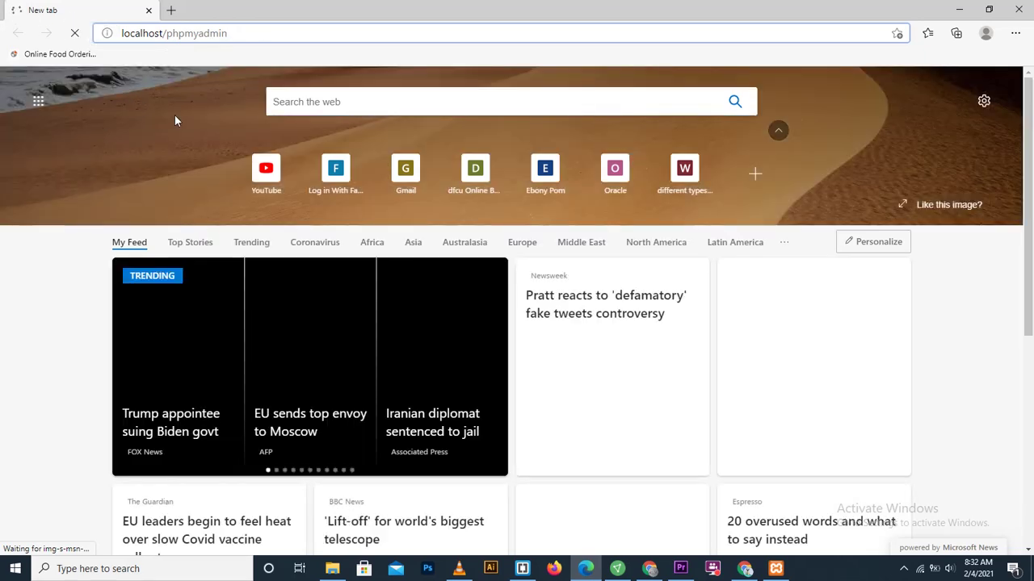
pyautogui.click(904, 569)
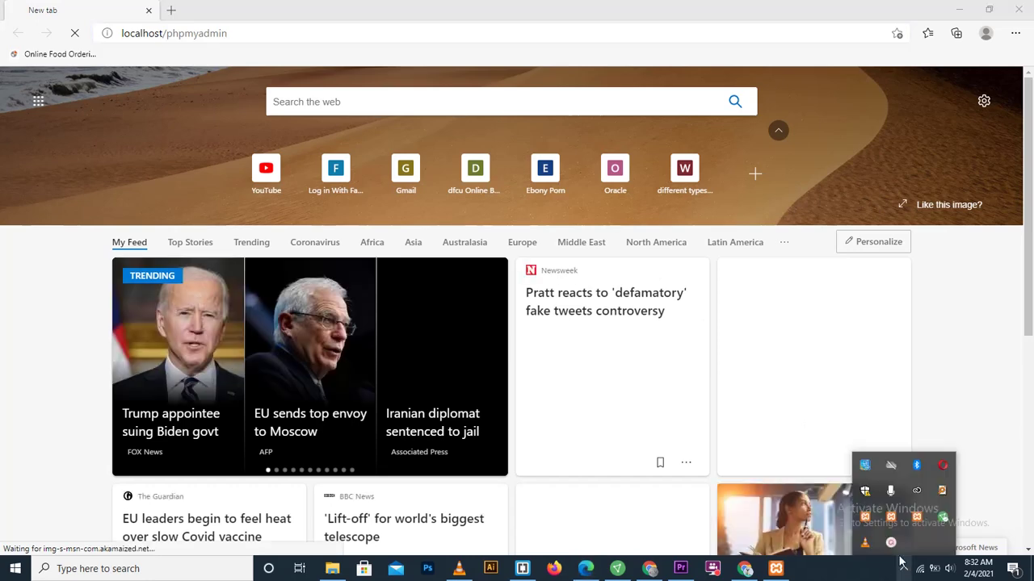
pyautogui.click(889, 543)
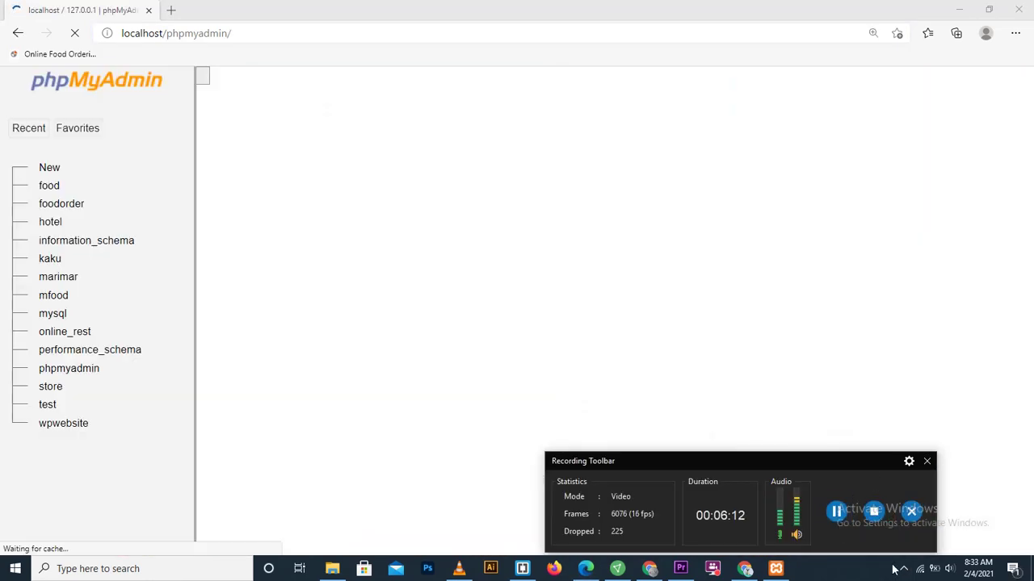
# Step: On the Databases page, create a database named ecommerce, keeping the default collation
pyautogui.click(904, 570)
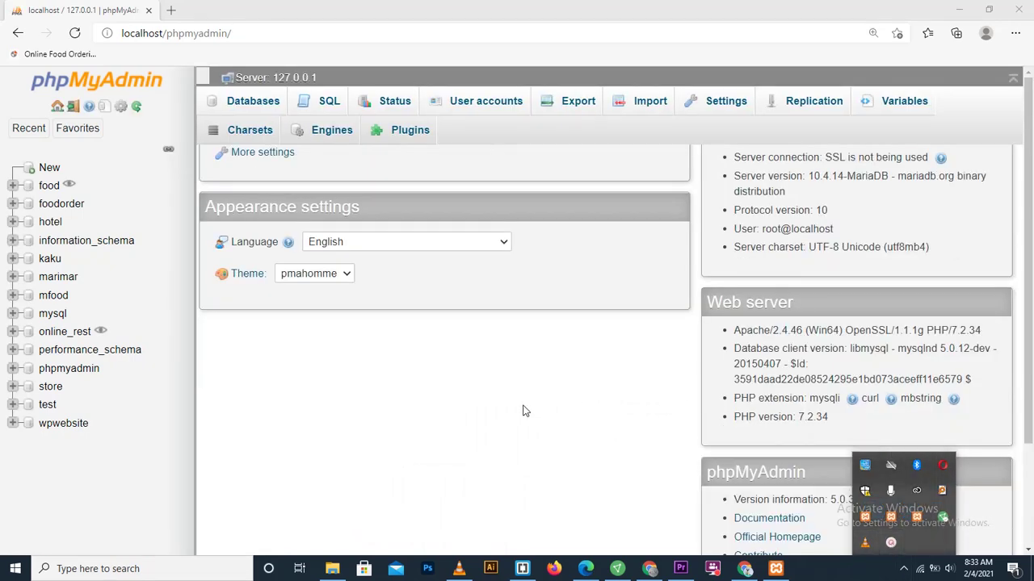
pyautogui.scroll(1, 45, 174)
pyautogui.click(45, 169)
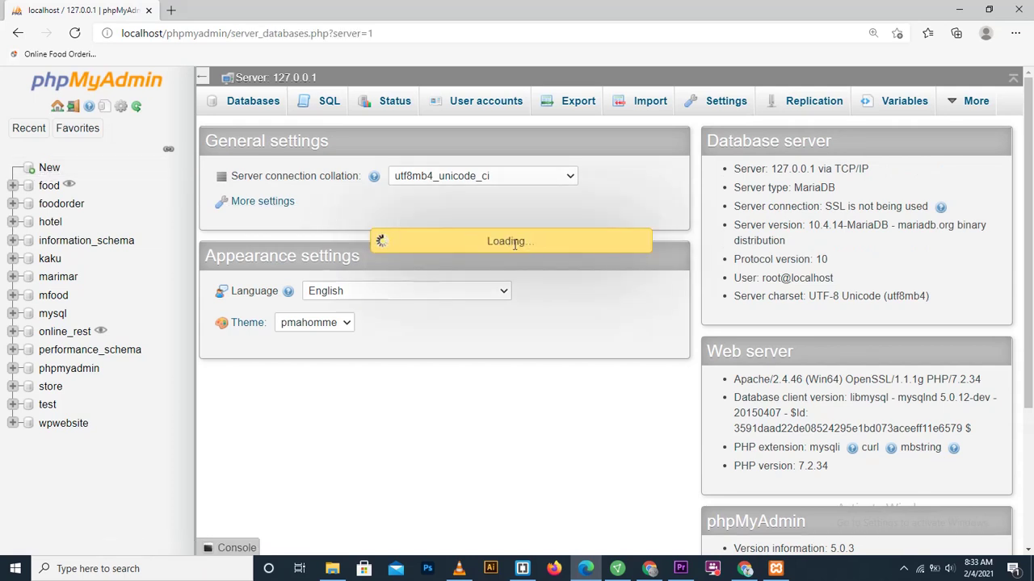
pyautogui.moveTo(523, 241); pyautogui.dragTo(459, 244)
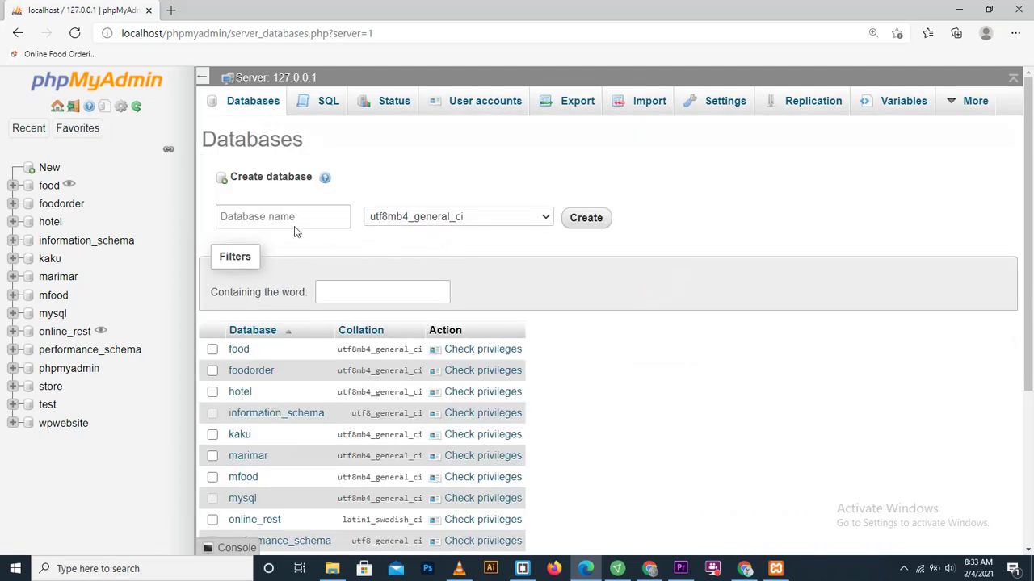
pyautogui.click(248, 218)
pyautogui.write('ecommer')
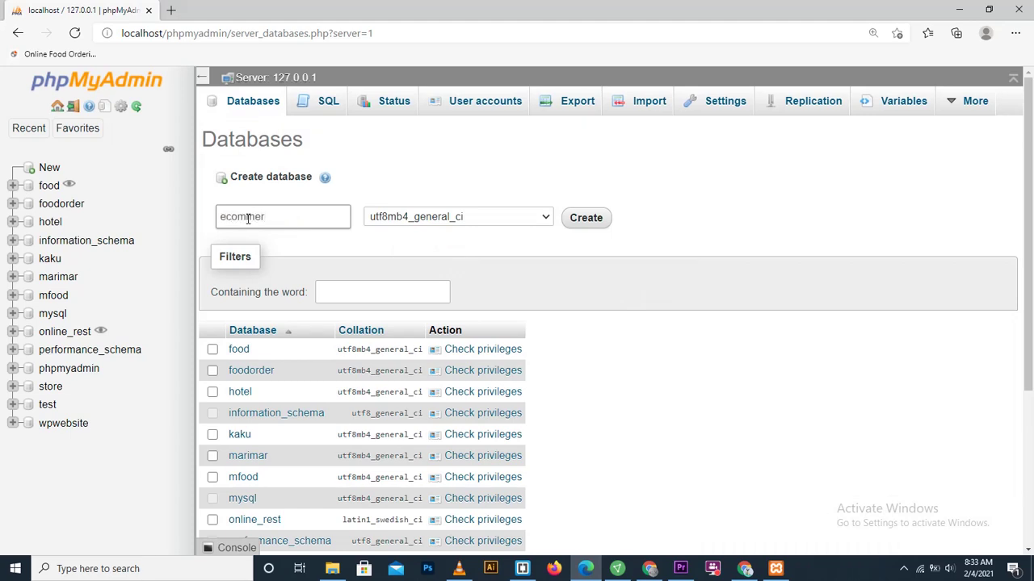
pyautogui.write('cw')
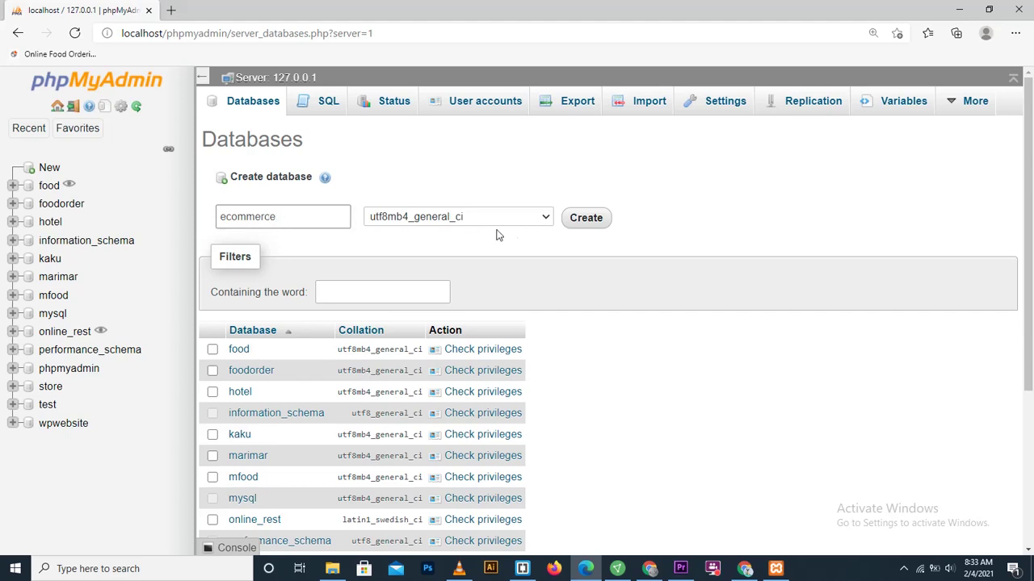
pyautogui.click(544, 218)
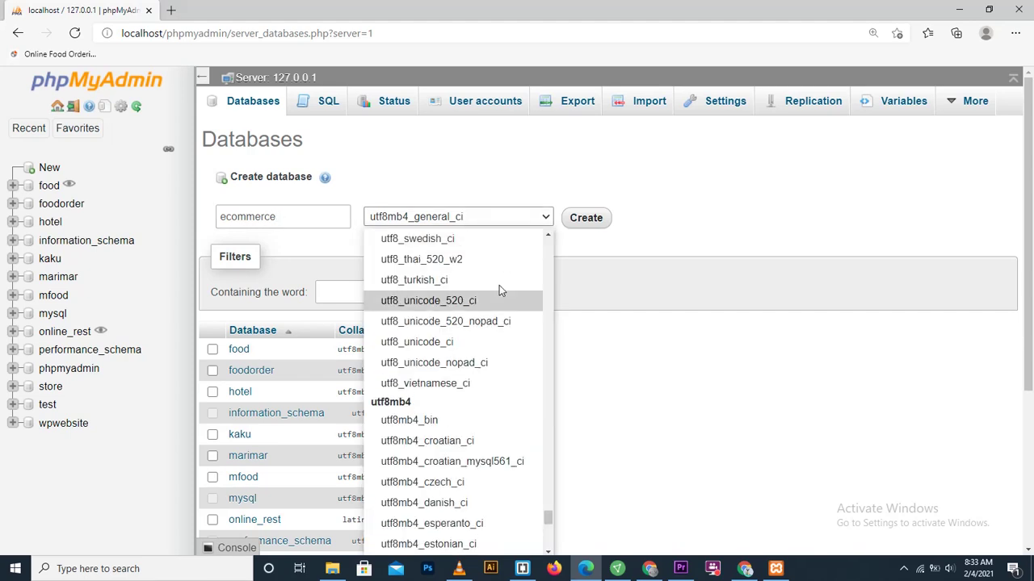
pyautogui.moveTo(548, 517); pyautogui.dragTo(475, 245)
pyautogui.click(399, 238)
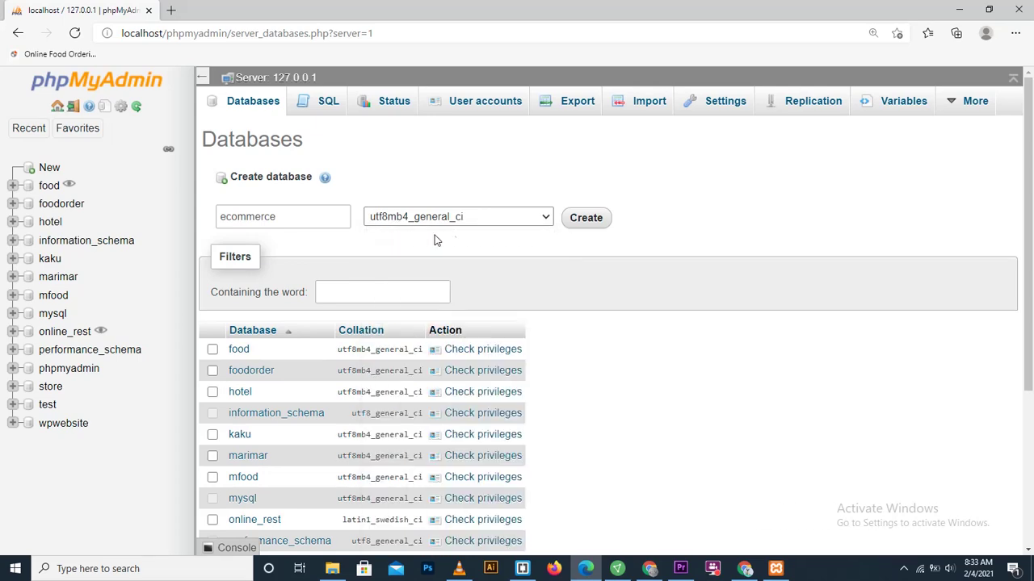
pyautogui.click(586, 218)
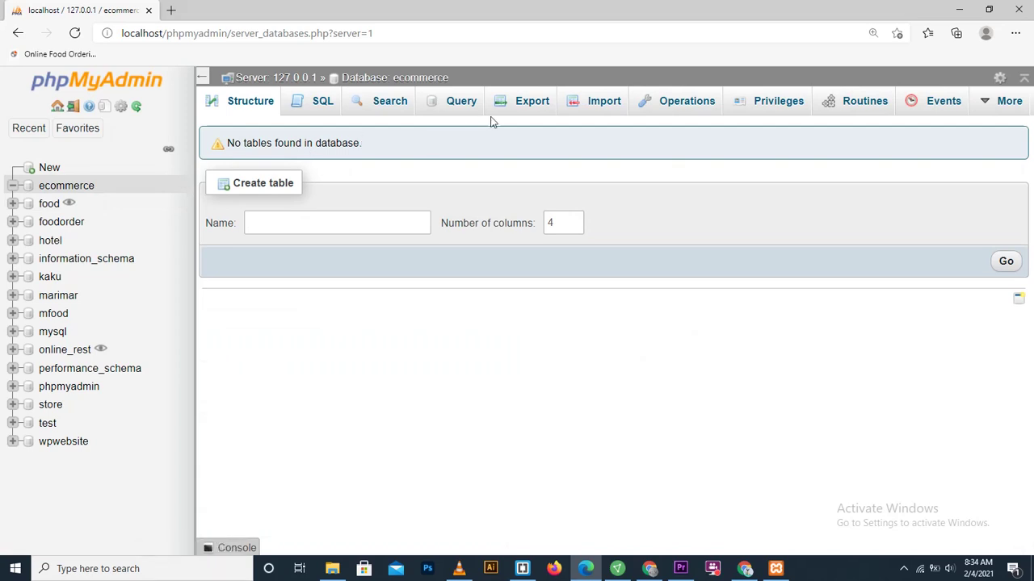
# Step: On the Import page, choose db_ecommerce.sql from C:\xampp\htdocs\ecommerce as the upload file
pyautogui.click(605, 105)
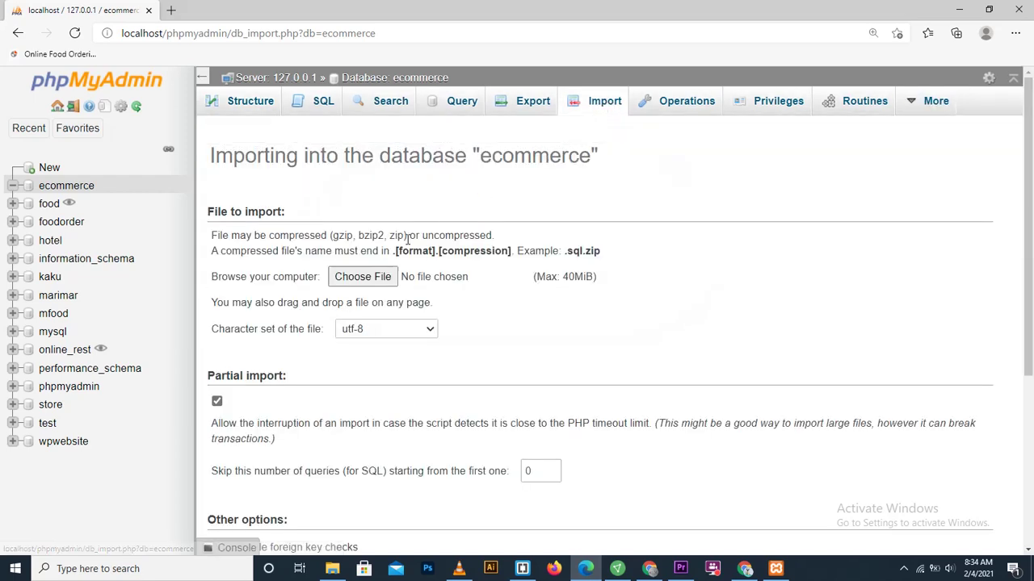
pyautogui.click(365, 277)
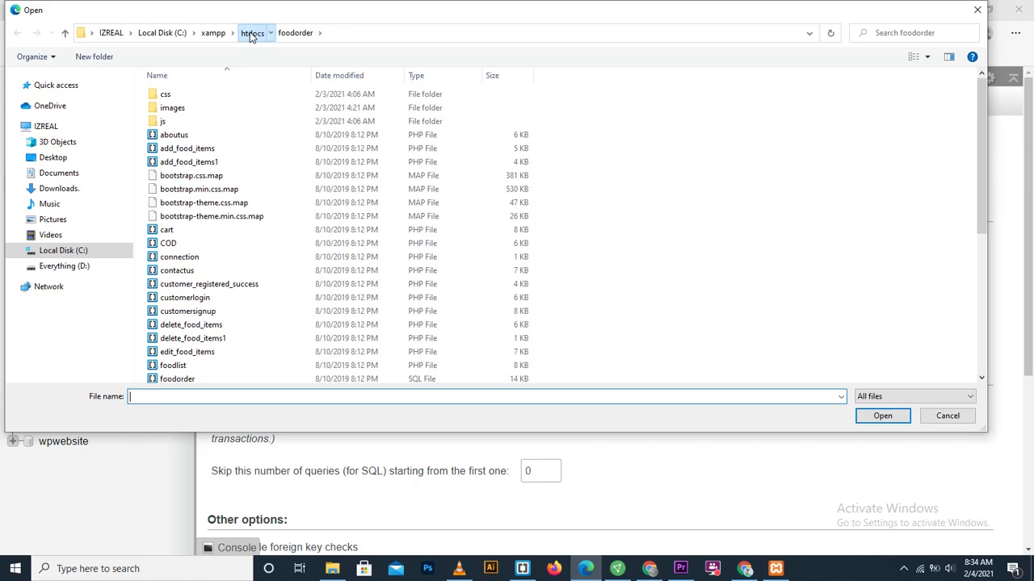
pyautogui.click(250, 33)
pyautogui.click(205, 113)
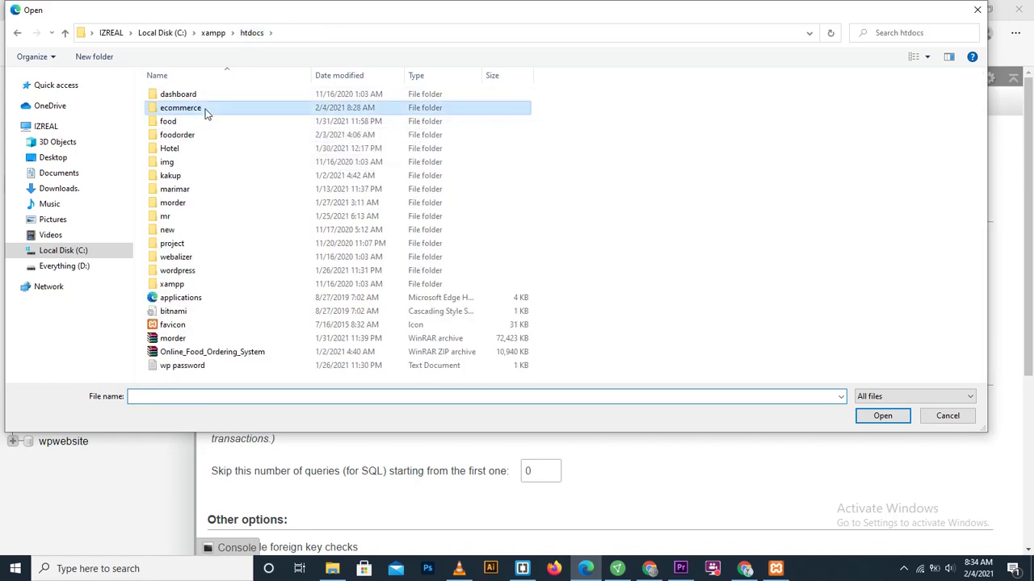
pyautogui.doubleClick(205, 110)
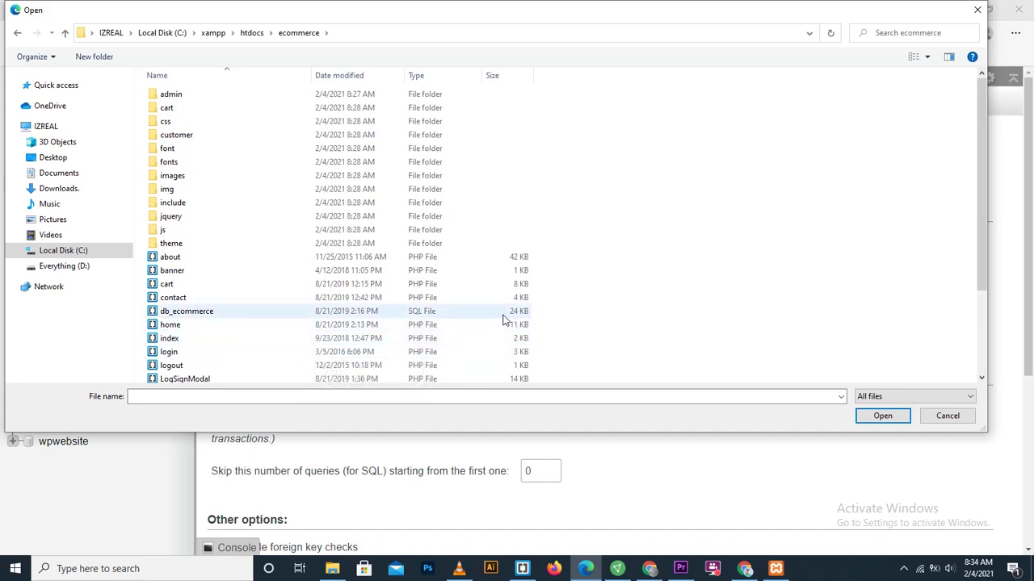
pyautogui.click(208, 313)
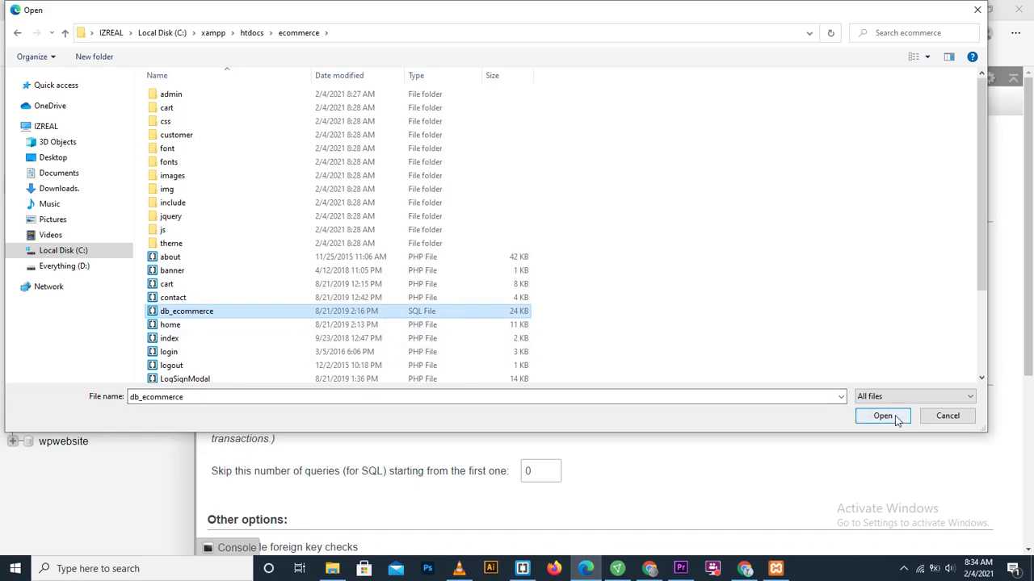
pyautogui.click(882, 415)
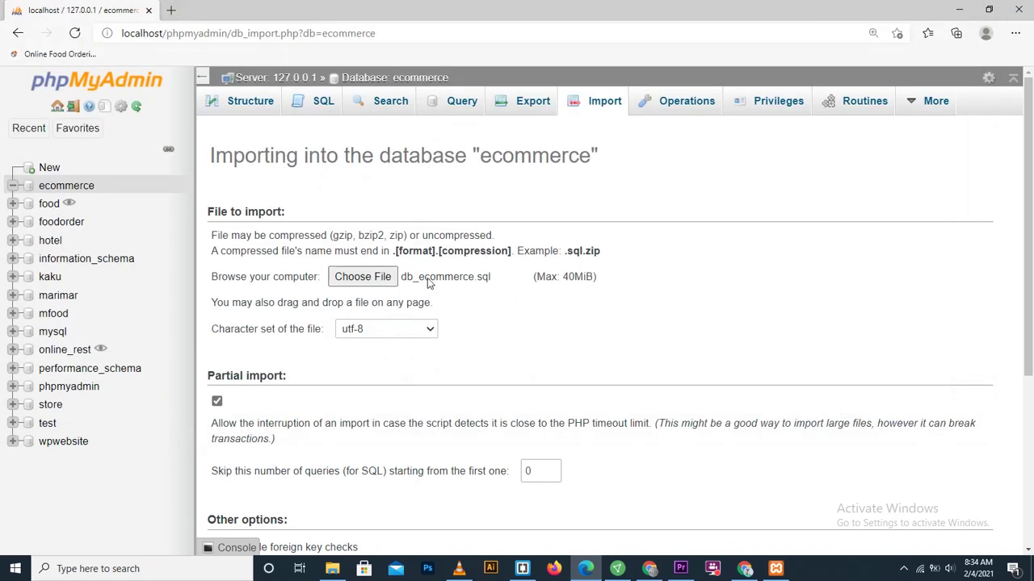
# Step: Start the import of db_ecommerce.sql into the ecommerce database with Go
pyautogui.scroll(-1, 1029, 302)
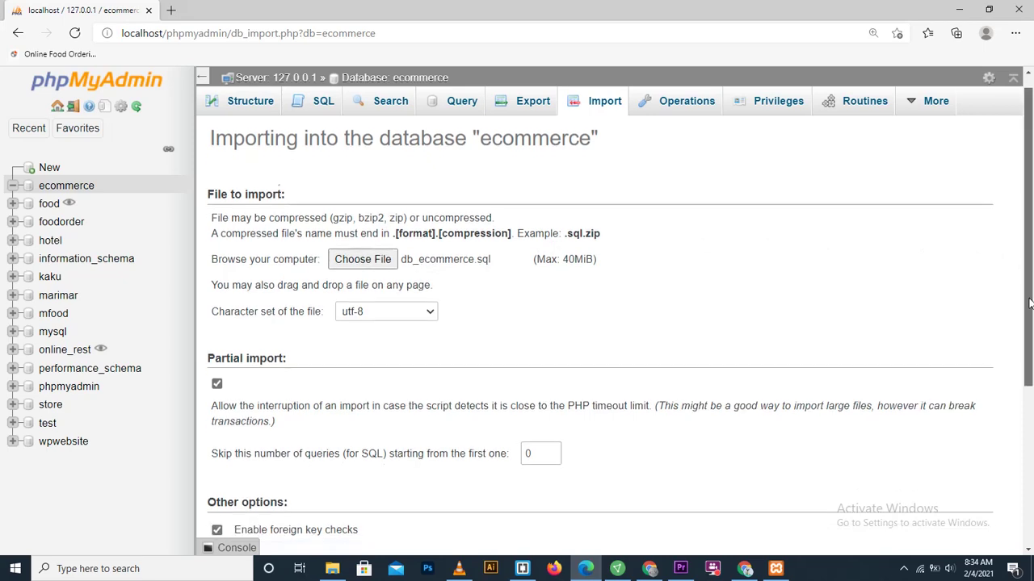
pyautogui.scroll(-3, 1029, 302)
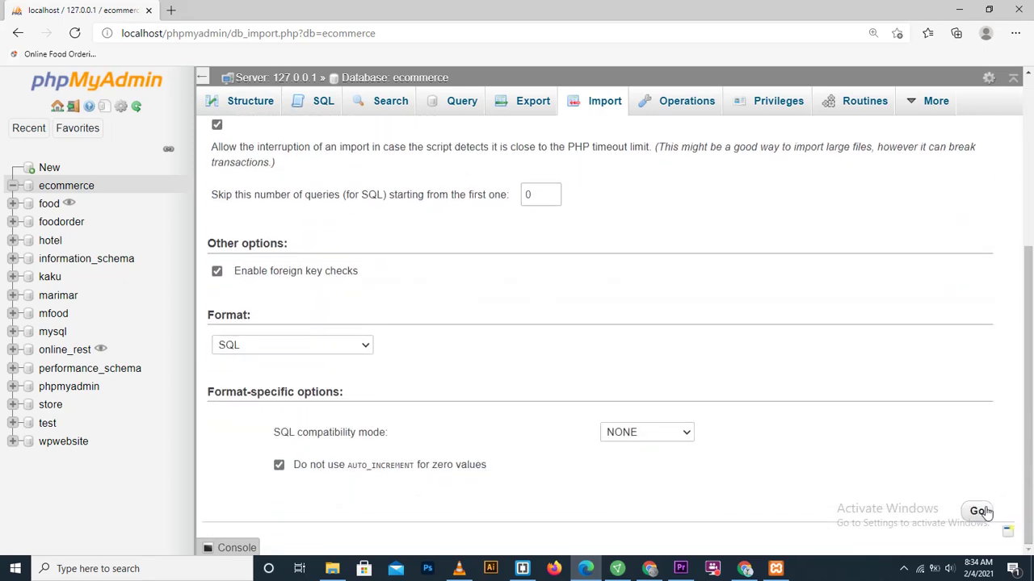
pyautogui.click(979, 512)
pyautogui.click(904, 569)
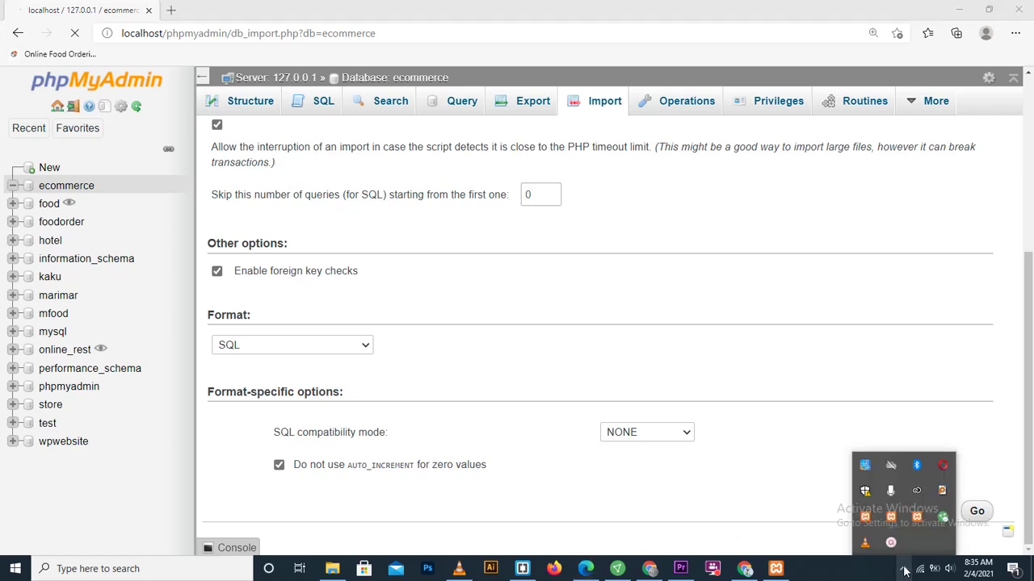
pyautogui.click(892, 541)
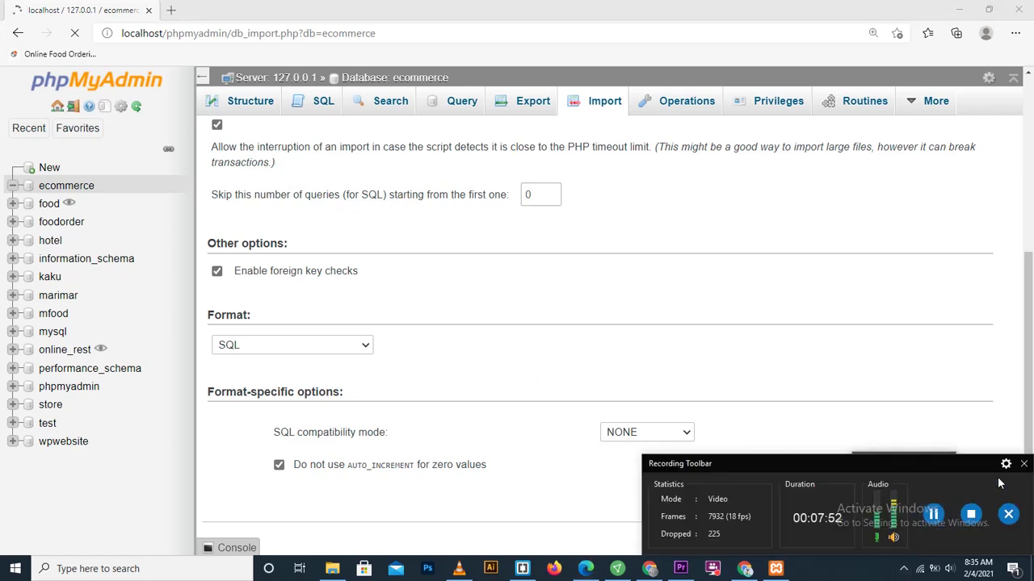
pyautogui.click(904, 570)
pyautogui.click(892, 543)
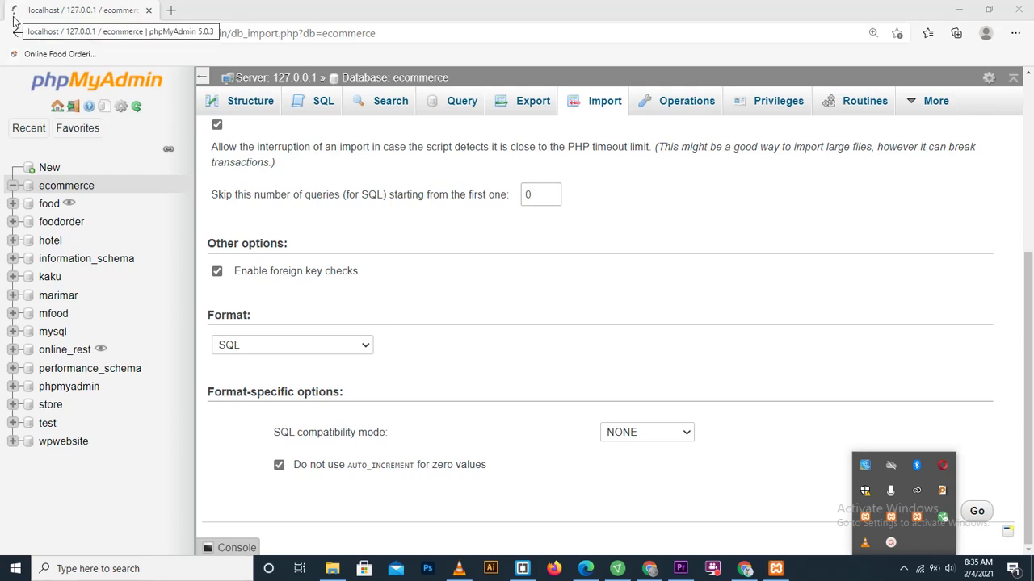
# Step: Keep the import format SQL, compatibility mode NONE and file character set utf-8
pyautogui.click(450, 321)
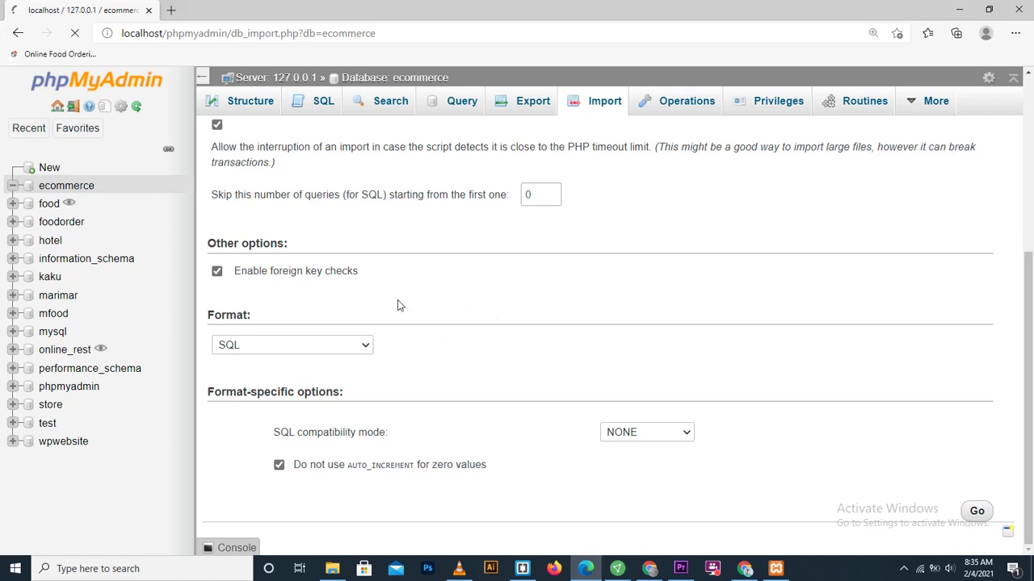
pyautogui.click(366, 347)
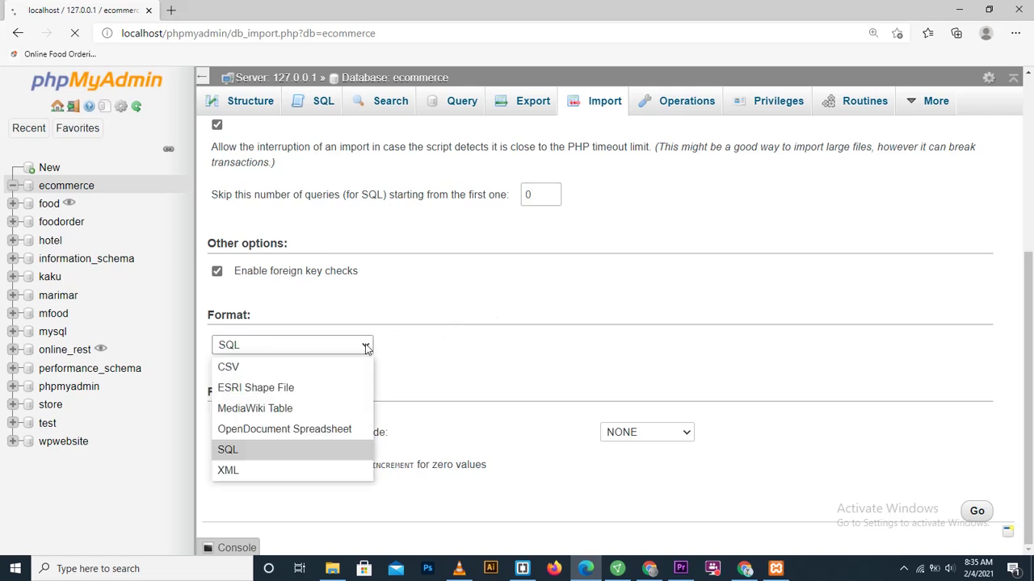
pyautogui.click(231, 457)
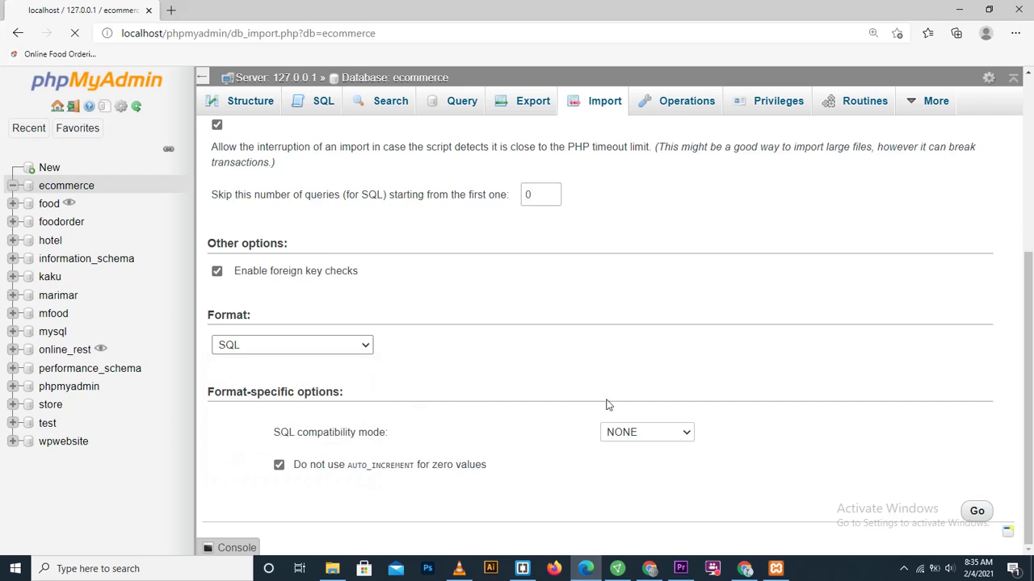
pyautogui.click(684, 434)
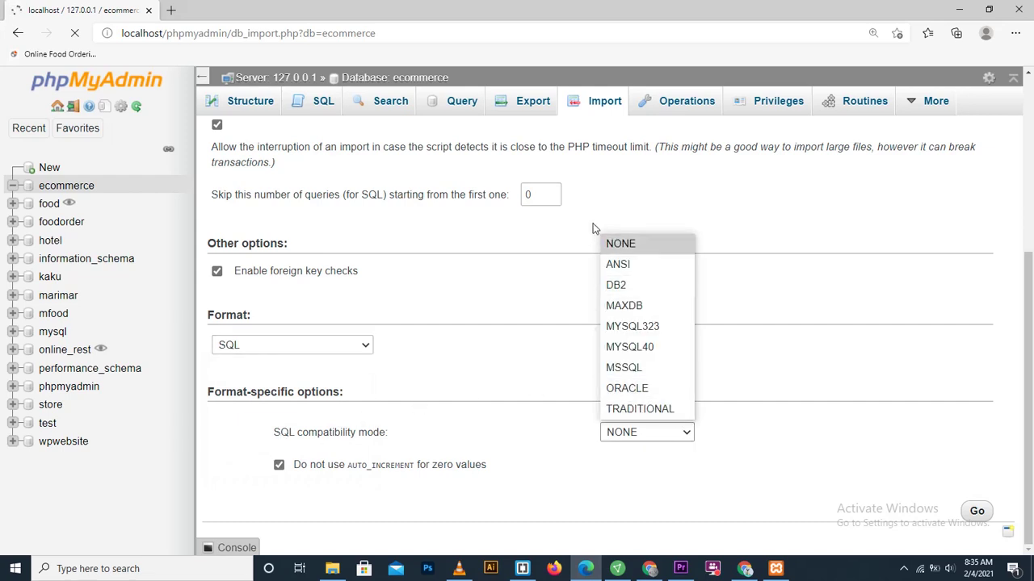
pyautogui.click(611, 248)
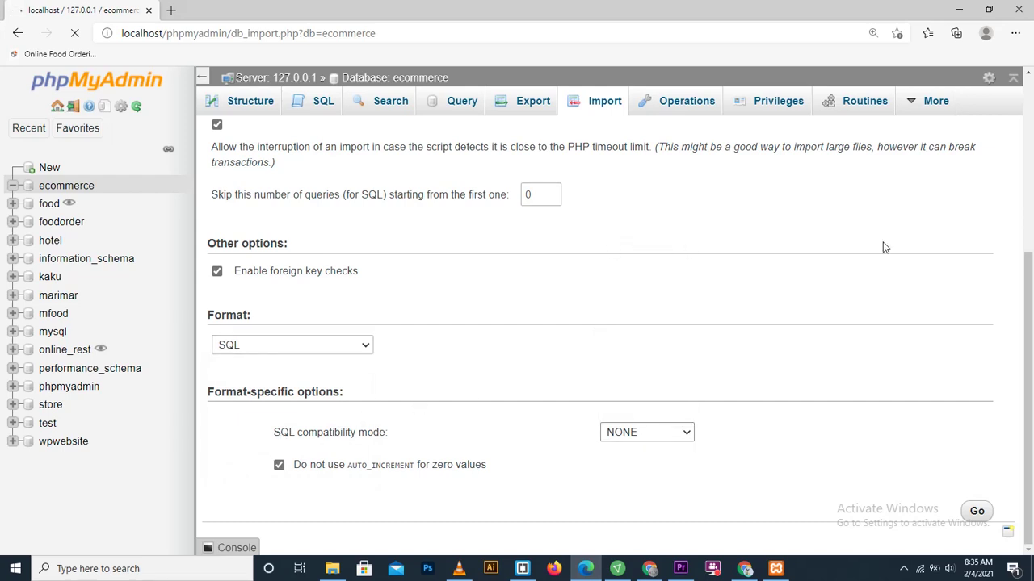
pyautogui.moveTo(1028, 283); pyautogui.dragTo(1029, 138)
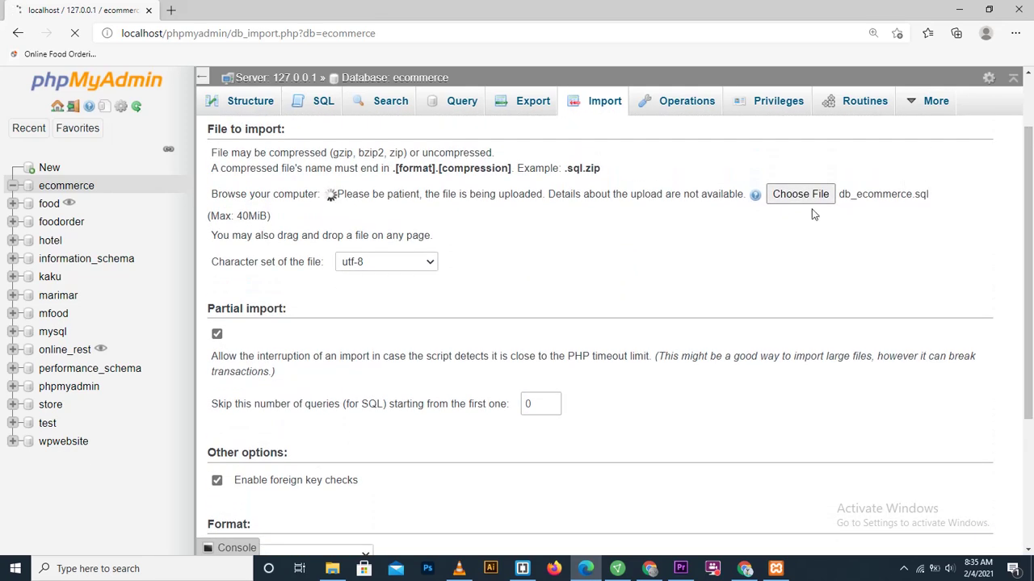
pyautogui.click(428, 264)
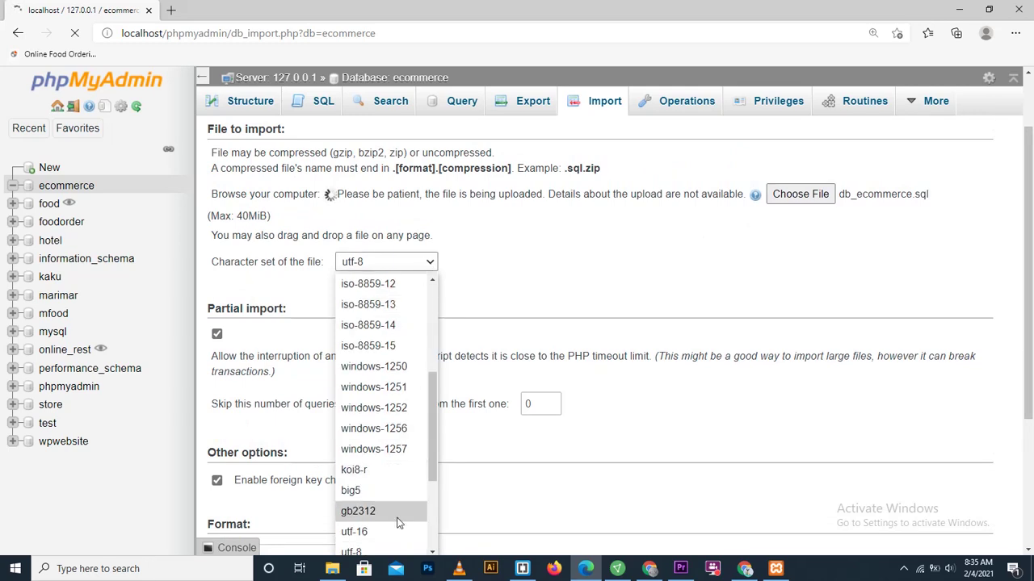
pyautogui.moveTo(435, 471); pyautogui.dragTo(428, 490)
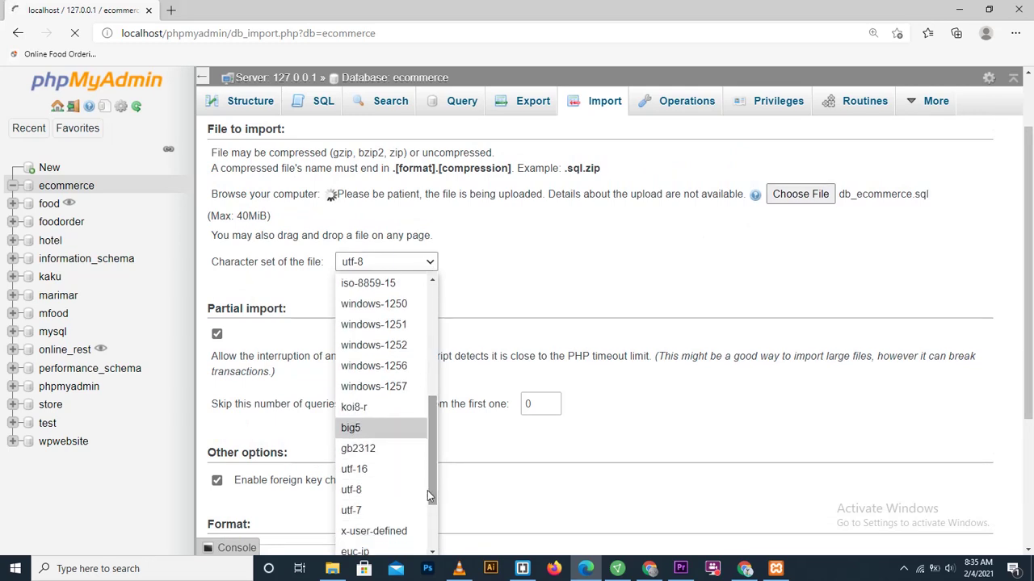
pyautogui.click(357, 490)
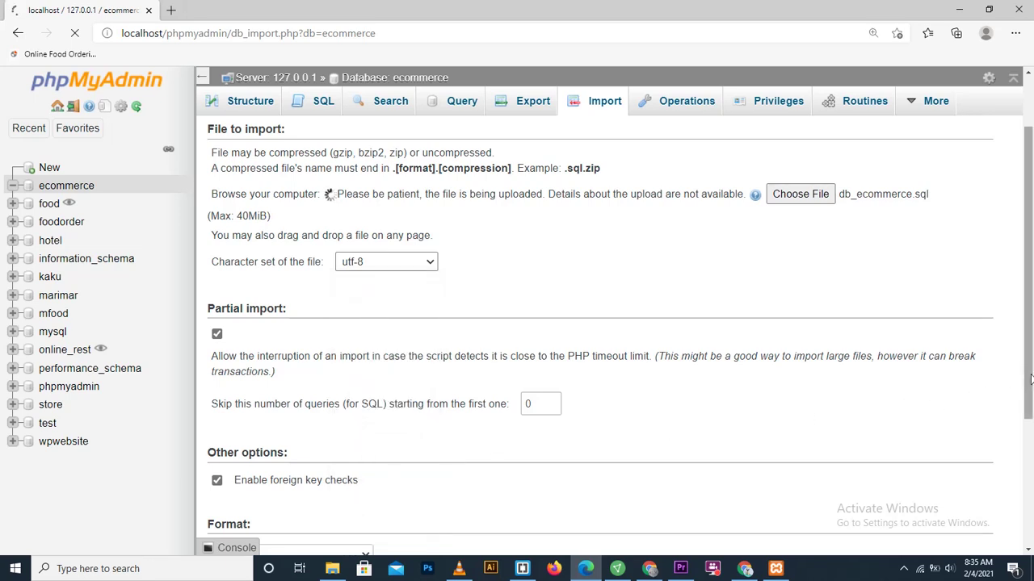
pyautogui.scroll(1, 974, 339)
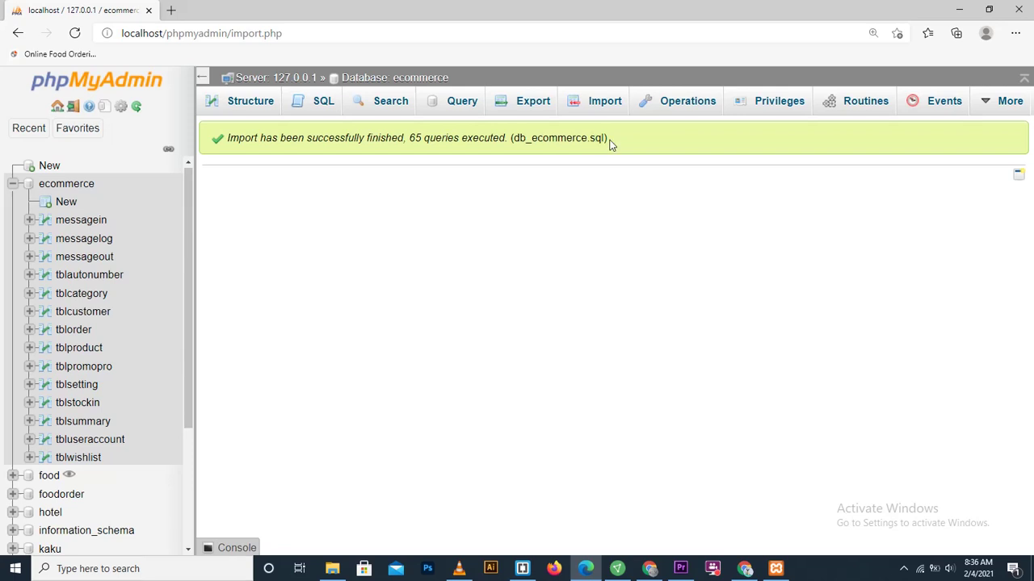
# Step: After reviewing the 65-query import success message, open a blank Edge tab
pyautogui.moveTo(610, 144); pyautogui.dragTo(256, 139)
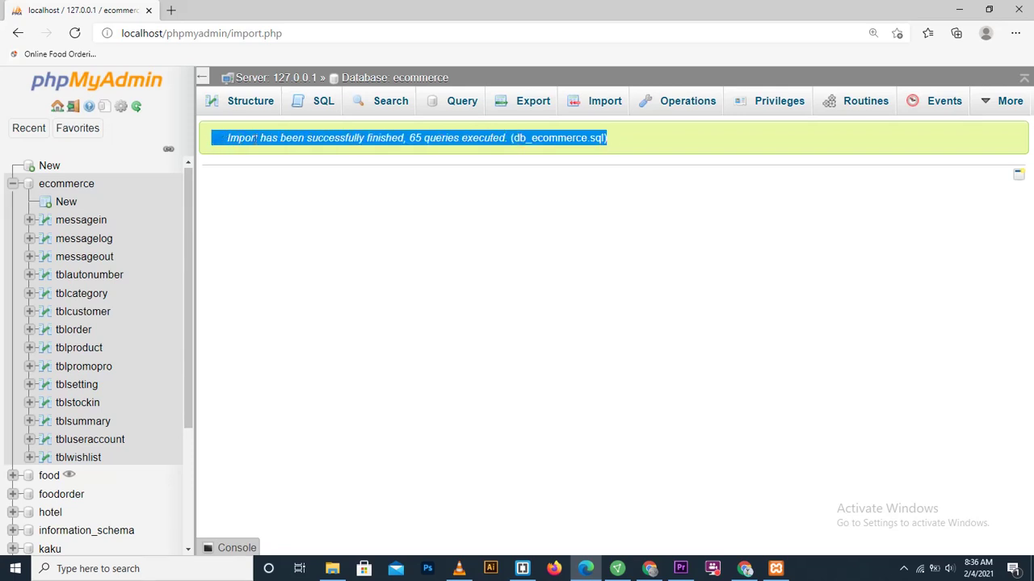
pyautogui.click(418, 175)
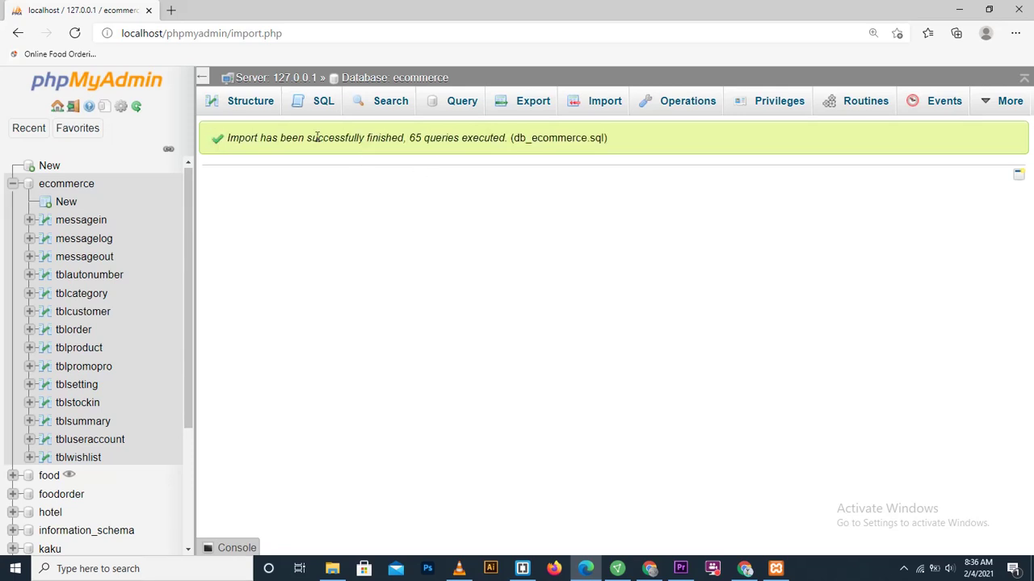
pyautogui.doubleClick(169, 15)
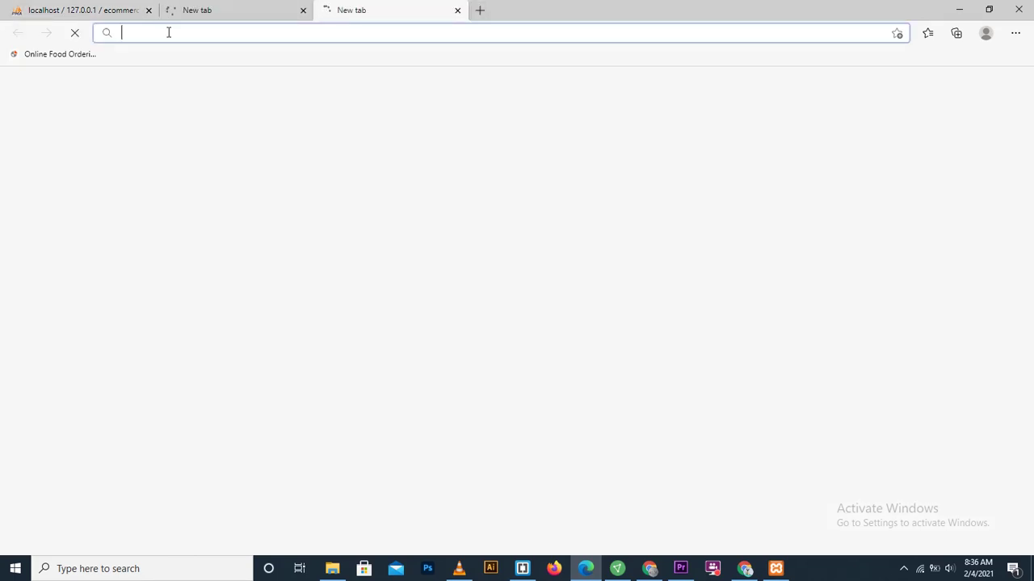
# Step: Close the extra tab and load localhost/ecommerce, which reports 'Problem in selecting database!'
pyautogui.click(457, 12)
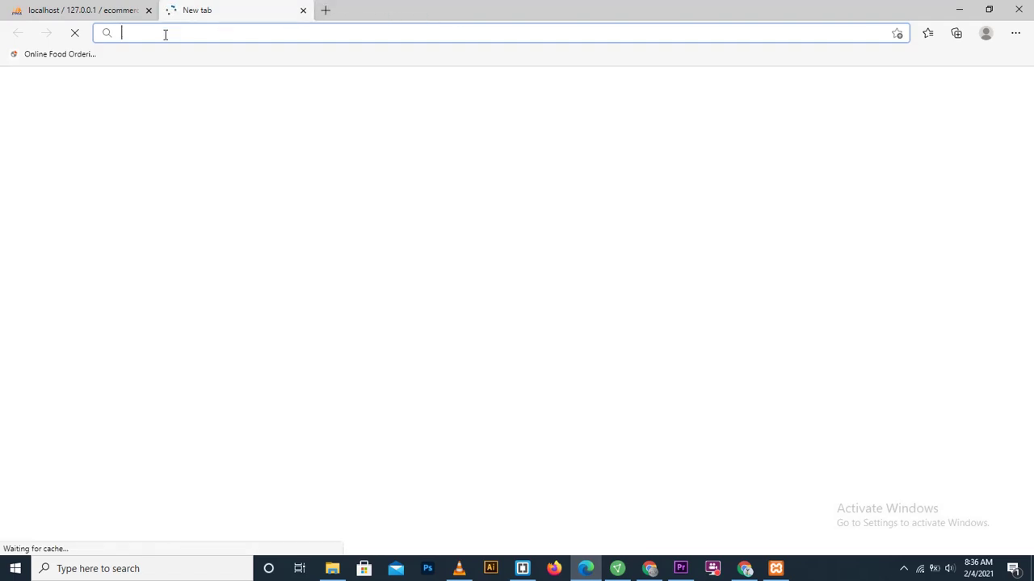
pyautogui.write('lo')
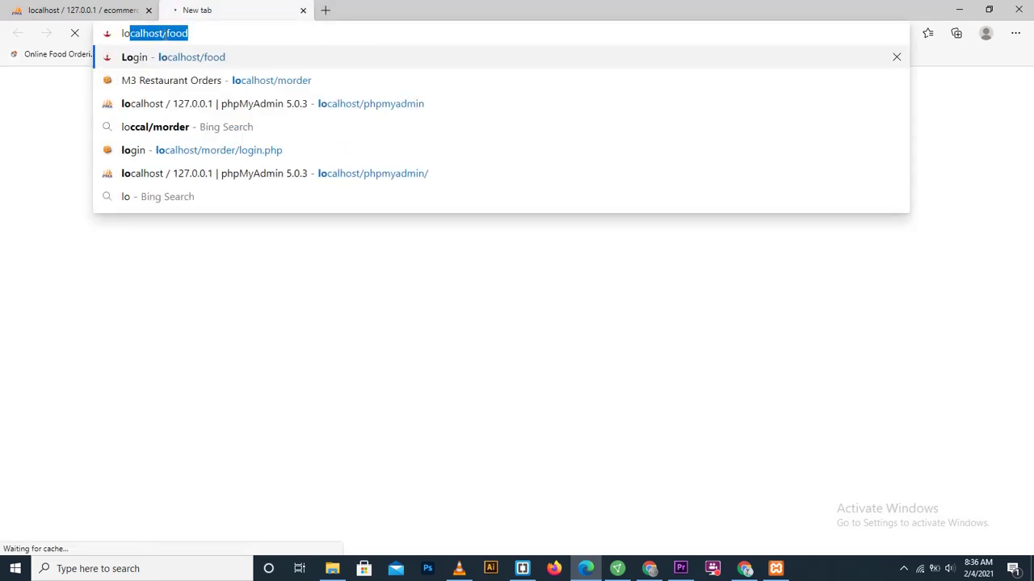
pyautogui.press('Right')
pyautogui.press('BackSpace')
pyautogui.press('BackSpace')
pyautogui.press('BackSpace')
pyautogui.press('BackSpace')
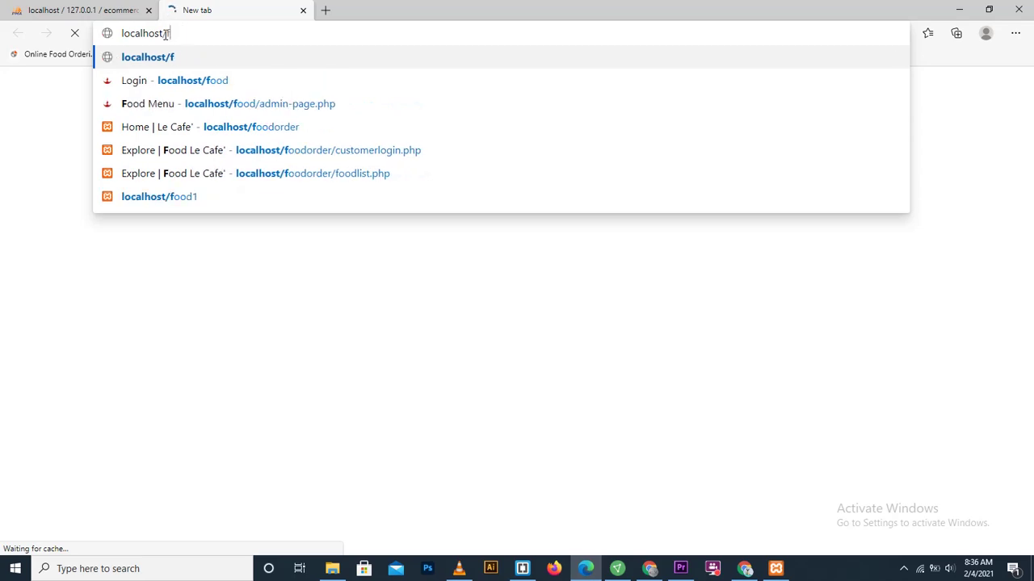
pyautogui.write('ecommer')
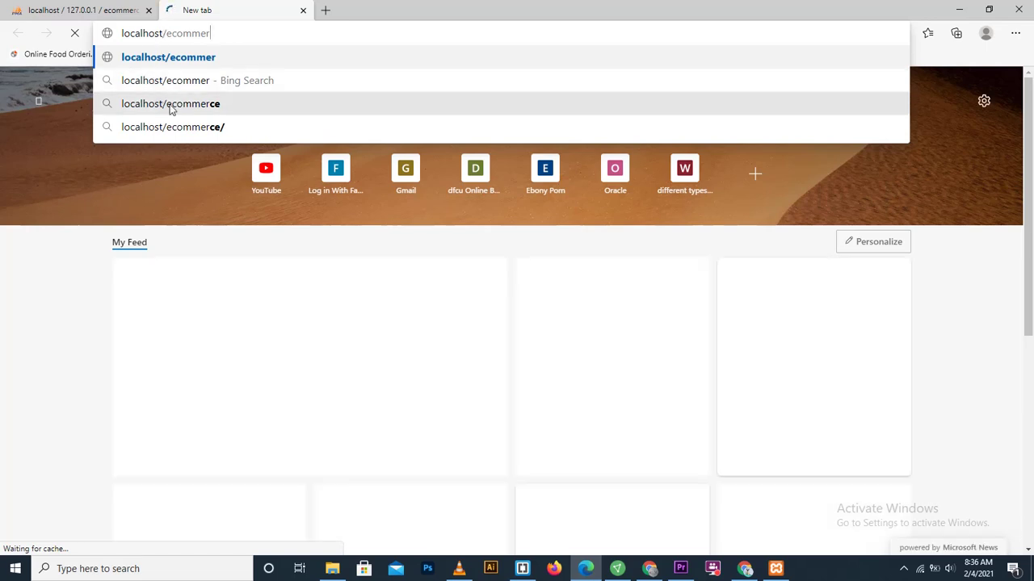
pyautogui.write('ce')
pyautogui.press('Return')
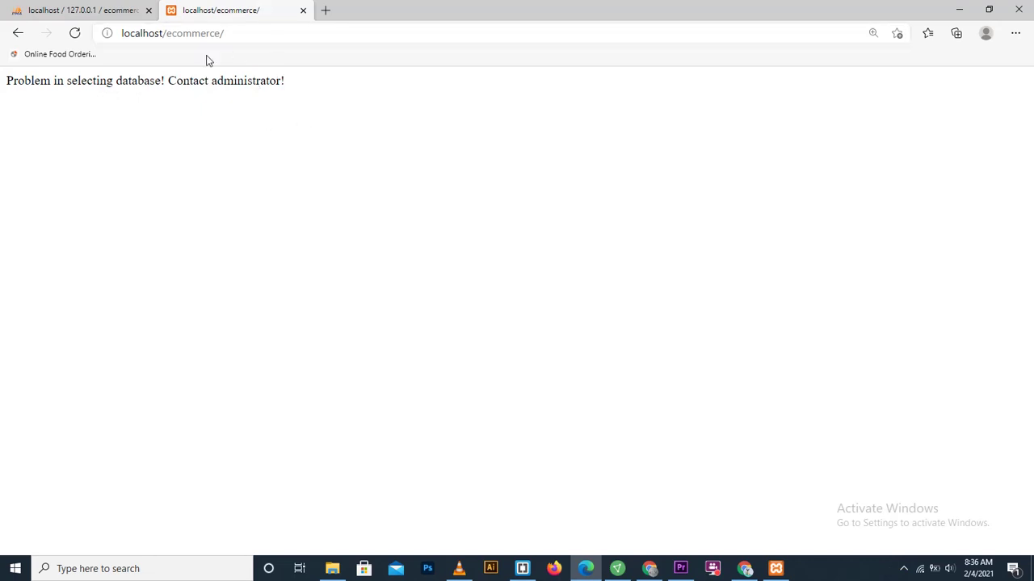
pyautogui.click(904, 568)
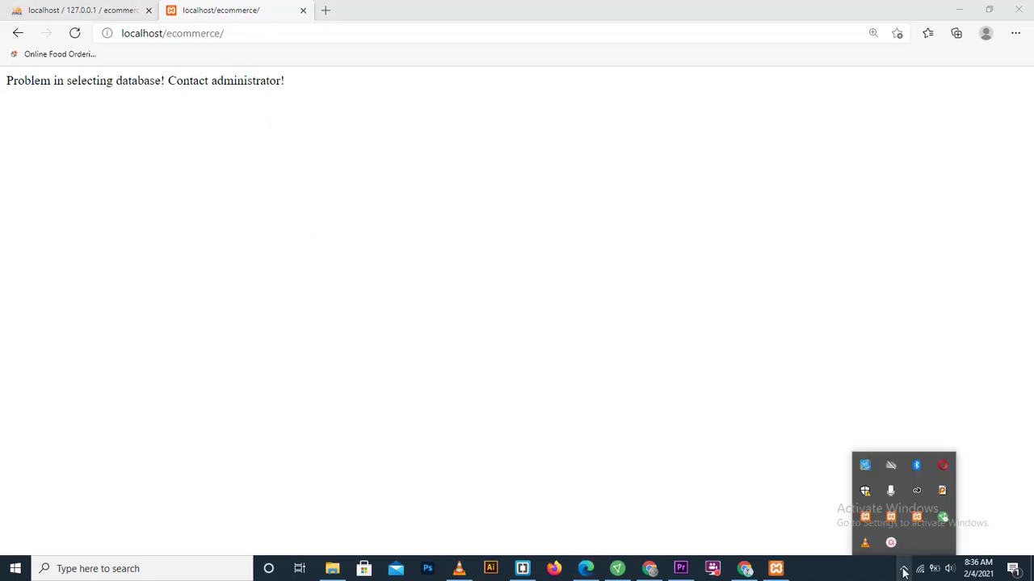
pyautogui.click(891, 540)
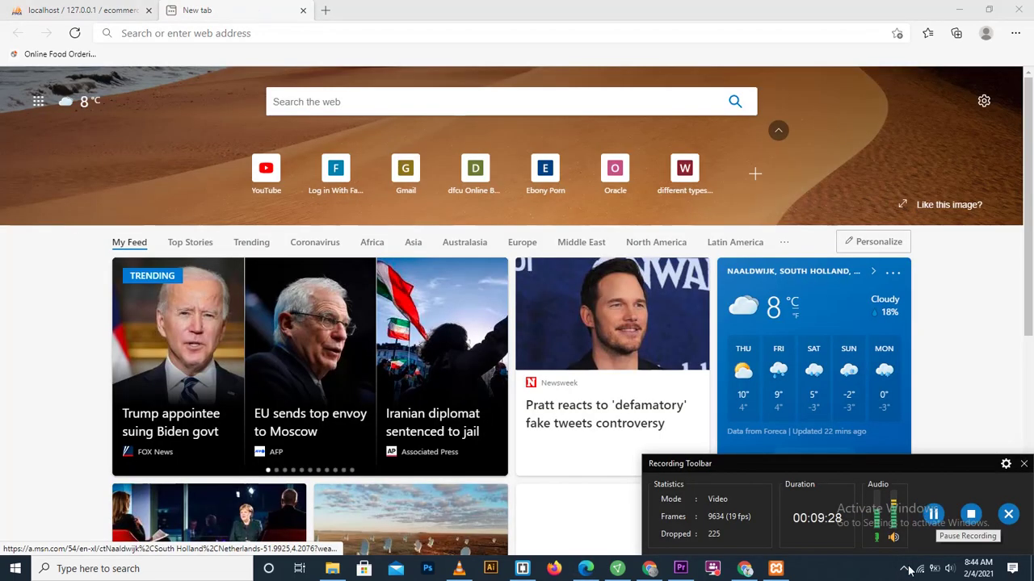
# Step: Load localhost/ecommerce again from the address bar
pyautogui.click(903, 569)
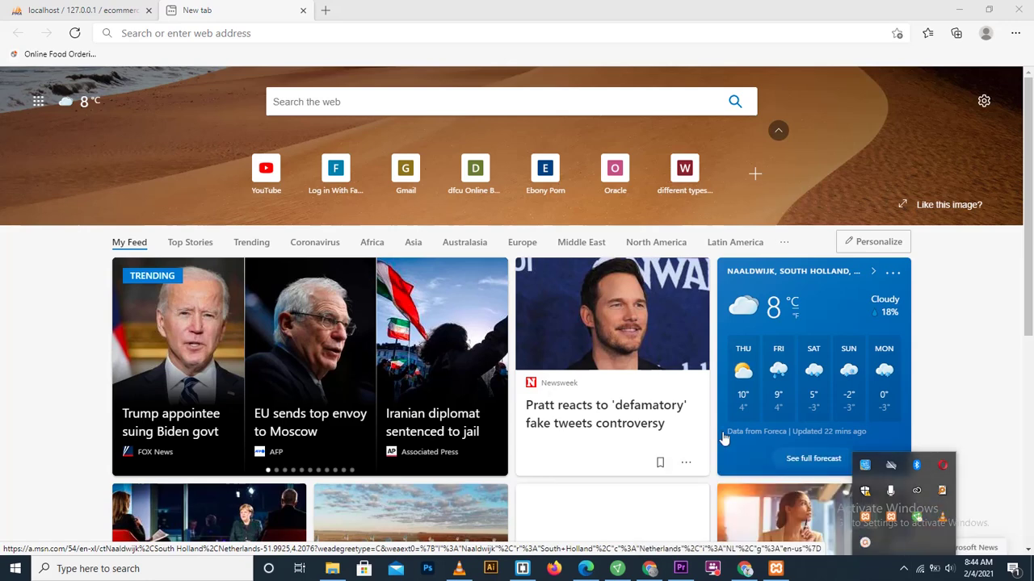
pyautogui.click(198, 30)
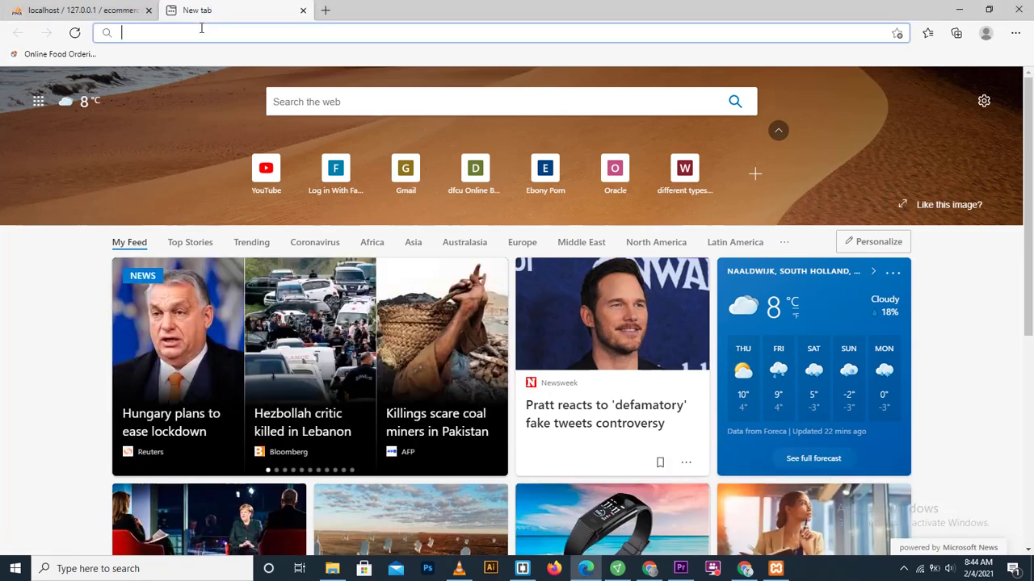
pyautogui.write('localhost/food')
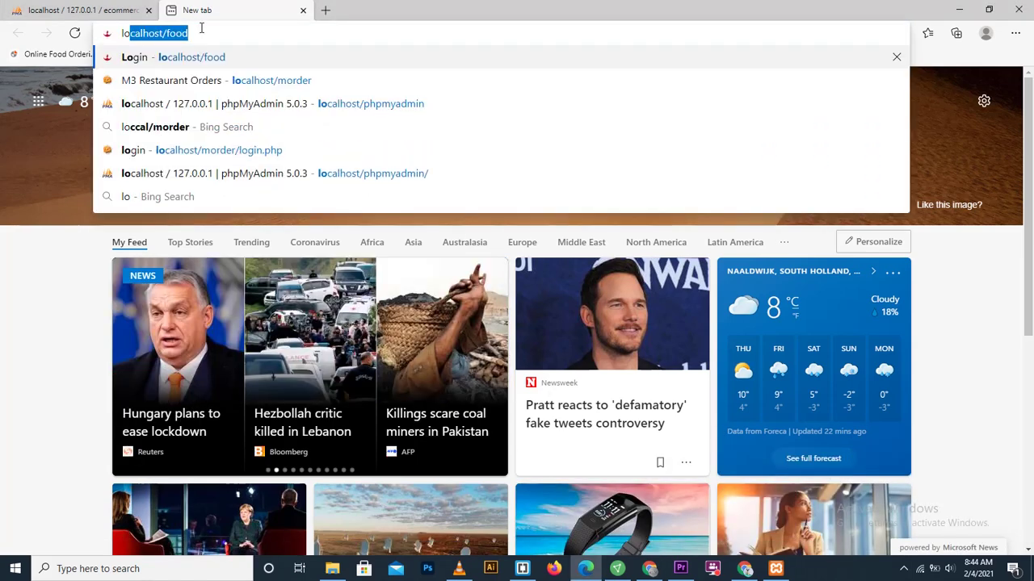
pyautogui.press('Right')
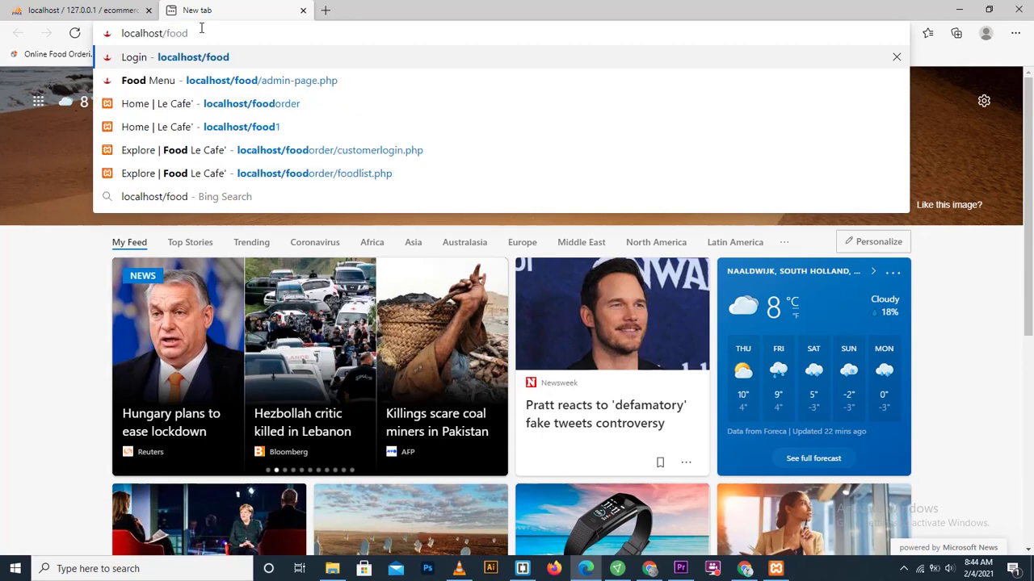
pyautogui.press('BackSpace')
pyautogui.press('BackSpace')
pyautogui.press('BackSpace')
pyautogui.press('BackSpace')
pyautogui.write('ecommerce')
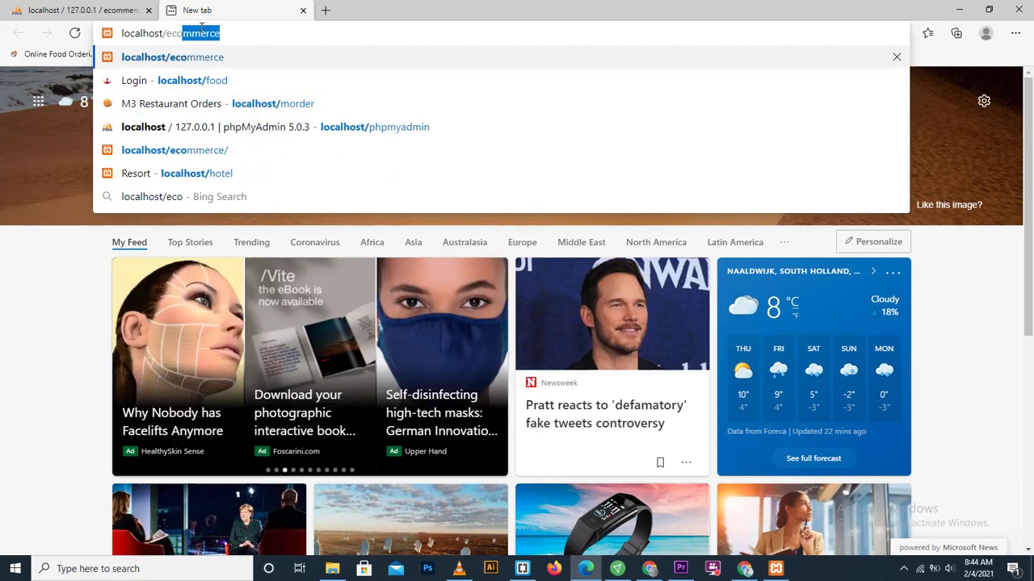
pyautogui.press('Return')
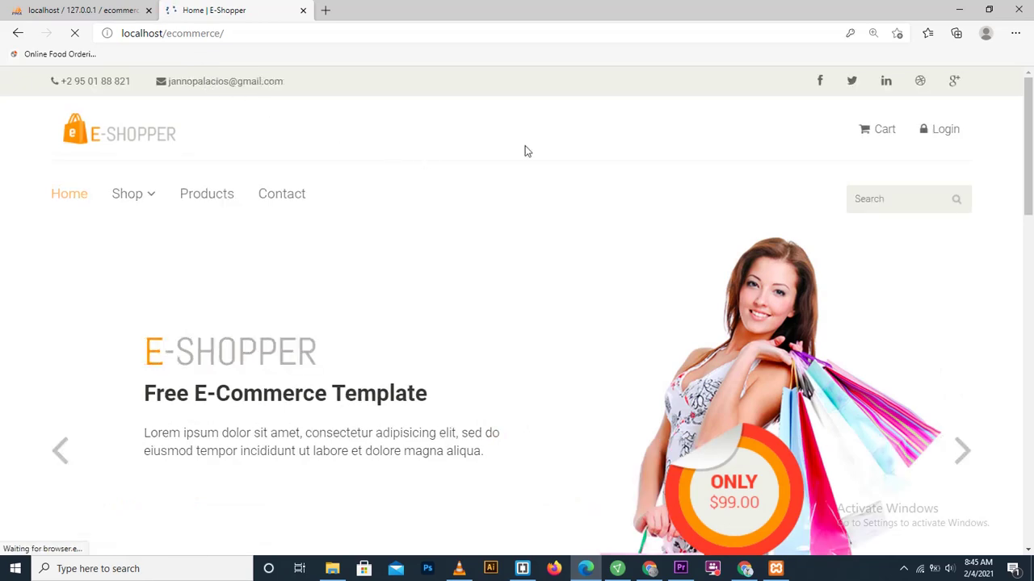
# Step: Scroll through the E-Shopper page's mysqli warnings, then bring up the include folder in File Explorer
pyautogui.moveTo(1031, 158); pyautogui.dragTo(870, 273)
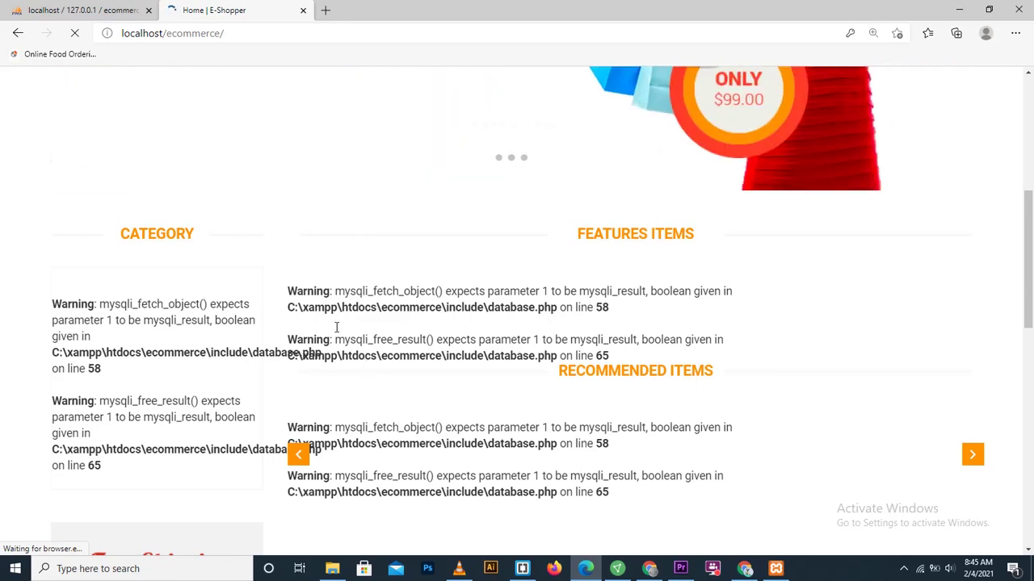
pyautogui.moveTo(1030, 279); pyautogui.dragTo(1030, 171)
pyautogui.scroll(-5, 1030, 171)
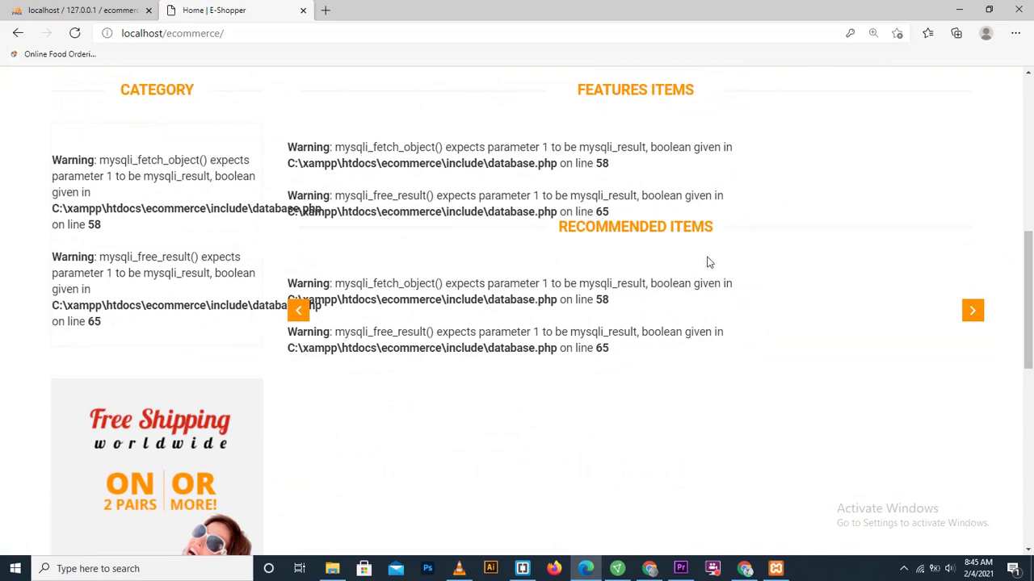
pyautogui.moveTo(1029, 340); pyautogui.dragTo(955, 222)
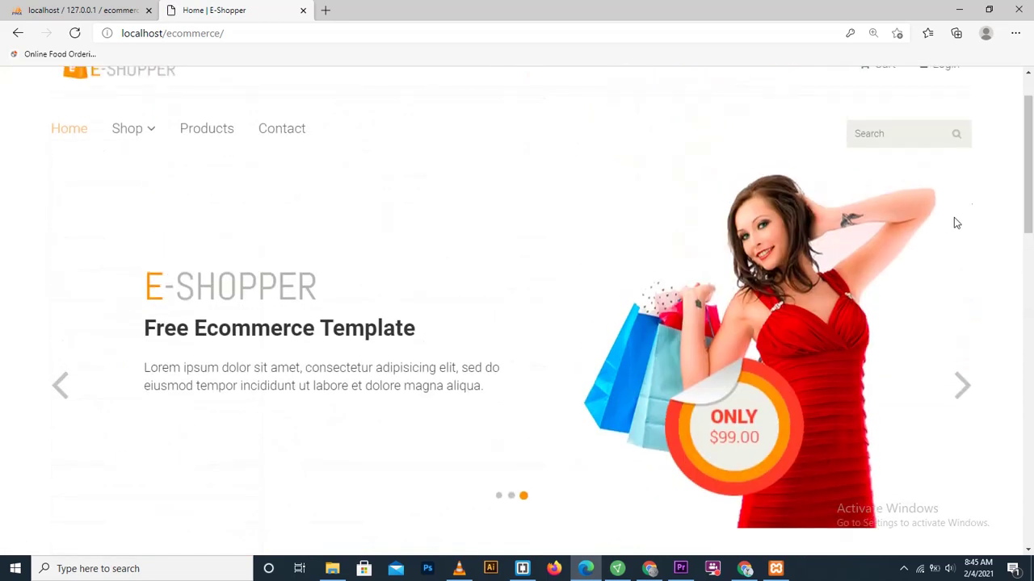
pyautogui.click(332, 568)
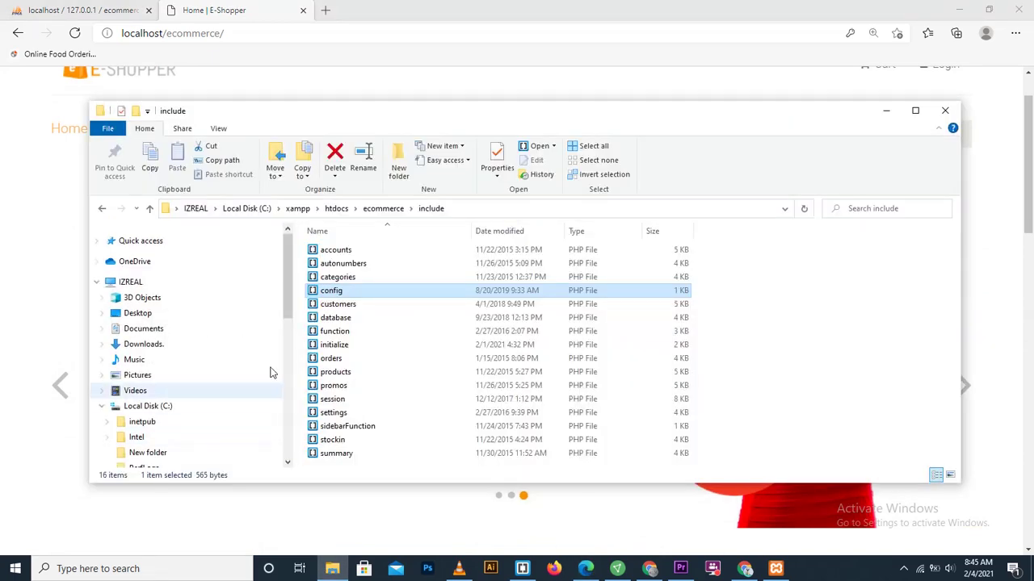
# Step: Go up to htdocs, reopen ecommerce, peek into admin, and return to ecommerce
pyautogui.click(377, 210)
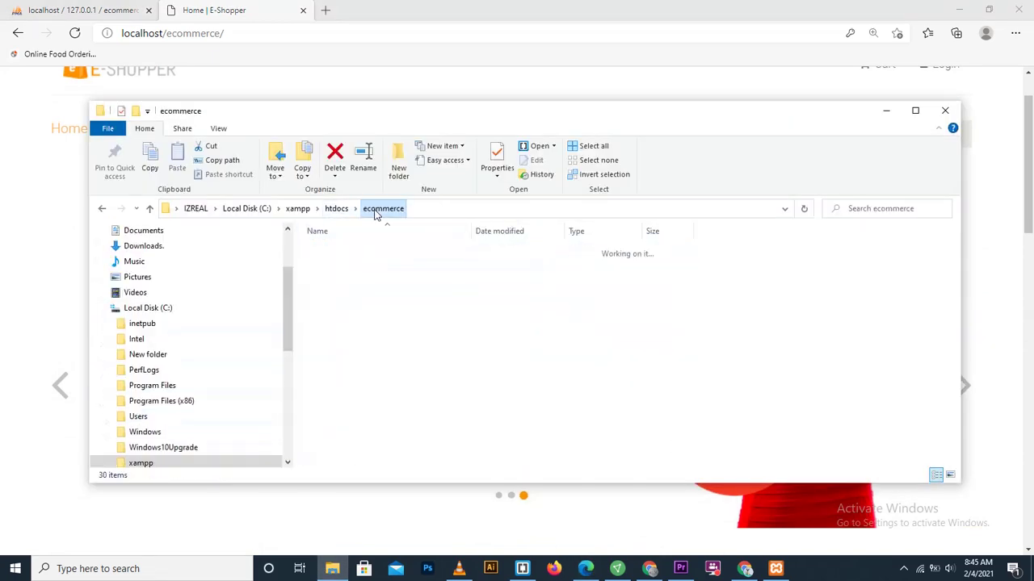
pyautogui.click(333, 208)
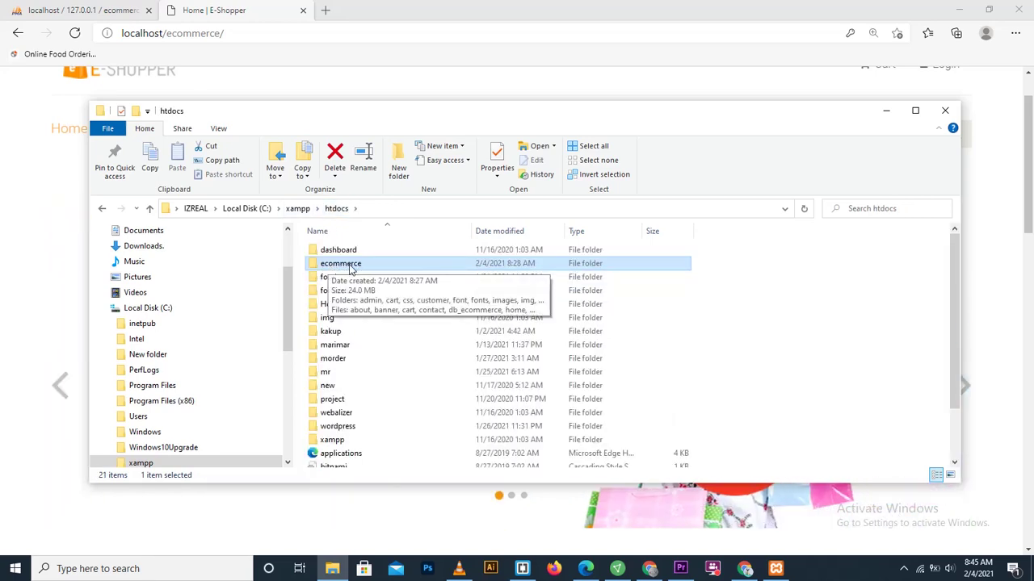
pyautogui.doubleClick(349, 267)
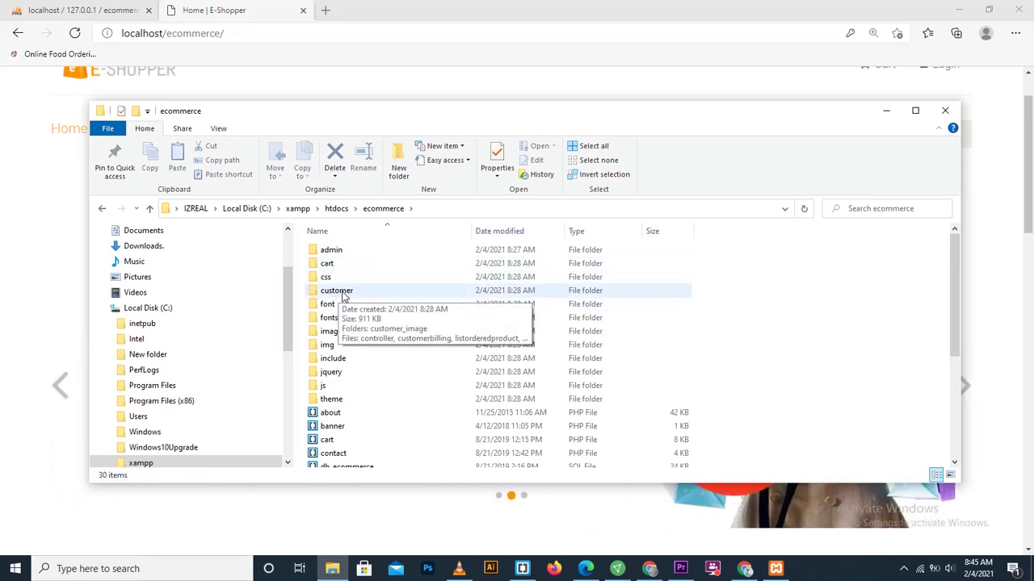
pyautogui.doubleClick(340, 256)
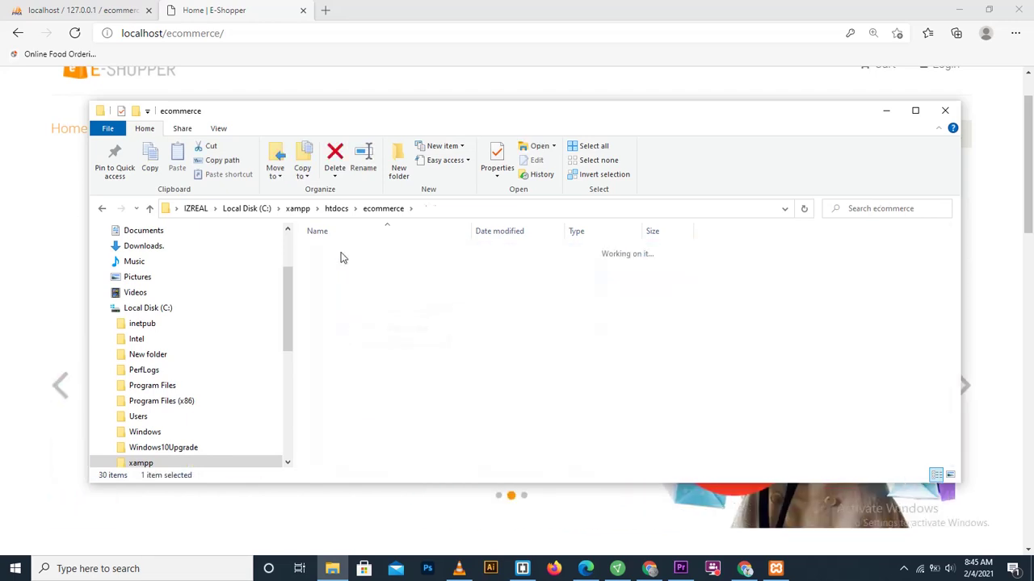
pyautogui.hotkey('alt', 'Left')
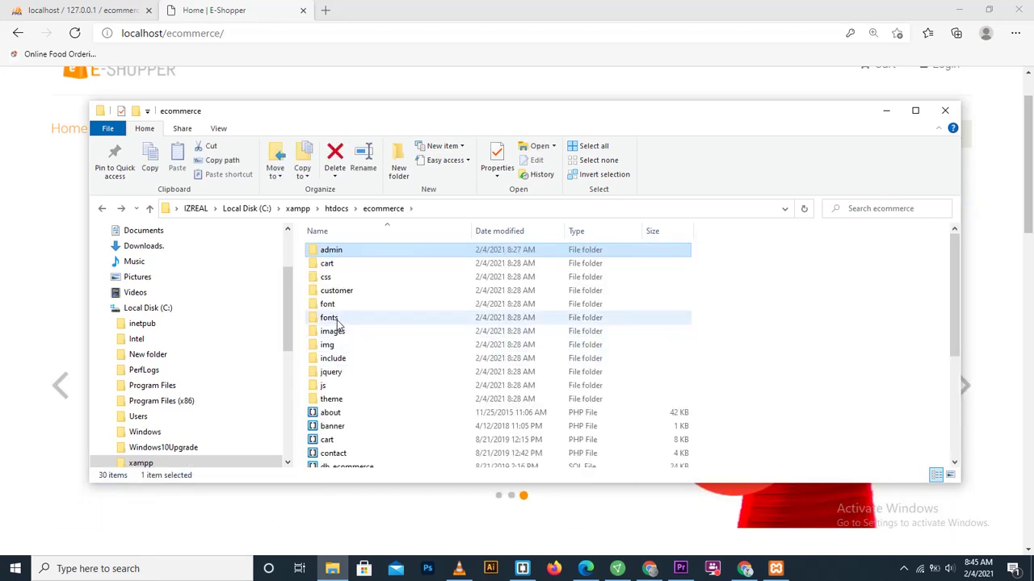
pyautogui.click(192, 572)
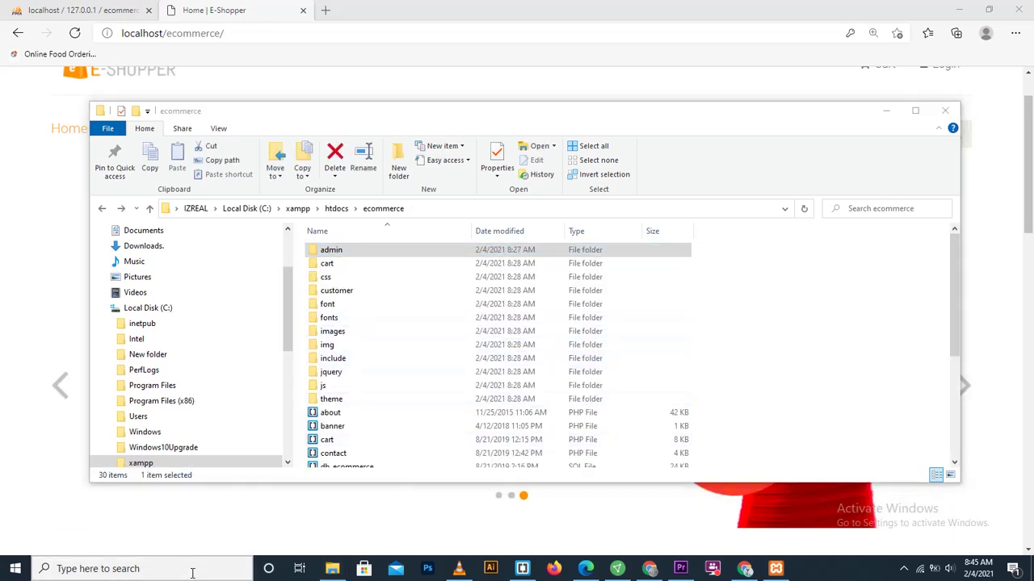
# Step: Launch Notepad and open include\config.php from the ecommerce folder
pyautogui.write('no')
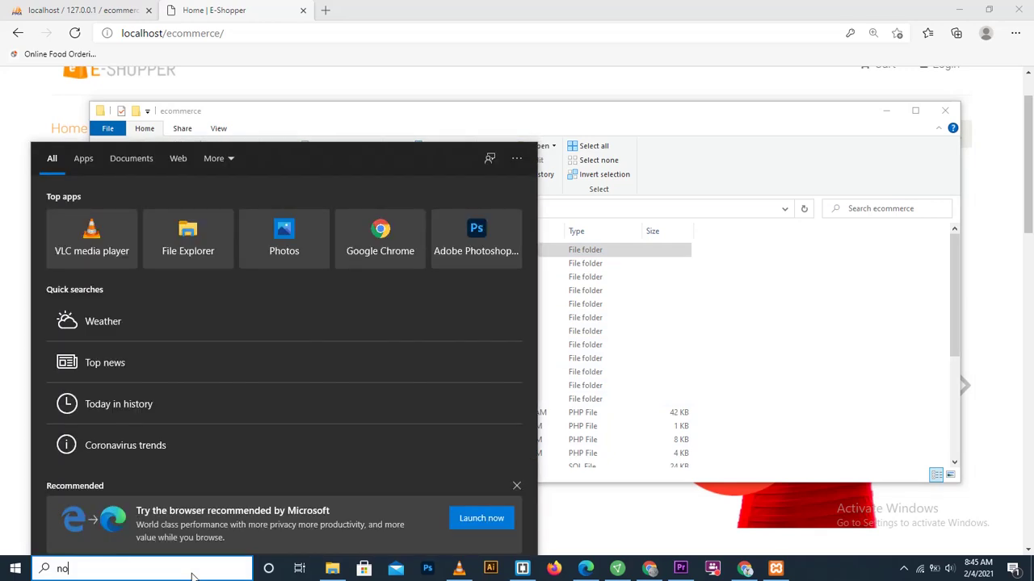
pyautogui.write('tepad')
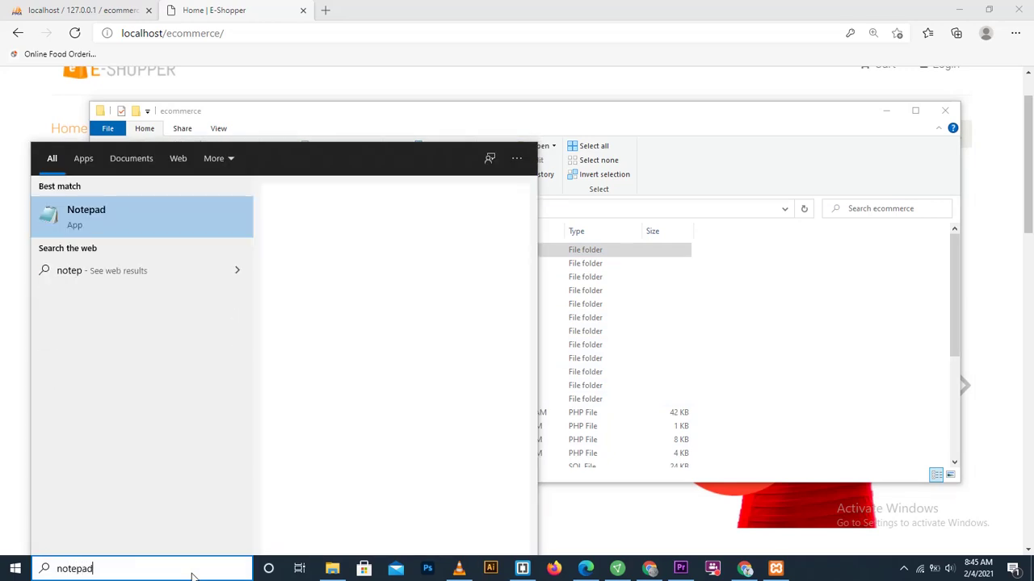
pyautogui.press('Return')
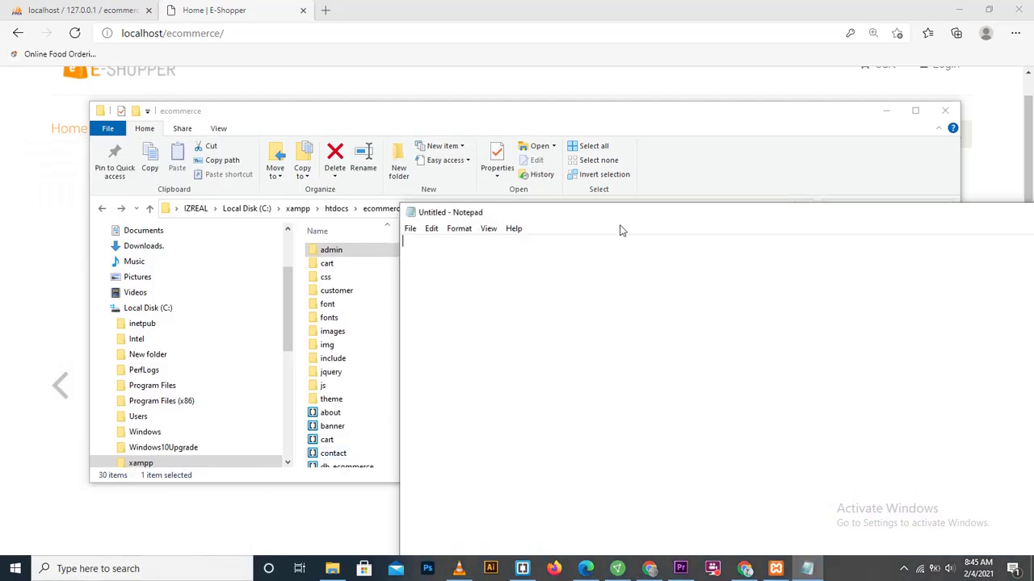
pyautogui.moveTo(639, 221); pyautogui.dragTo(748, 353)
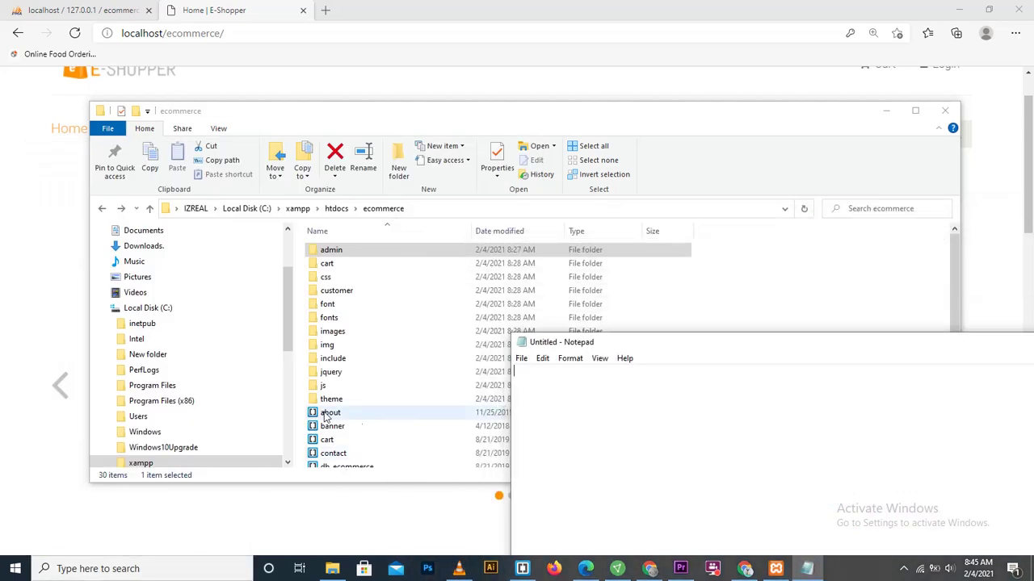
pyautogui.doubleClick(337, 362)
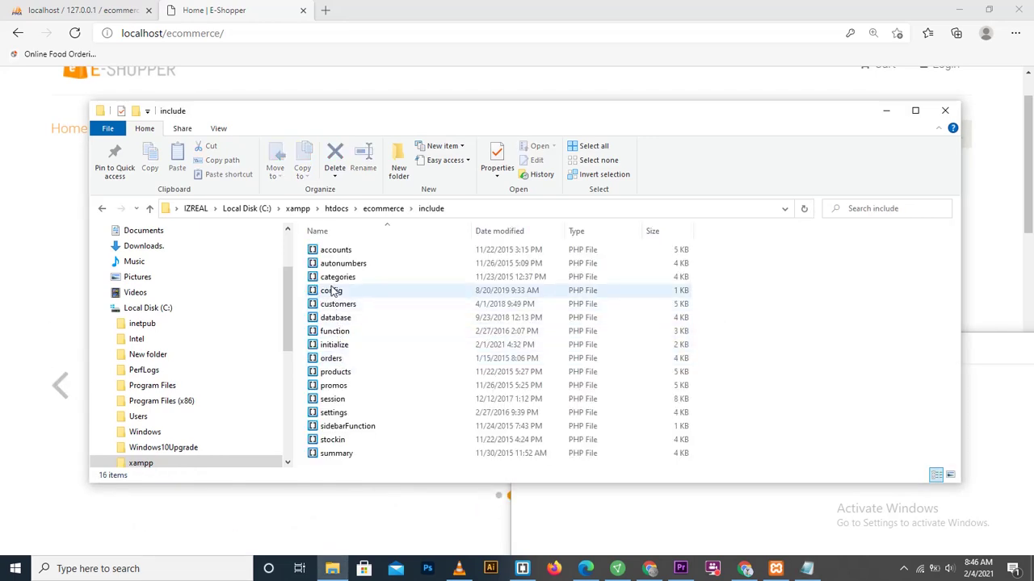
pyautogui.doubleClick(333, 292)
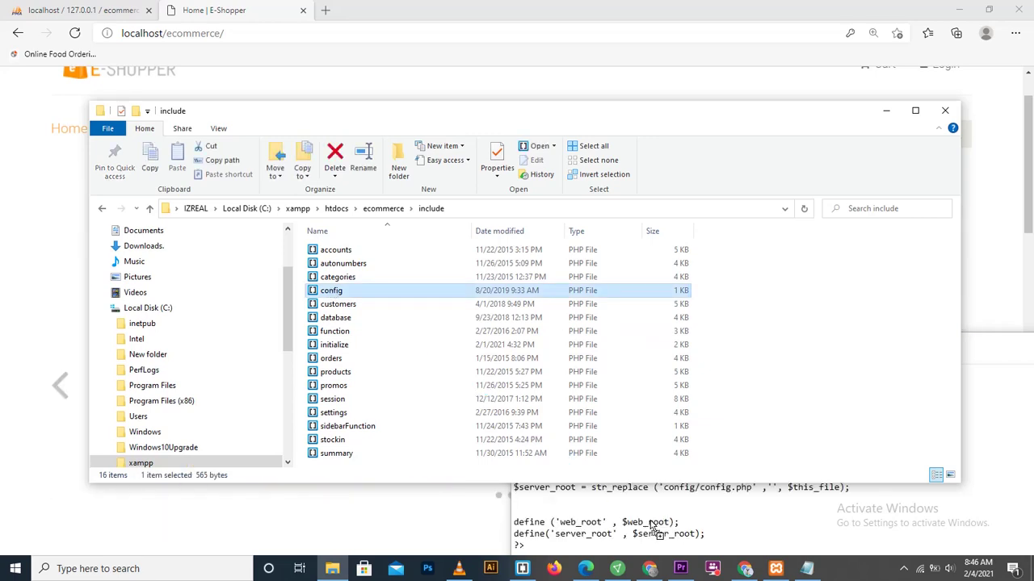
# Step: Check that config.php sets database_name to db_ecommerce, then minimize that window
pyautogui.click(884, 110)
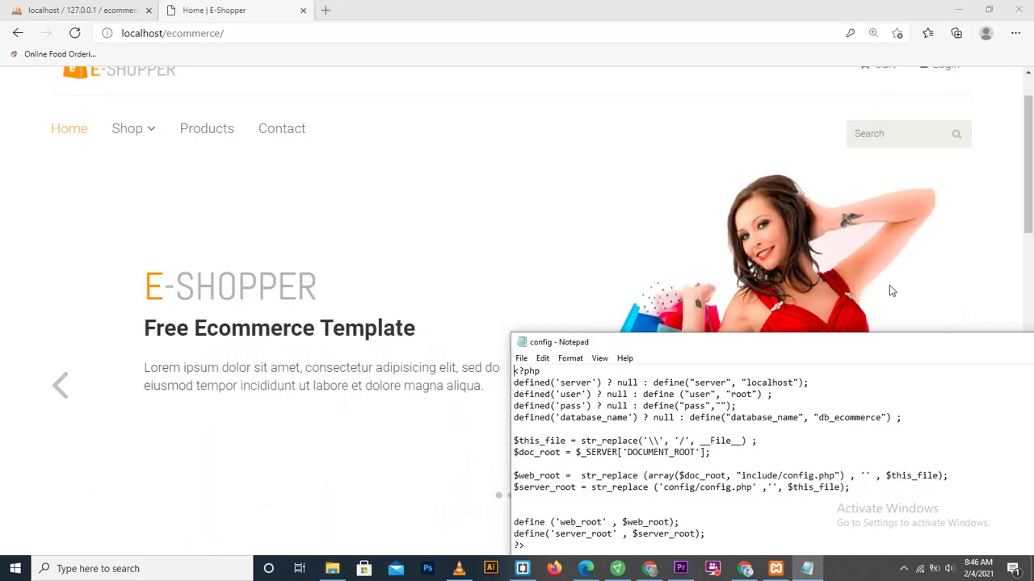
pyautogui.moveTo(894, 342); pyautogui.dragTo(521, 79)
pyautogui.hotkey('shift', 'Left')
pyautogui.hotkey('shift', 'Left')
pyautogui.hotkey('shift', 'Left')
pyautogui.hotkey('shift', 'Left')
pyautogui.hotkey('shift', 'Left')
pyautogui.hotkey('shift', 'Left')
pyautogui.hotkey('shift', 'Left')
pyautogui.hotkey('shift', 'Left')
pyautogui.hotkey('shift', 'Left')
pyautogui.hotkey('shift', 'Left')
pyautogui.hotkey('shift', 'Left')
pyautogui.hotkey('shift', 'Left')
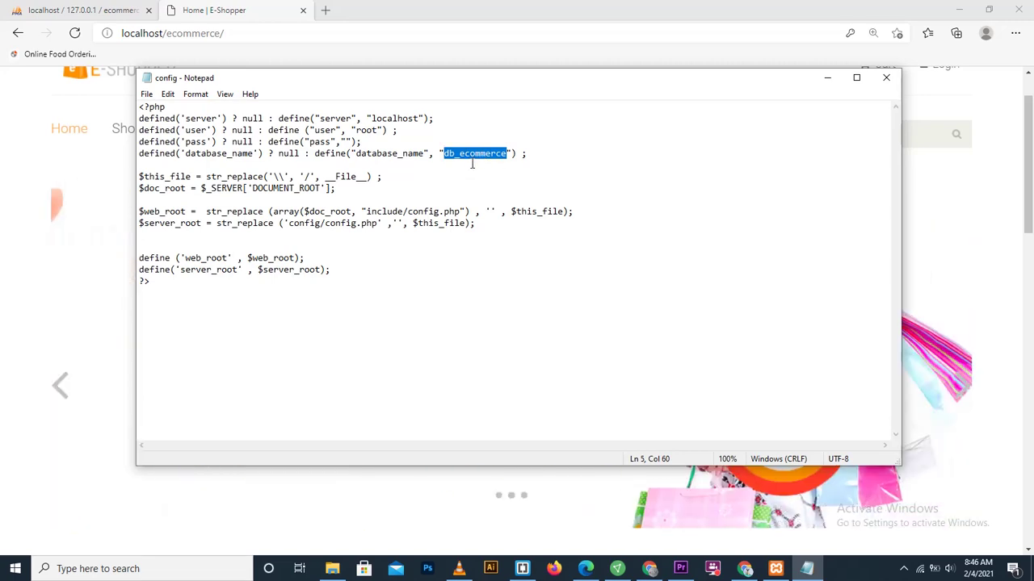
pyautogui.click(472, 164)
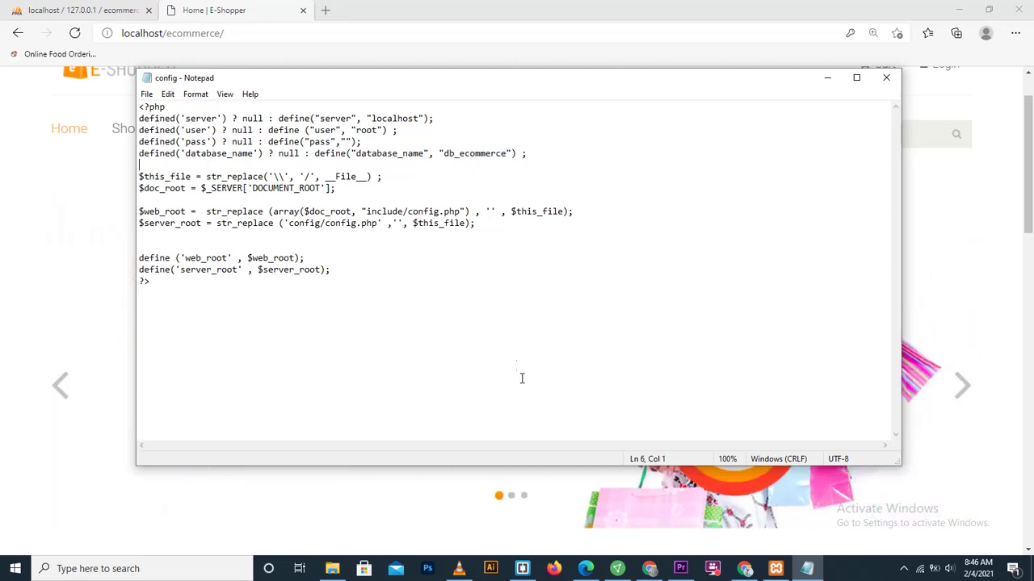
pyautogui.click(827, 77)
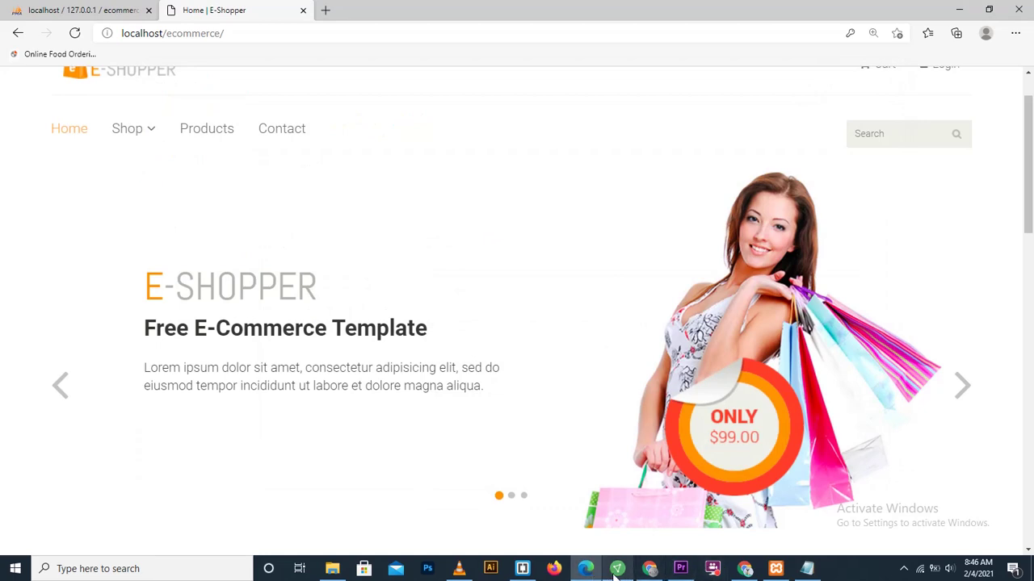
# Step: Return to Edge's phpMyAdmin tab and open the ecommerce database's structure listing its 14 tables
pyautogui.moveTo(611, 575)
pyautogui.click(459, 569)
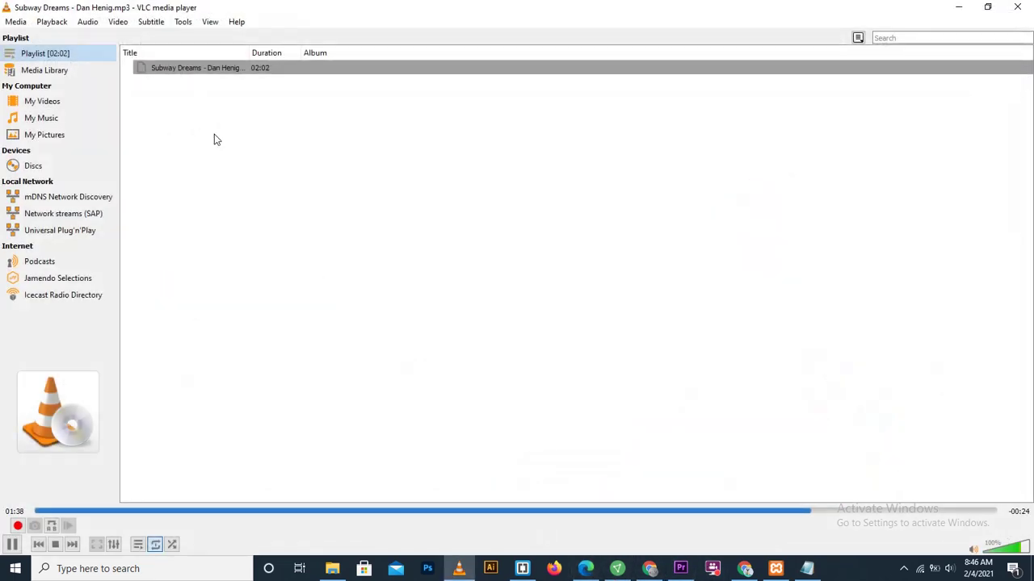
pyautogui.click(586, 568)
pyautogui.click(109, 9)
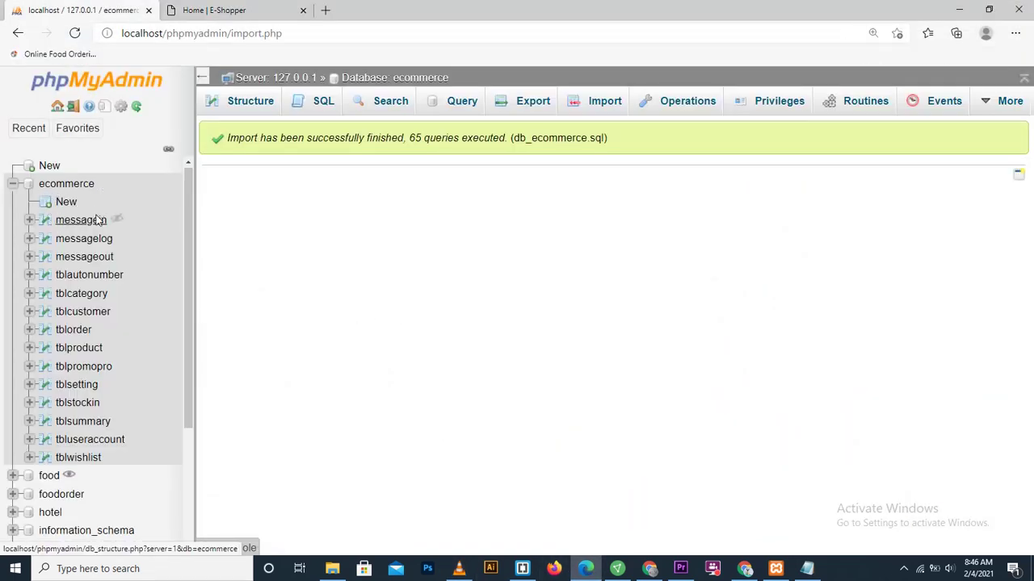
pyautogui.click(13, 185)
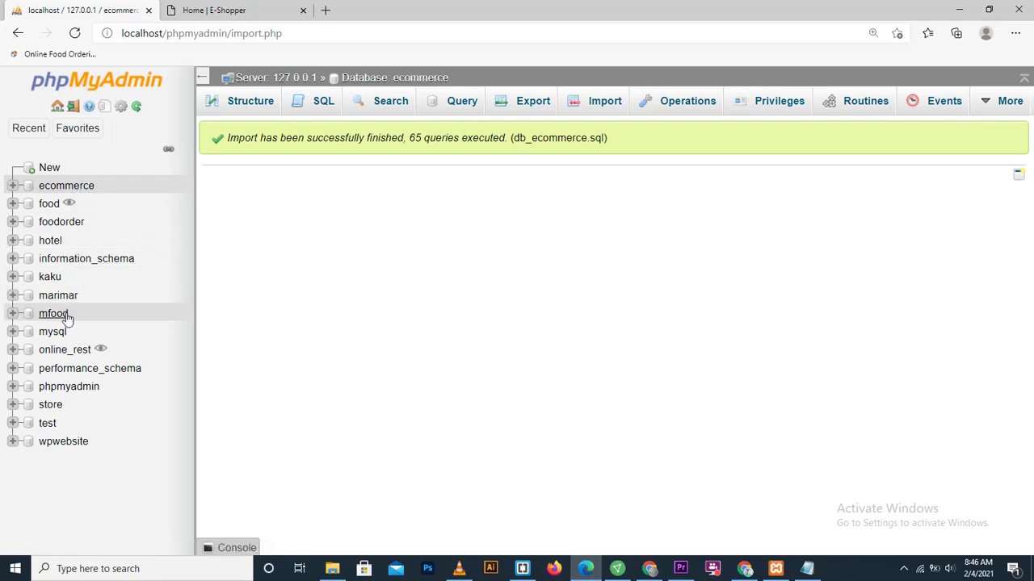
pyautogui.click(53, 187)
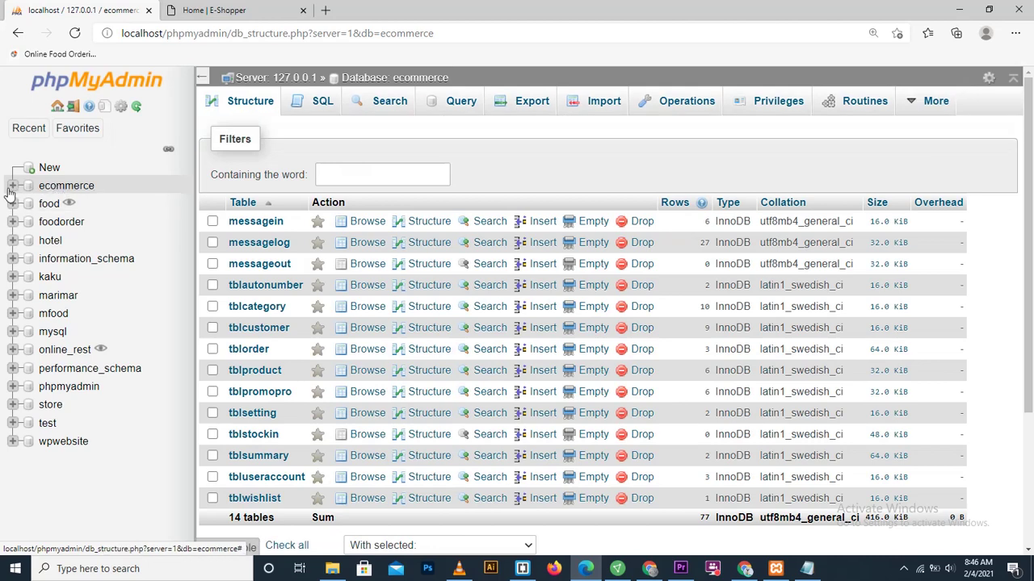
# Step: Drop the ecommerce database from its Operations page and confirm the deletion
pyautogui.rightClick(50, 189)
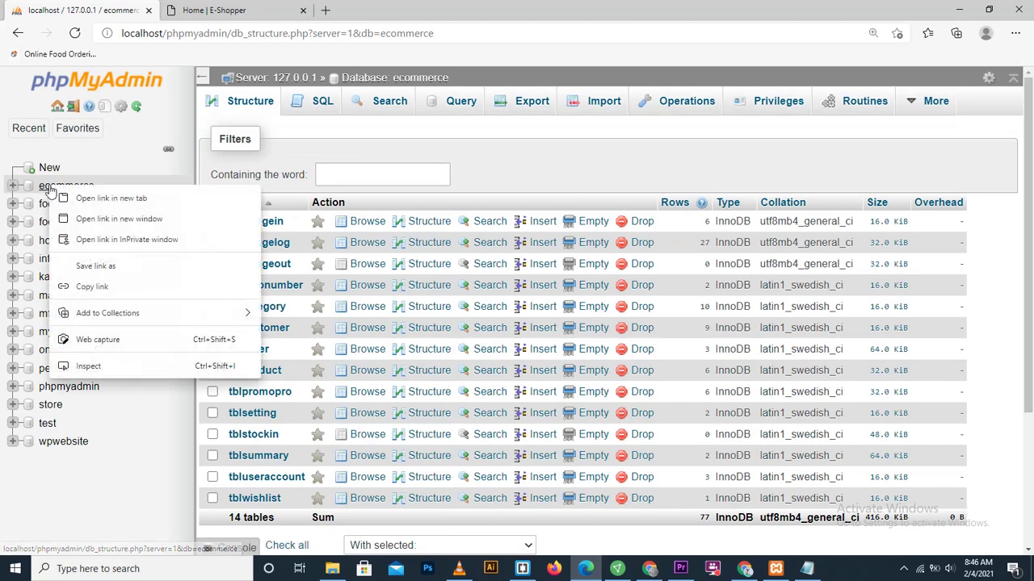
pyautogui.click(29, 187)
pyautogui.click(29, 187)
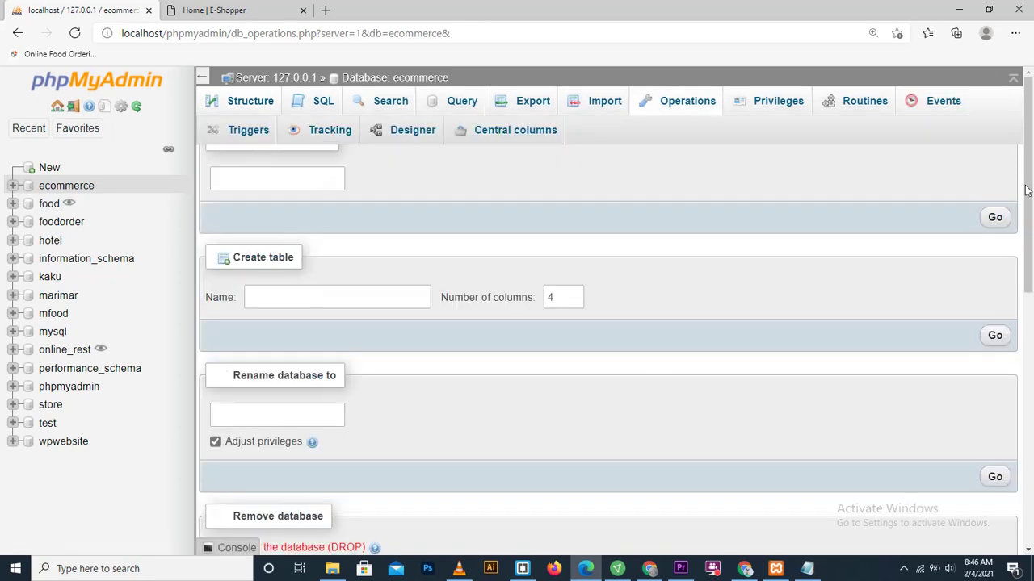
pyautogui.scroll(-3, 654, 430)
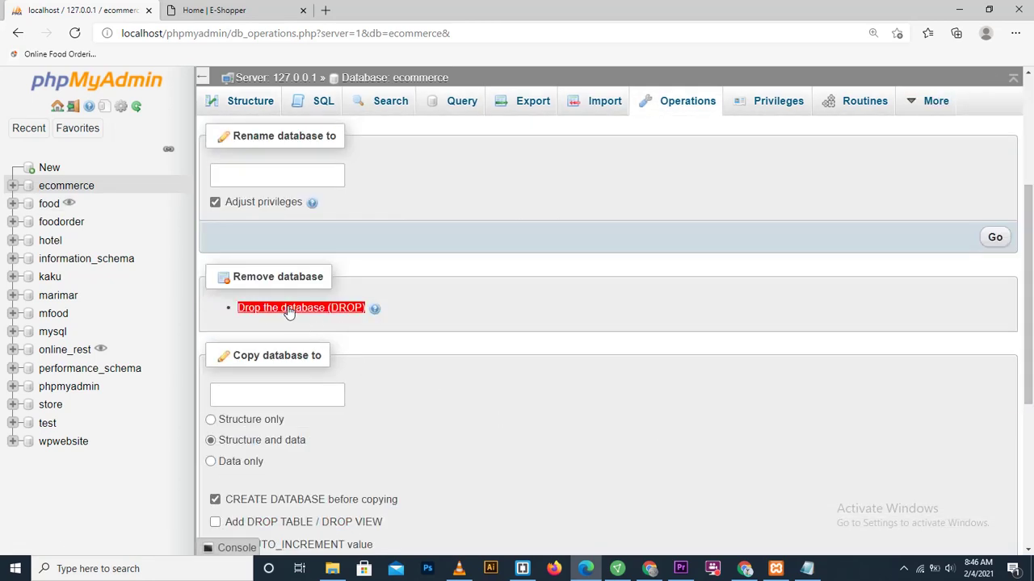
pyautogui.click(288, 311)
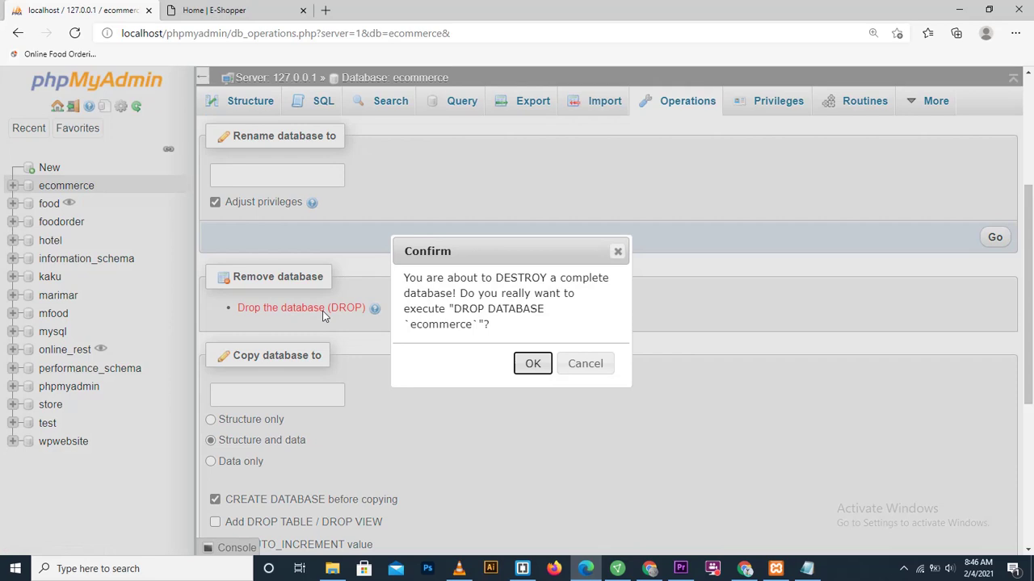
pyautogui.click(530, 368)
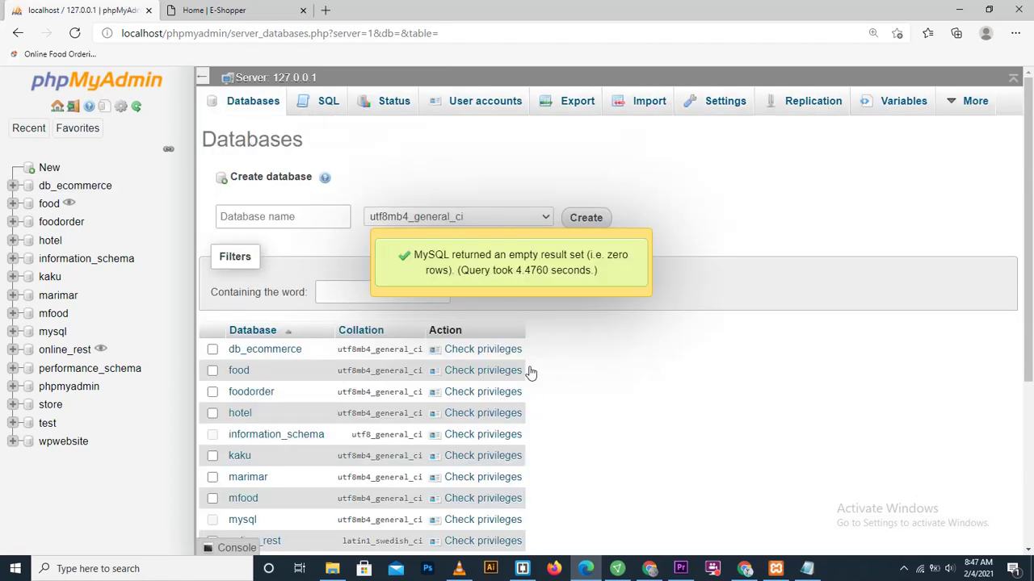
# Step: Select db_ecommerce.sql from htdocs\ecommerce as the import file for the db_ecommerce database
pyautogui.click(54, 189)
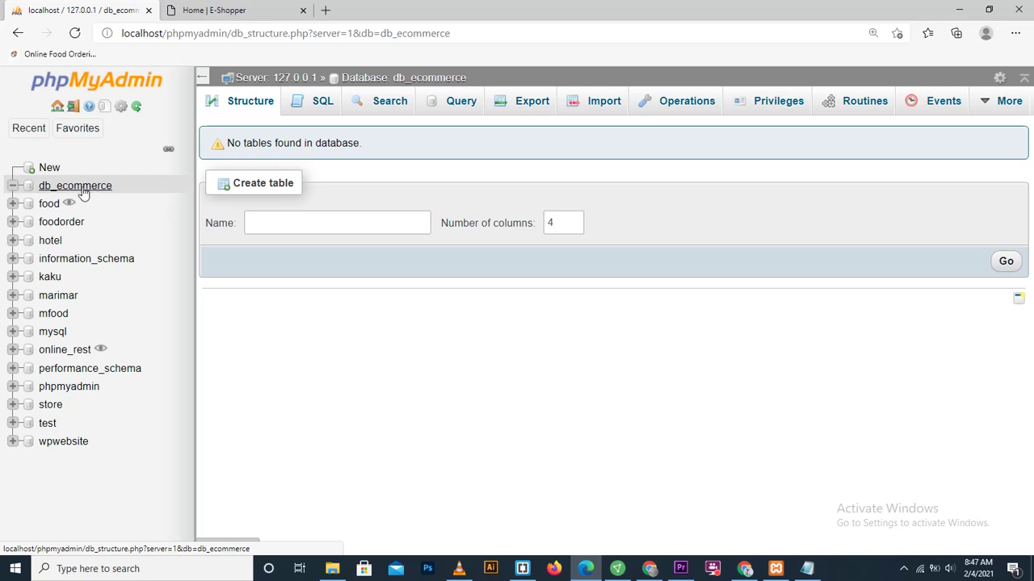
pyautogui.click(602, 105)
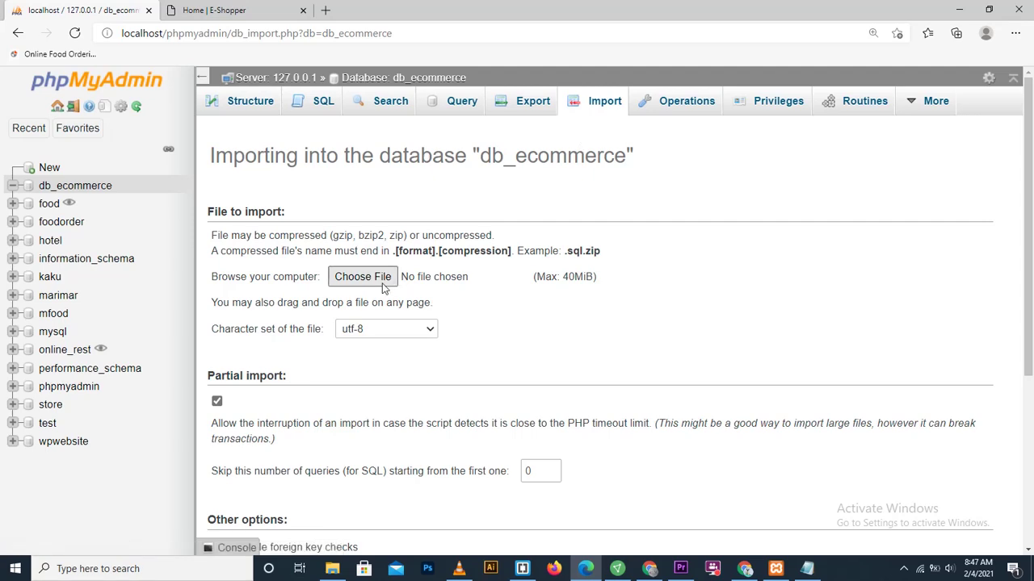
pyautogui.click(383, 284)
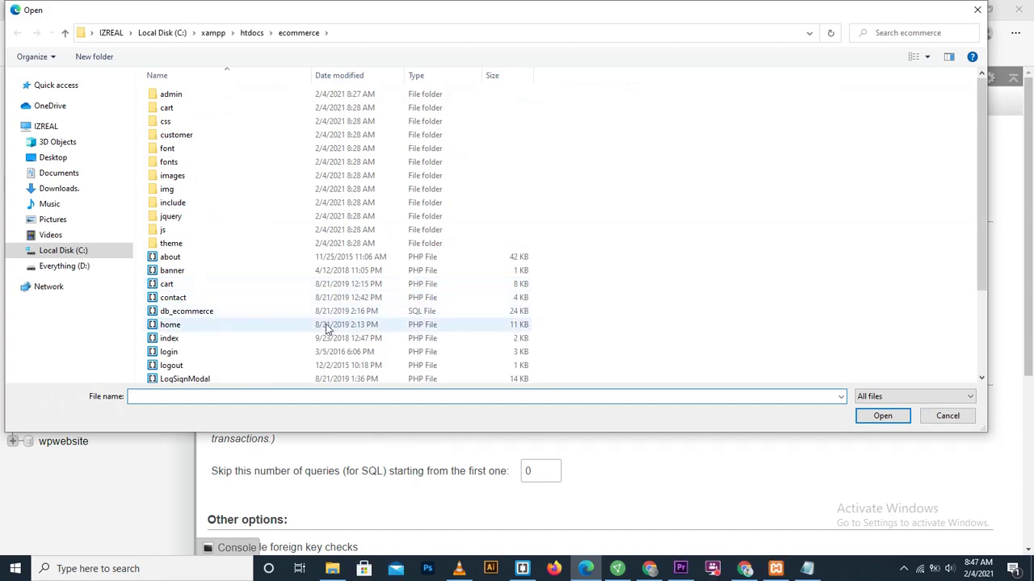
pyautogui.click(279, 313)
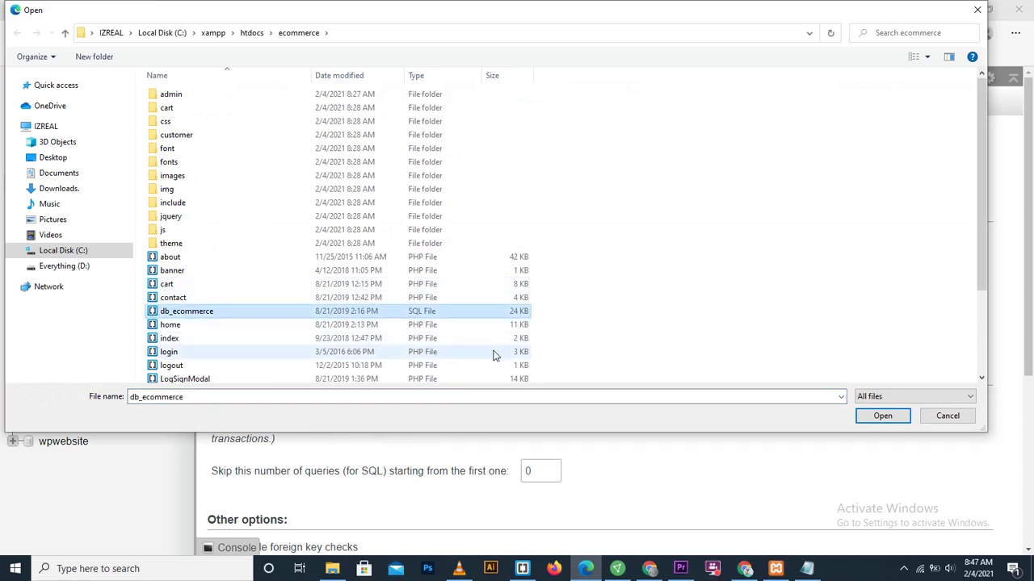
pyautogui.click(883, 417)
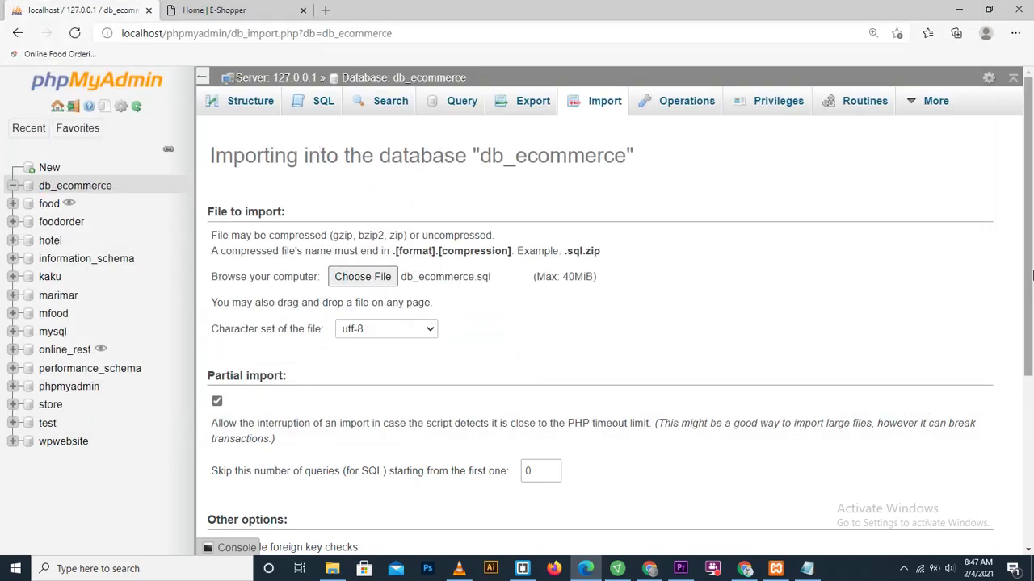
pyautogui.moveTo(1029, 281); pyautogui.dragTo(1031, 454)
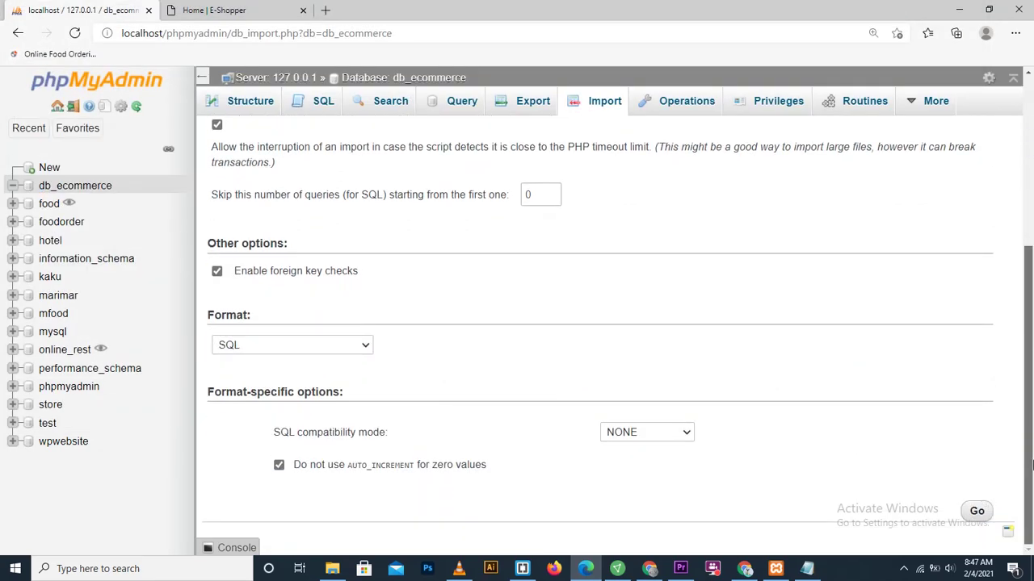
# Step: Run the import of db_ecommerce.sql, which completes with 65 queries executed
pyautogui.click(974, 512)
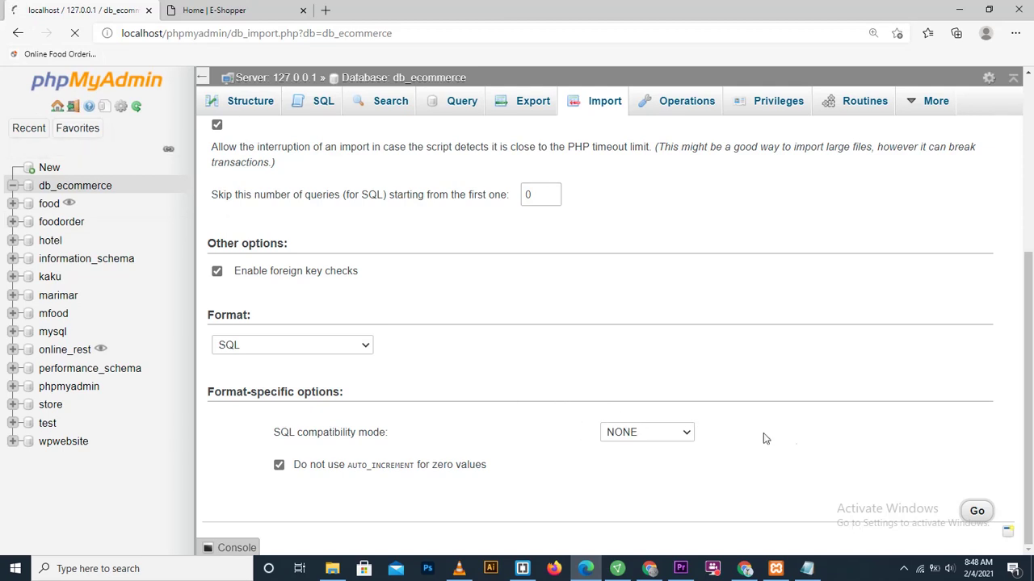
pyautogui.click(903, 572)
pyautogui.click(865, 545)
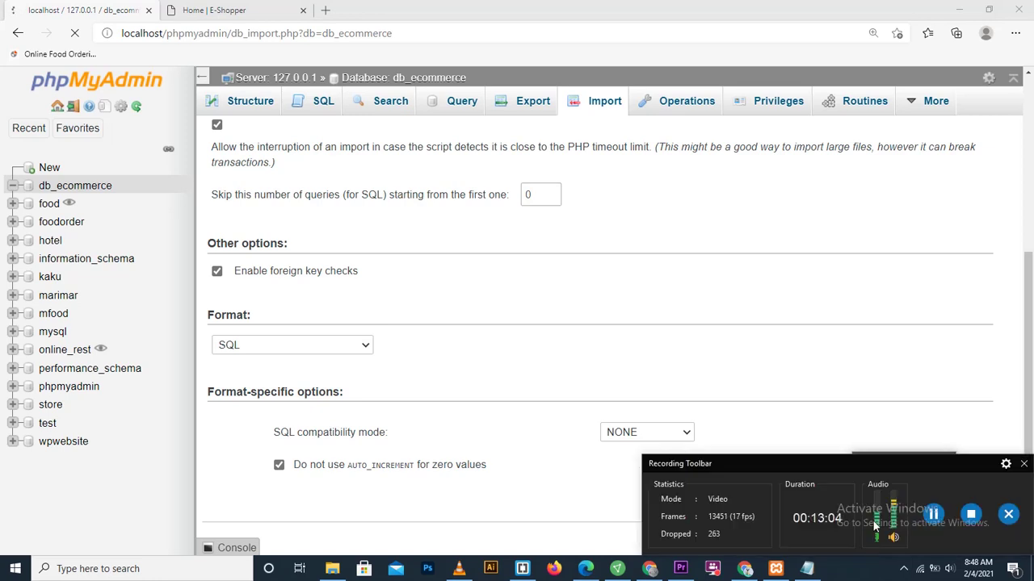
pyautogui.moveTo(861, 462); pyautogui.dragTo(875, 512)
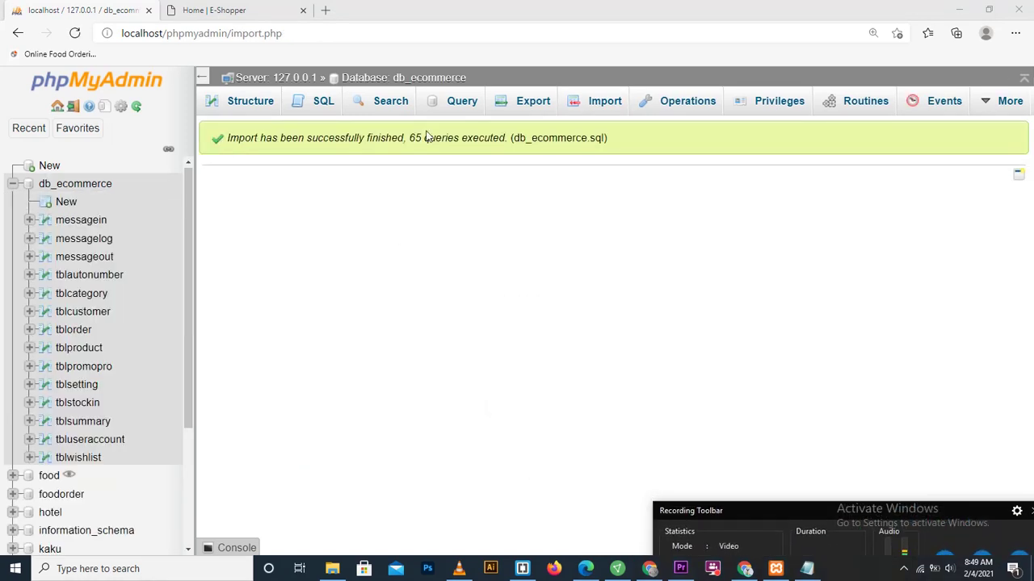
# Step: Select the import success message and go back to the Home | E-Shopper page
pyautogui.moveTo(621, 143); pyautogui.dragTo(212, 151)
pyautogui.click(247, 148)
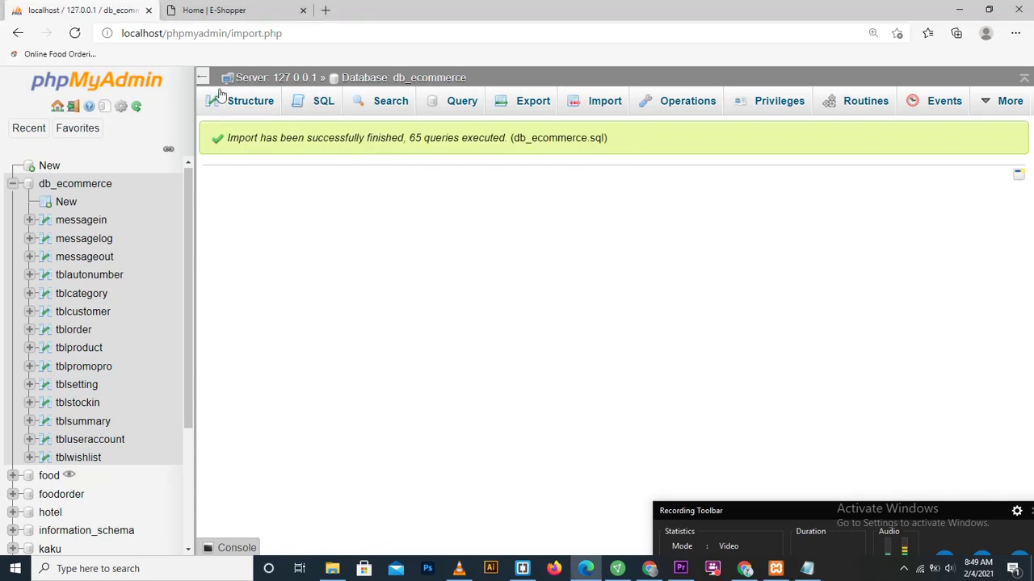
pyautogui.click(226, 12)
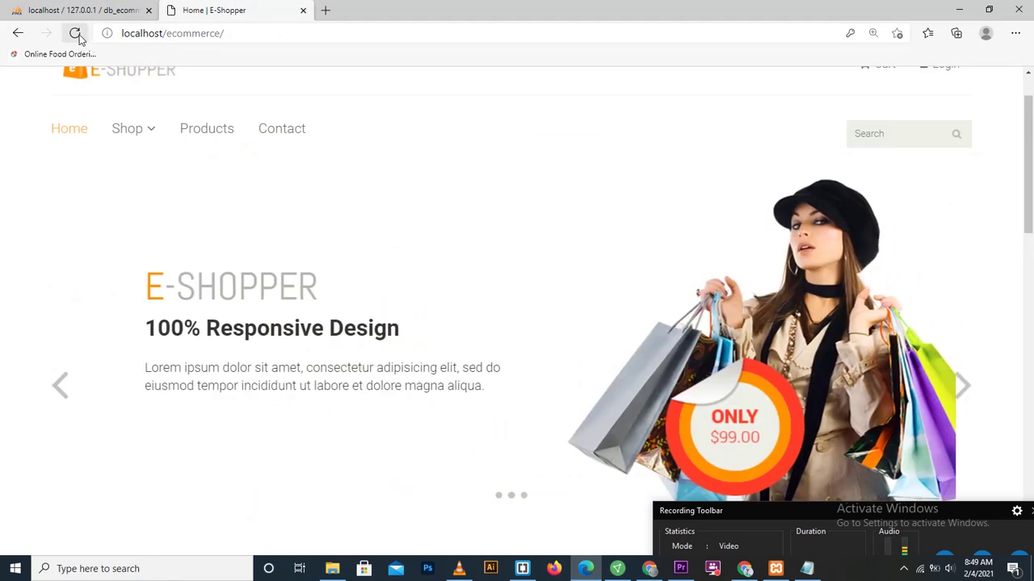
# Step: Reload the E-Shopper home page and browse the featured and recommended product listings
pyautogui.click(75, 33)
pyautogui.click(75, 33)
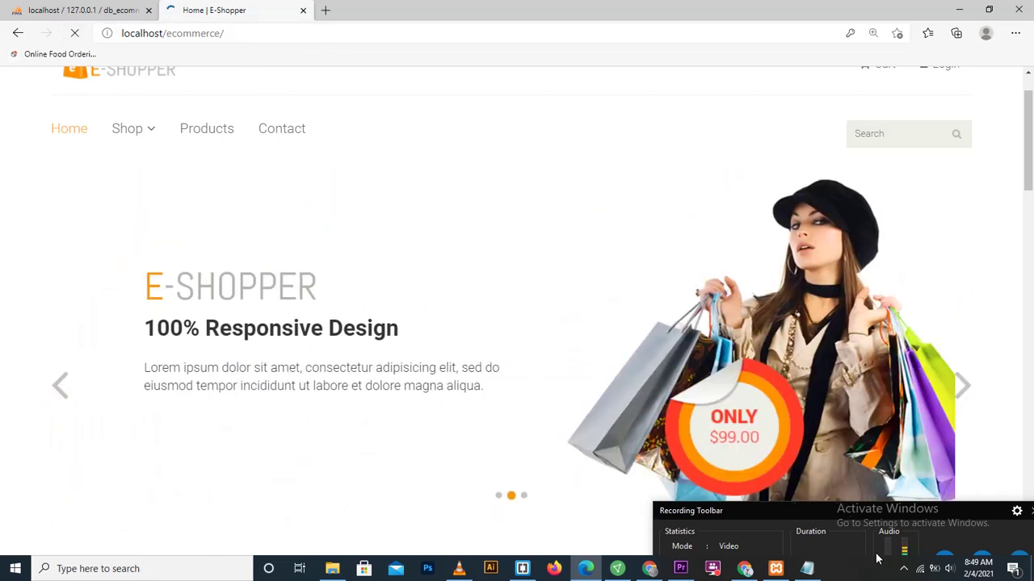
pyautogui.click(903, 569)
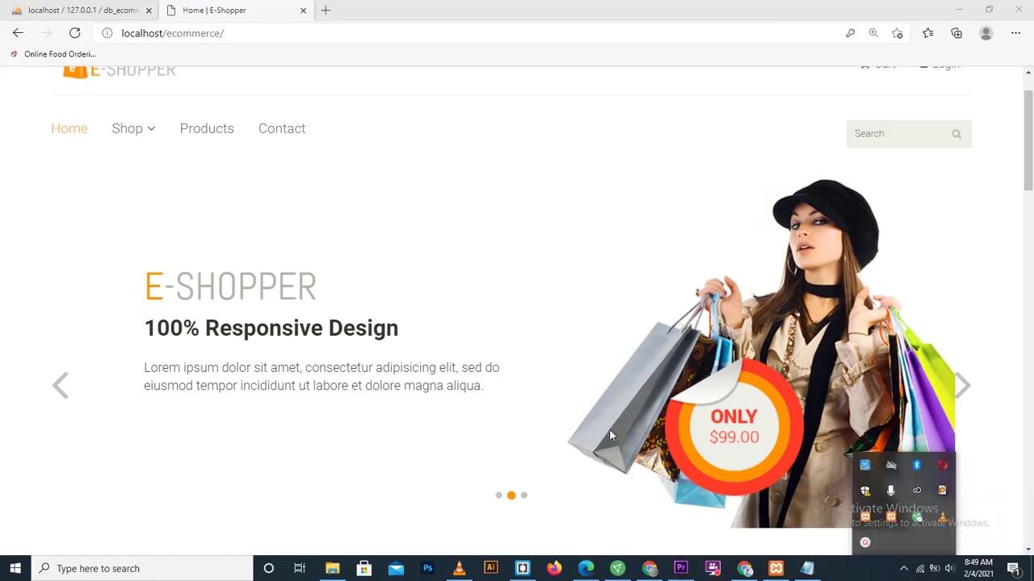
pyautogui.moveTo(1029, 169); pyautogui.dragTo(1030, 388)
pyautogui.click(969, 363)
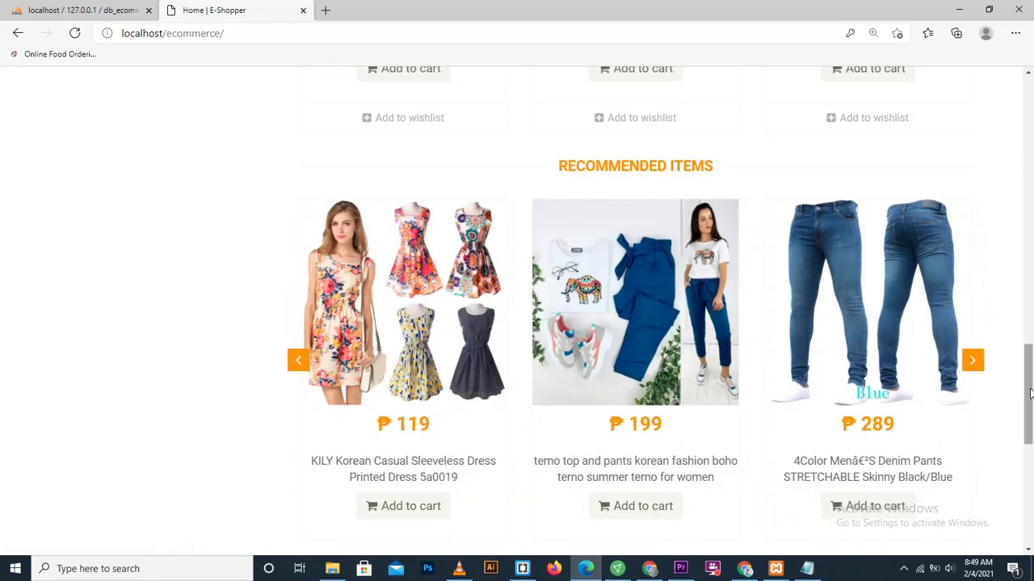
pyautogui.moveTo(1031, 385); pyautogui.dragTo(1031, 303)
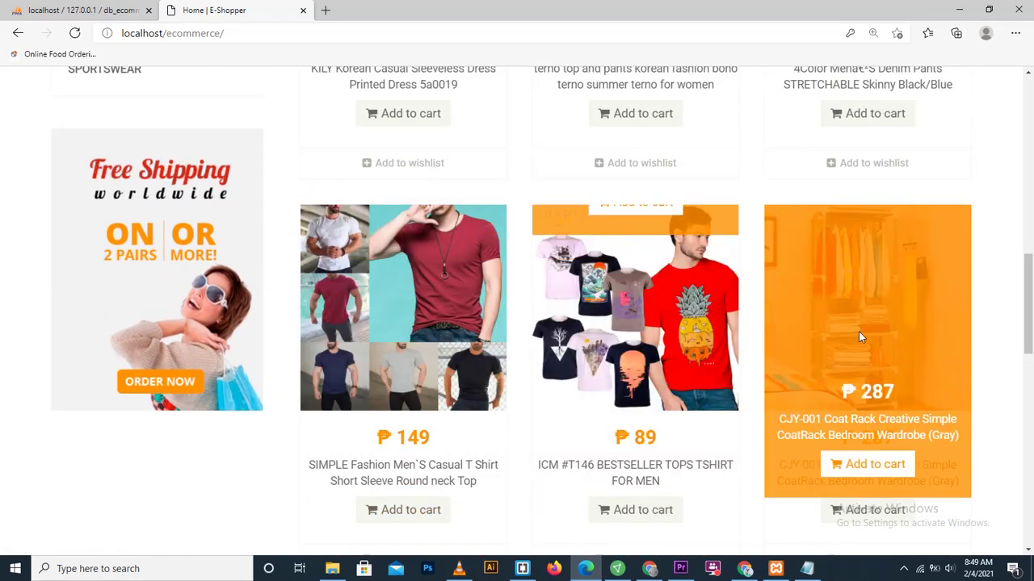
pyautogui.moveTo(1031, 330); pyautogui.dragTo(1031, 248)
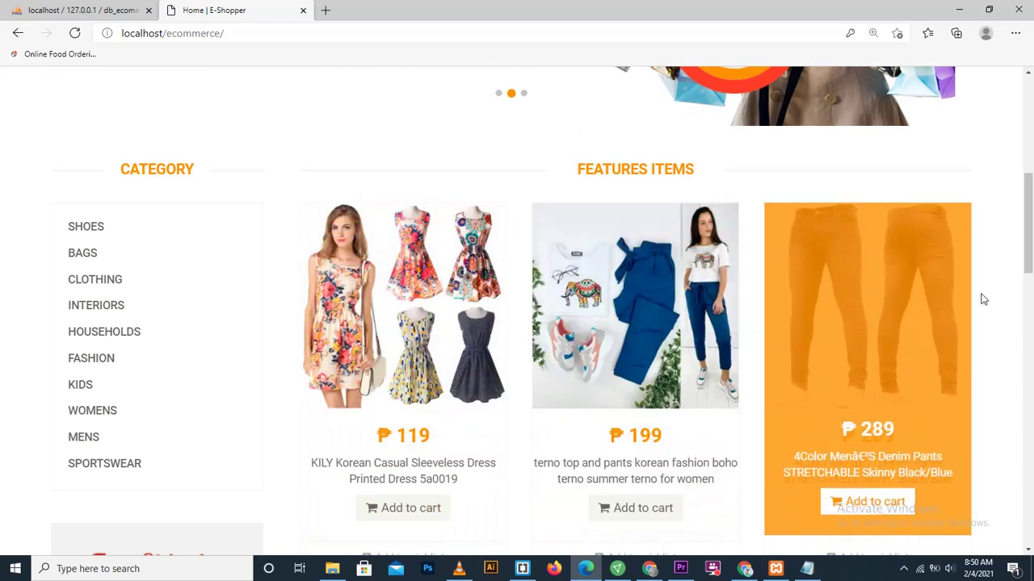
pyautogui.moveTo(1030, 266); pyautogui.dragTo(1030, 188)
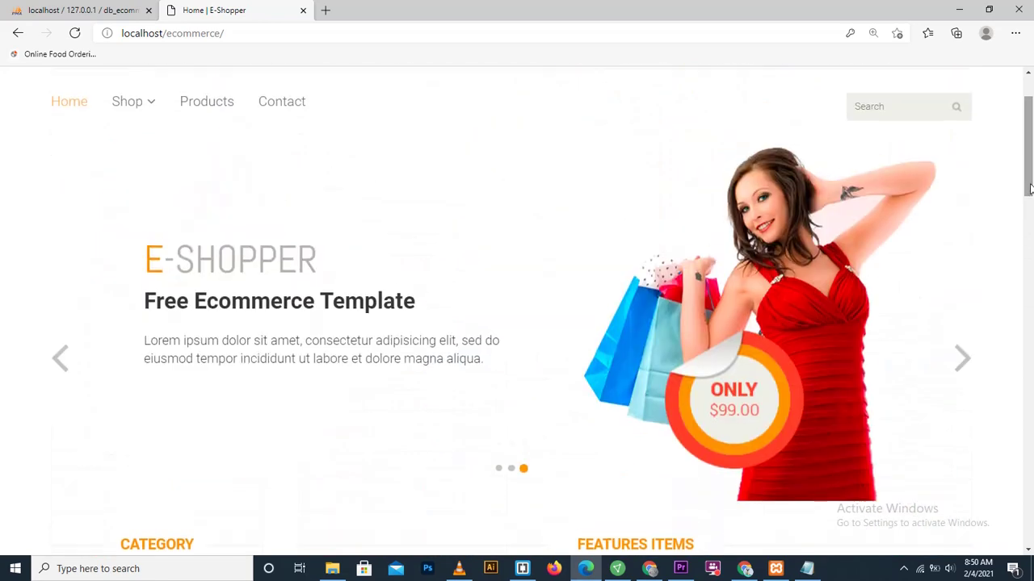
# Step: Advance the banner carousel through its next slides and return to the page top
pyautogui.click(959, 364)
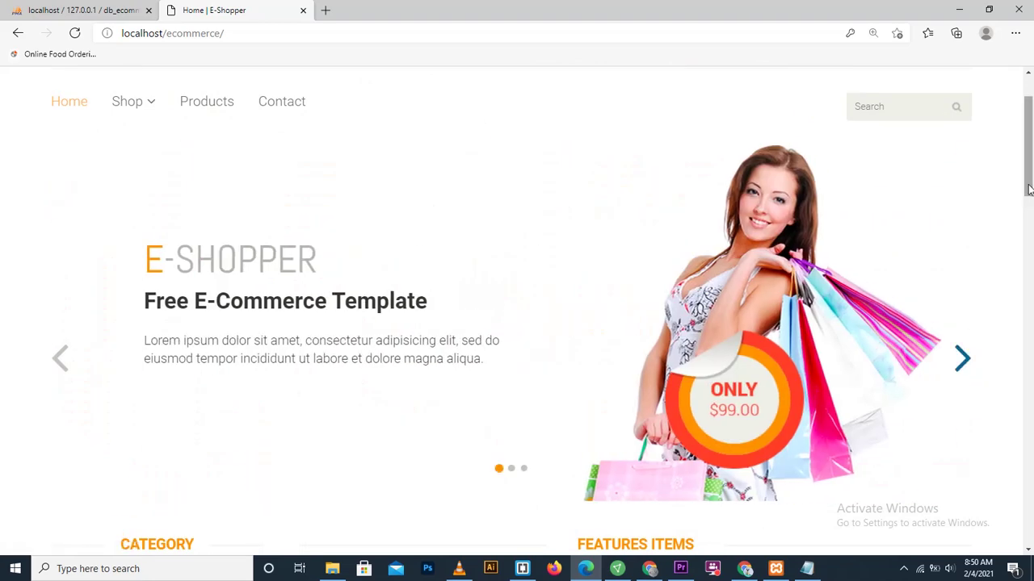
pyautogui.scroll(-1, 1009, 246)
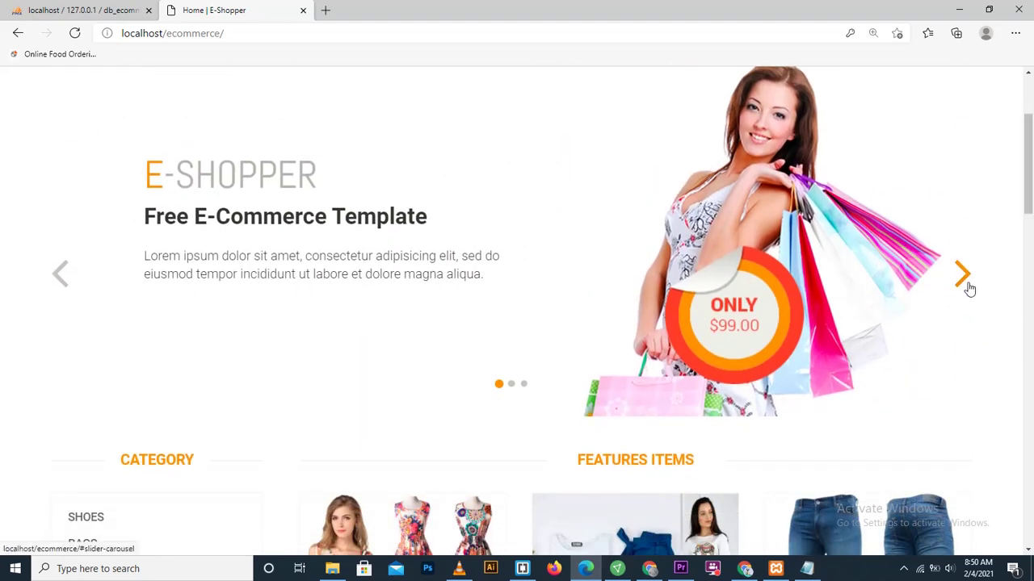
pyautogui.click(966, 286)
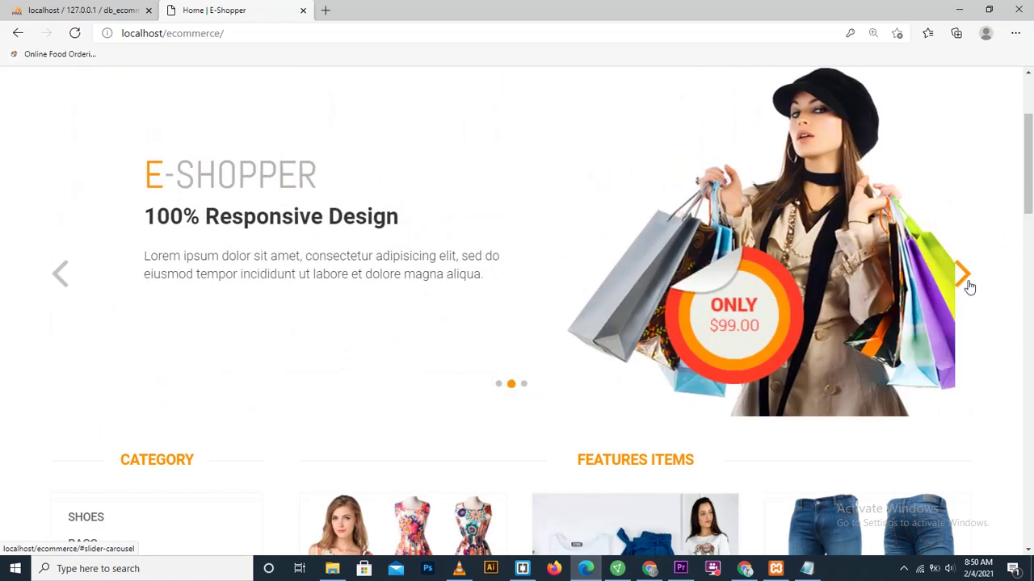
pyautogui.click(969, 285)
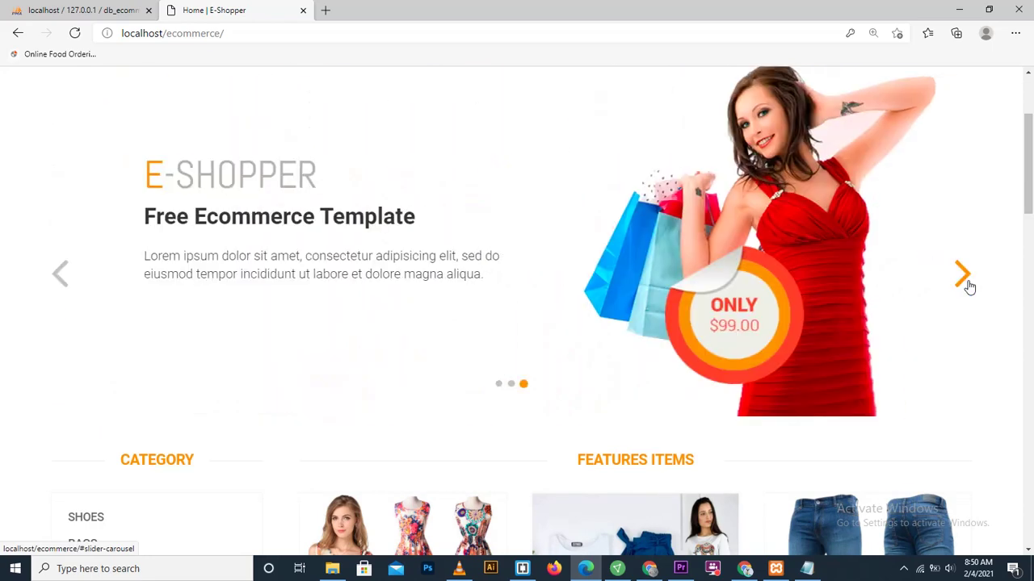
pyautogui.moveTo(1029, 206); pyautogui.dragTo(1021, 155)
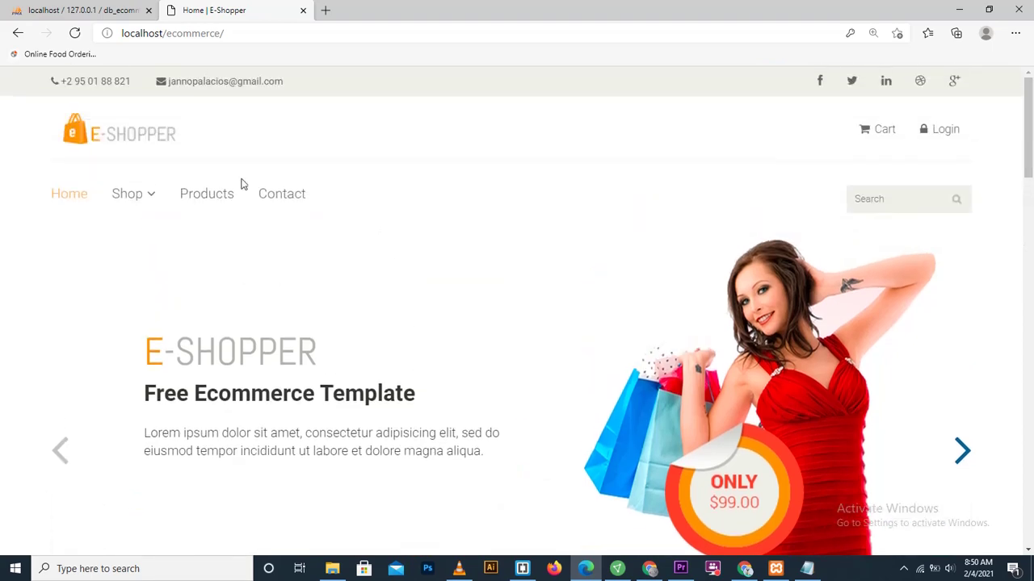
# Step: Open the full products listing and filter it to the BAGS, then CLOTHING categories
pyautogui.click(188, 199)
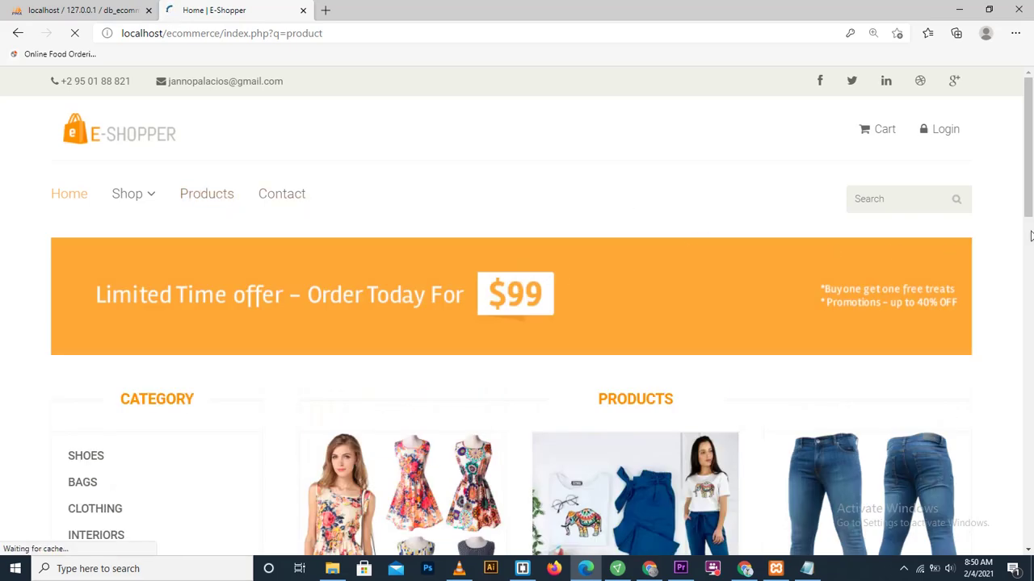
pyautogui.scroll(-3, 1031, 235)
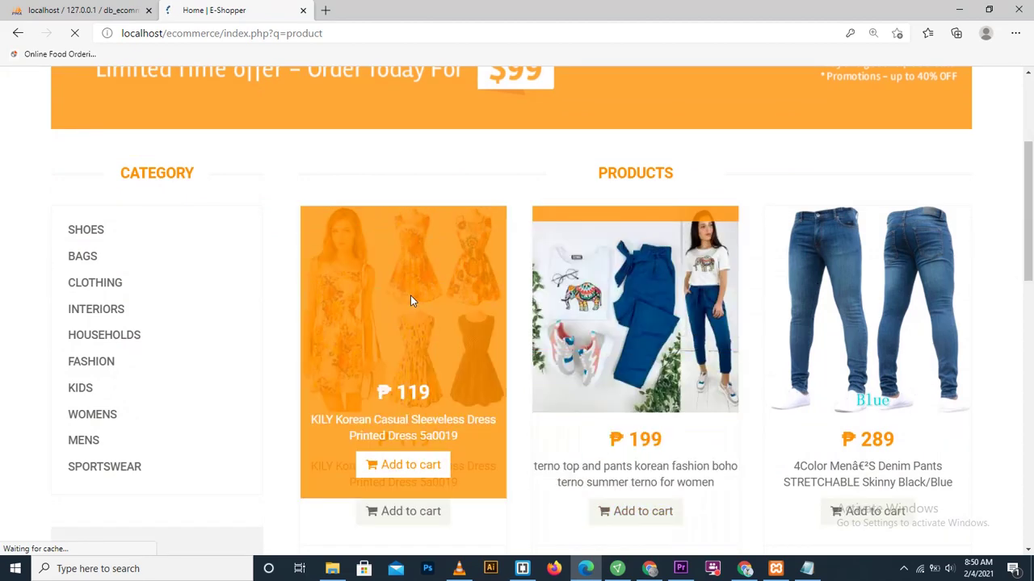
pyautogui.click(81, 264)
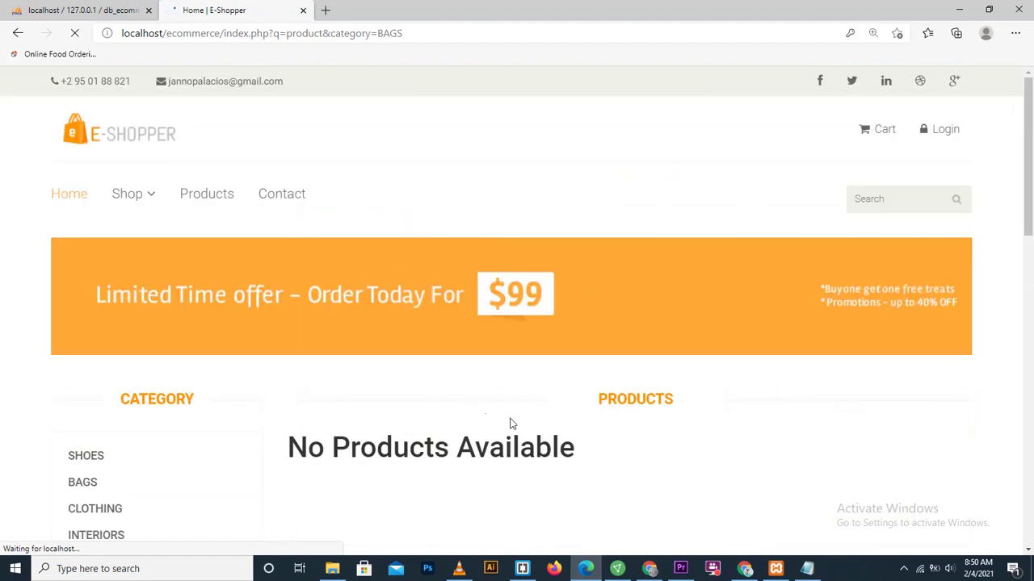
pyautogui.click(84, 511)
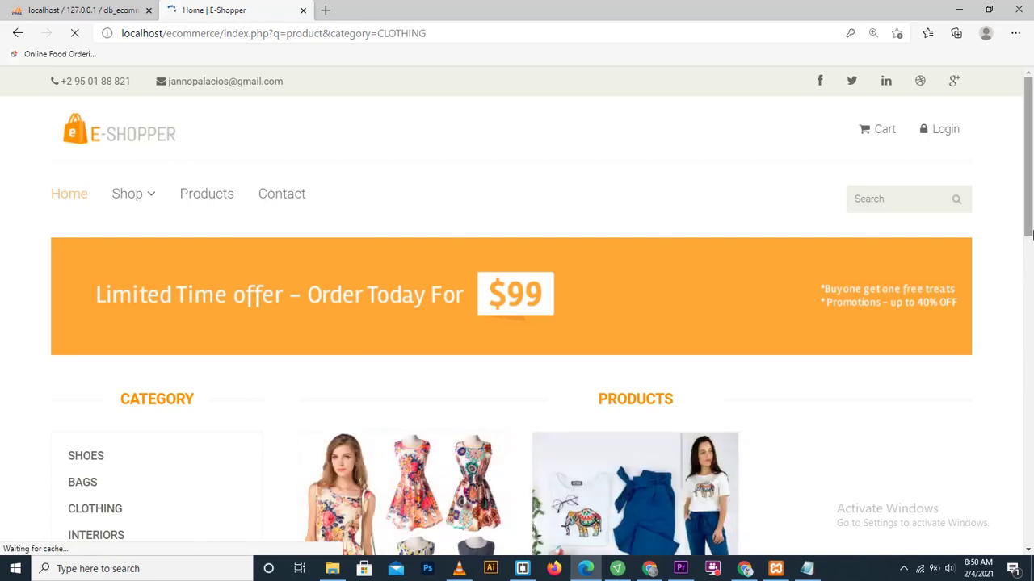
pyautogui.moveTo(1031, 233); pyautogui.dragTo(1024, 313)
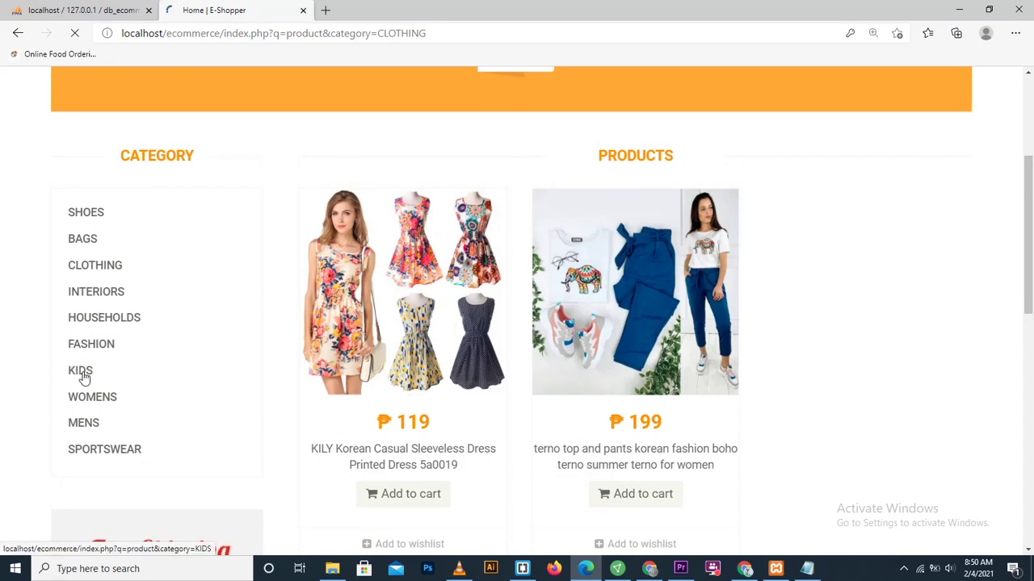
# Step: Filter to the KIDS category, which shows No Products Available
pyautogui.click(84, 378)
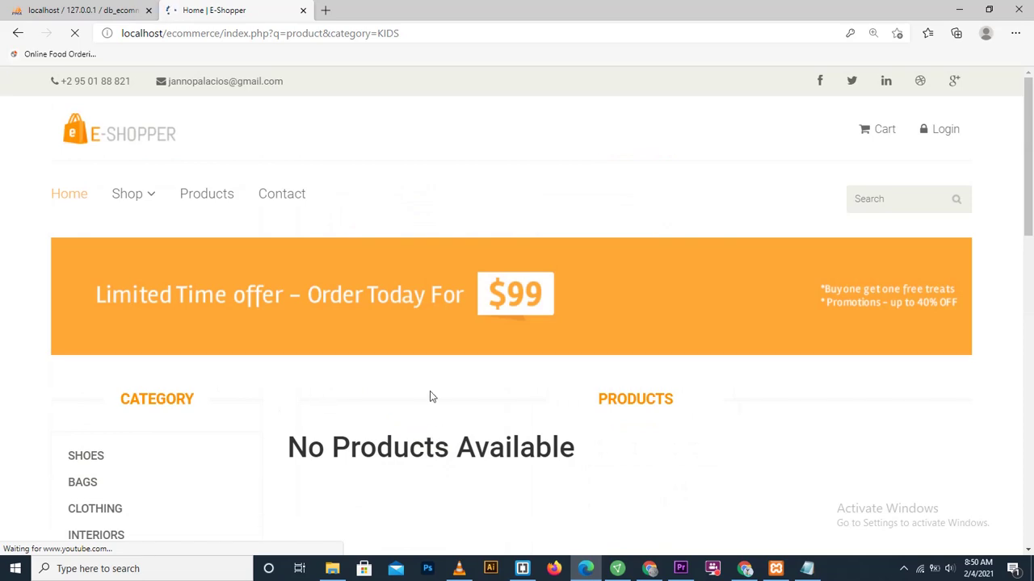
pyautogui.moveTo(1030, 219); pyautogui.dragTo(1030, 261)
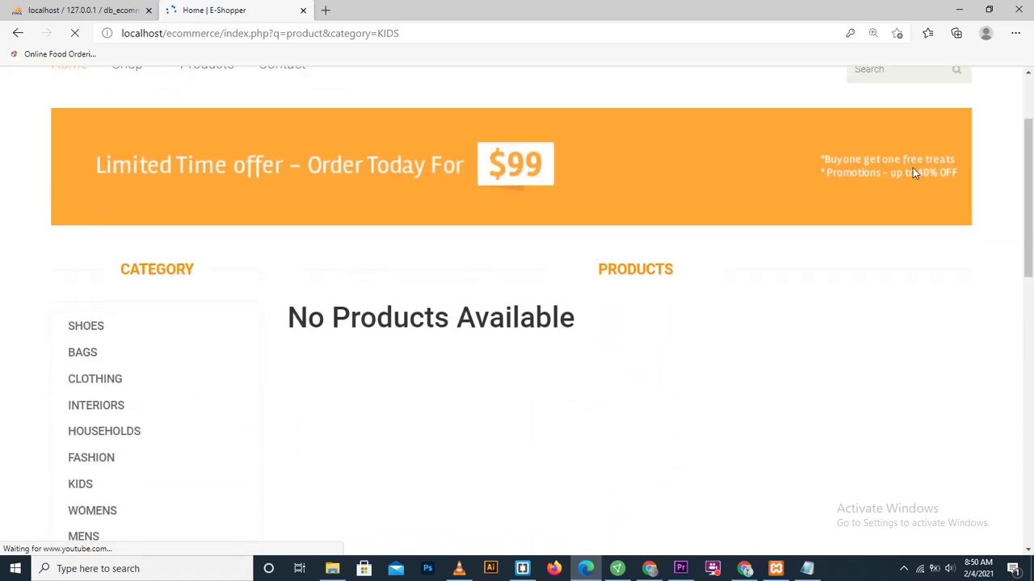
pyautogui.moveTo(1024, 210); pyautogui.dragTo(1030, 443)
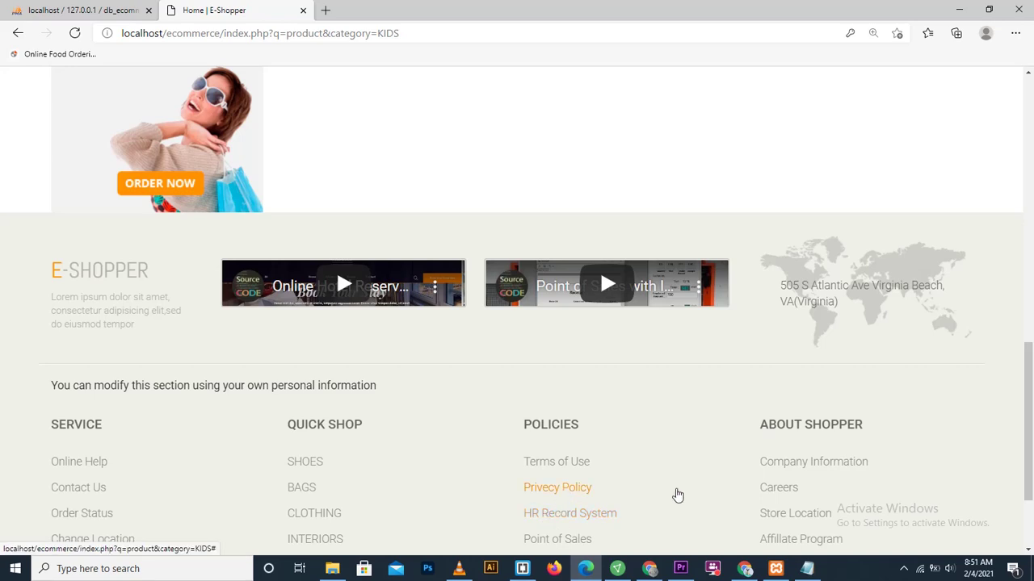
pyautogui.click(773, 491)
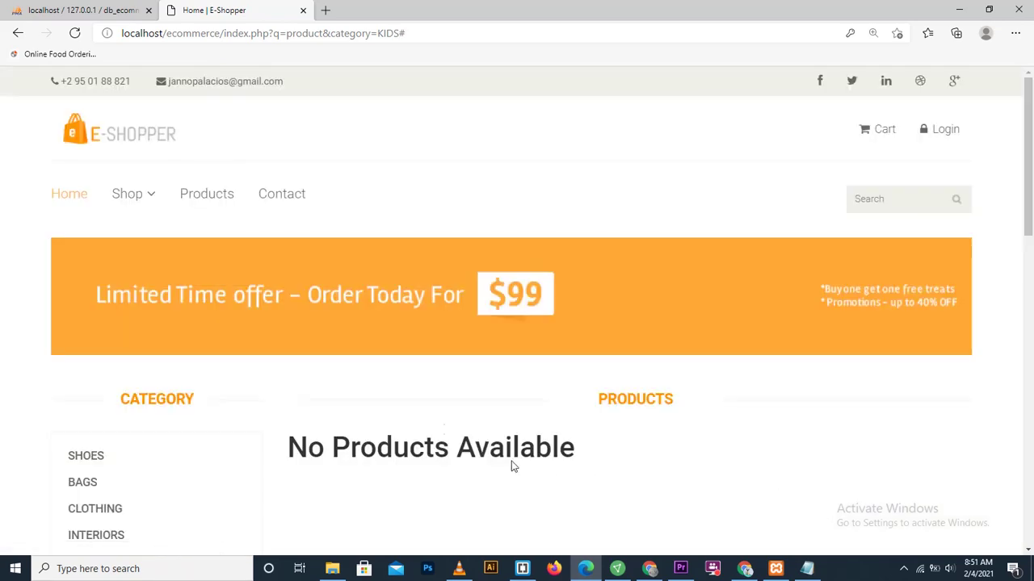
# Step: Open the Contact Us page, dismiss the Google Maps loading error and scroll through it
pyautogui.click(281, 194)
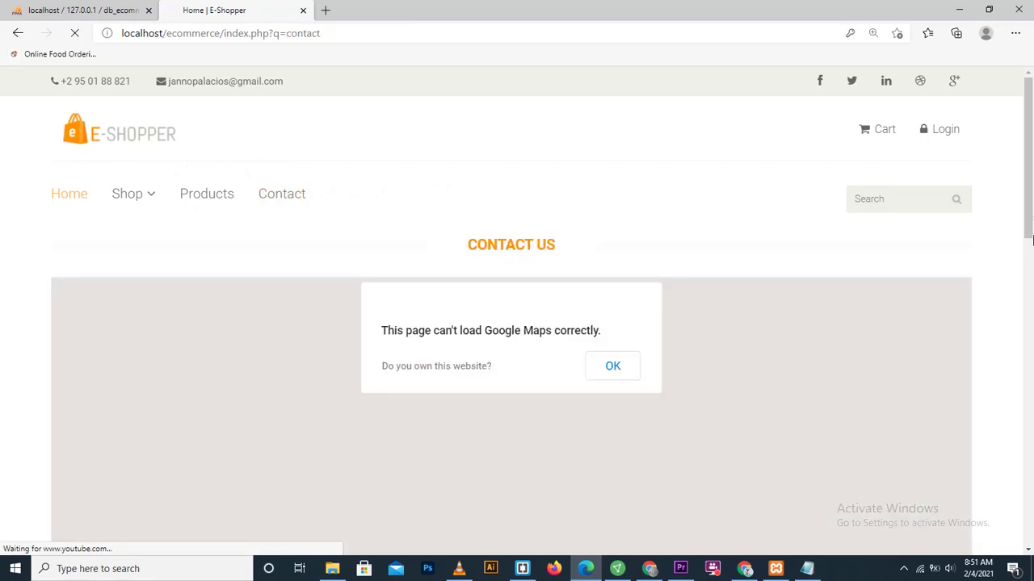
pyautogui.moveTo(1024, 216); pyautogui.dragTo(1024, 348)
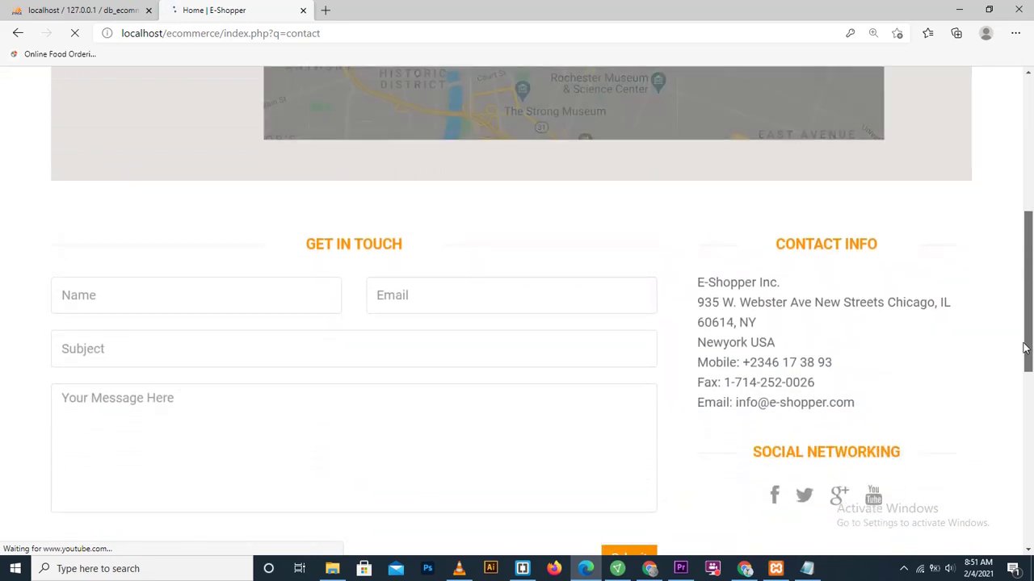
pyautogui.moveTo(1024, 347); pyautogui.dragTo(1029, 248)
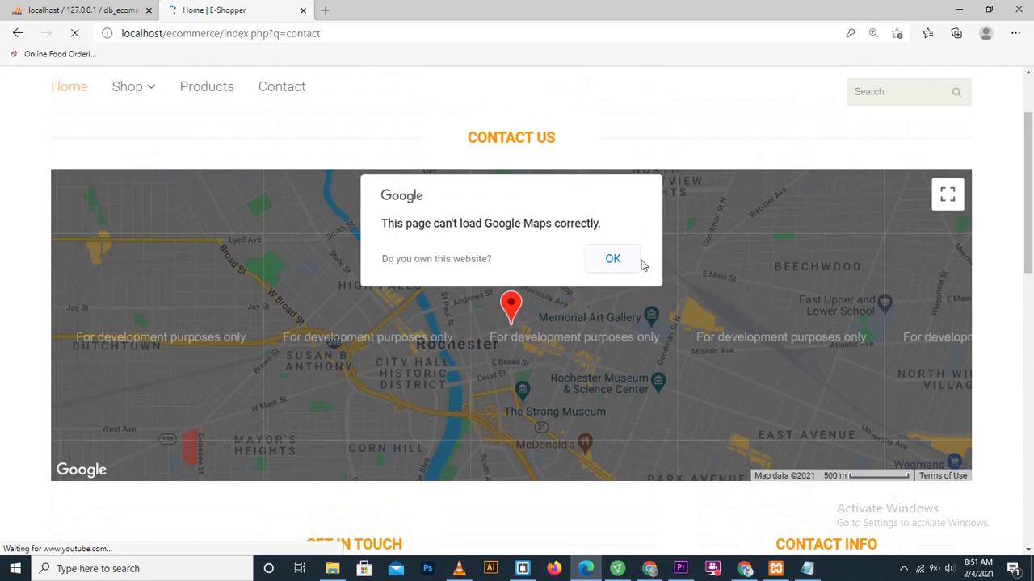
pyautogui.click(613, 258)
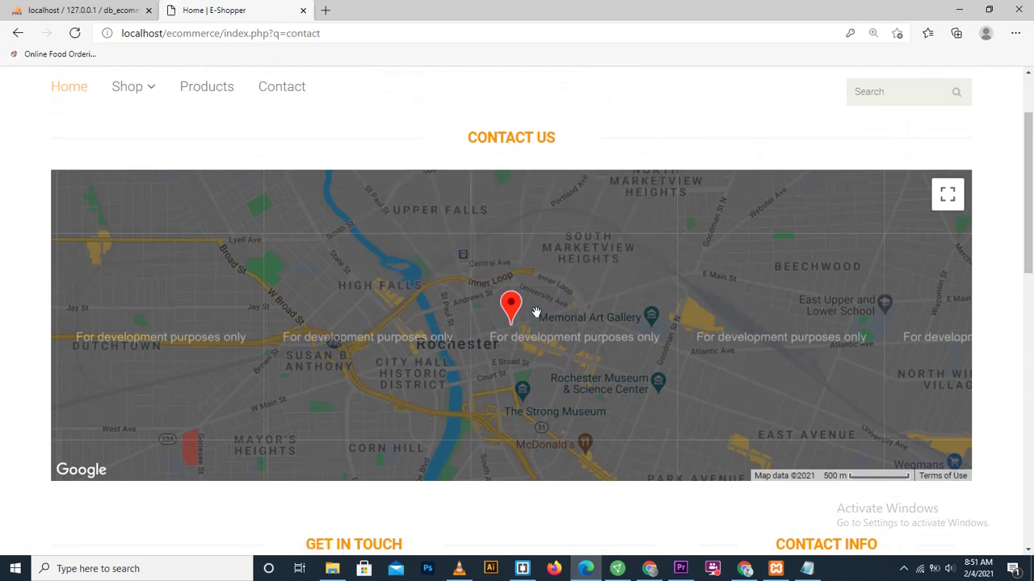
pyautogui.moveTo(1026, 266); pyautogui.dragTo(1031, 134)
# Step: Add the sleeveless dress and the coat rack from the Clothing category to the cart
pyautogui.moveTo(145, 200)
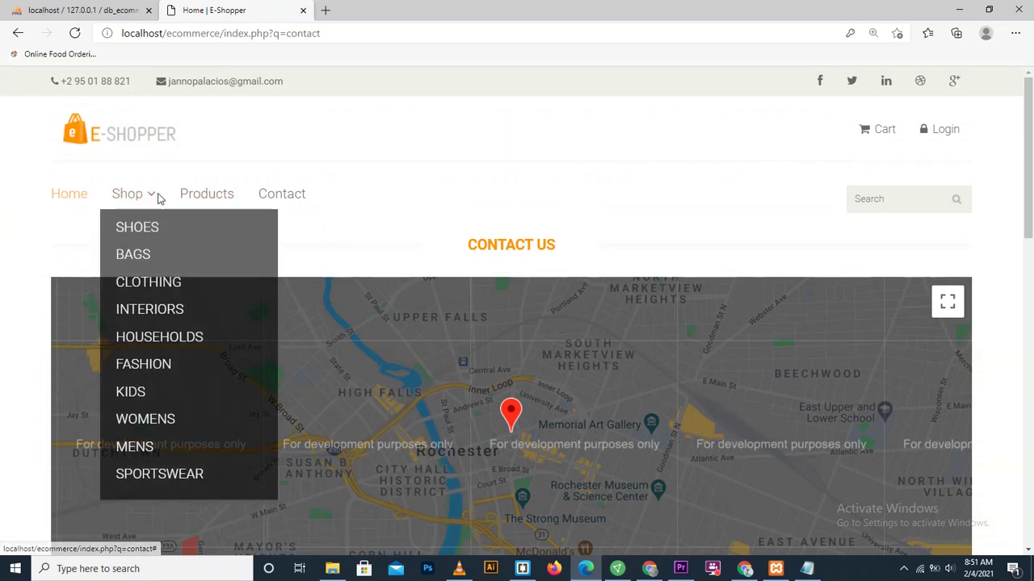
pyautogui.click(131, 282)
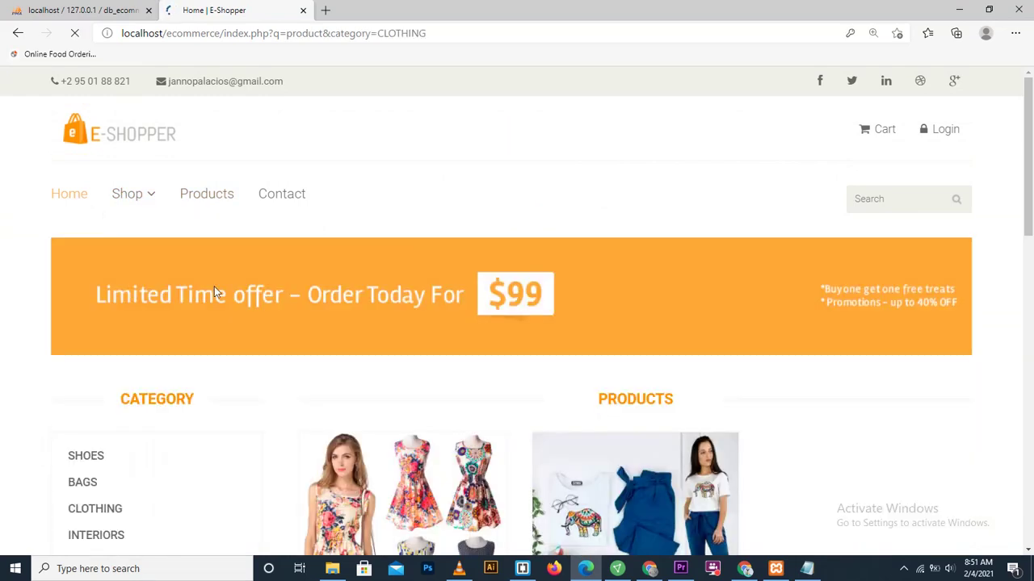
pyautogui.scroll(-5, 1020, 174)
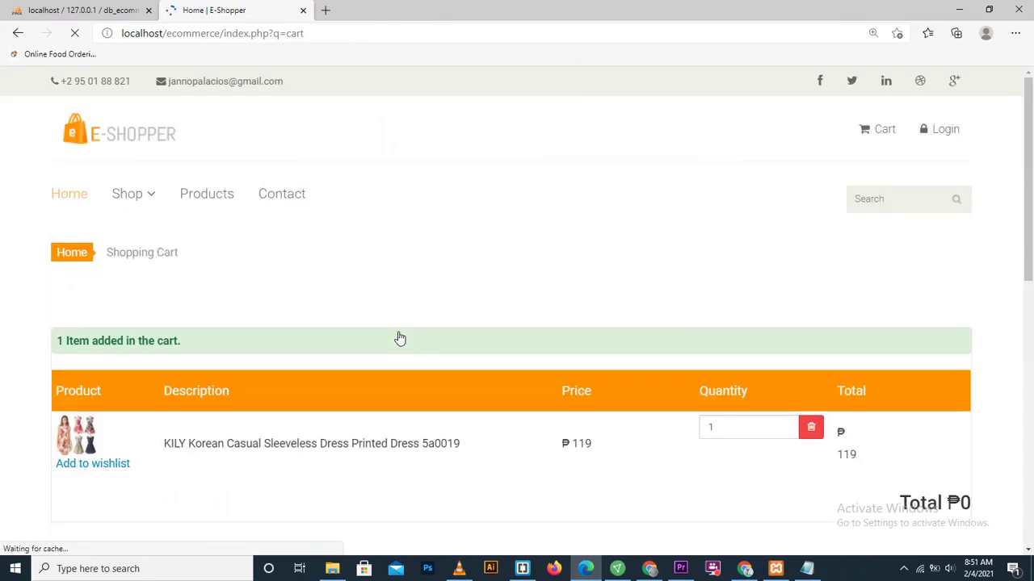
pyautogui.moveTo(1026, 262); pyautogui.dragTo(1029, 389)
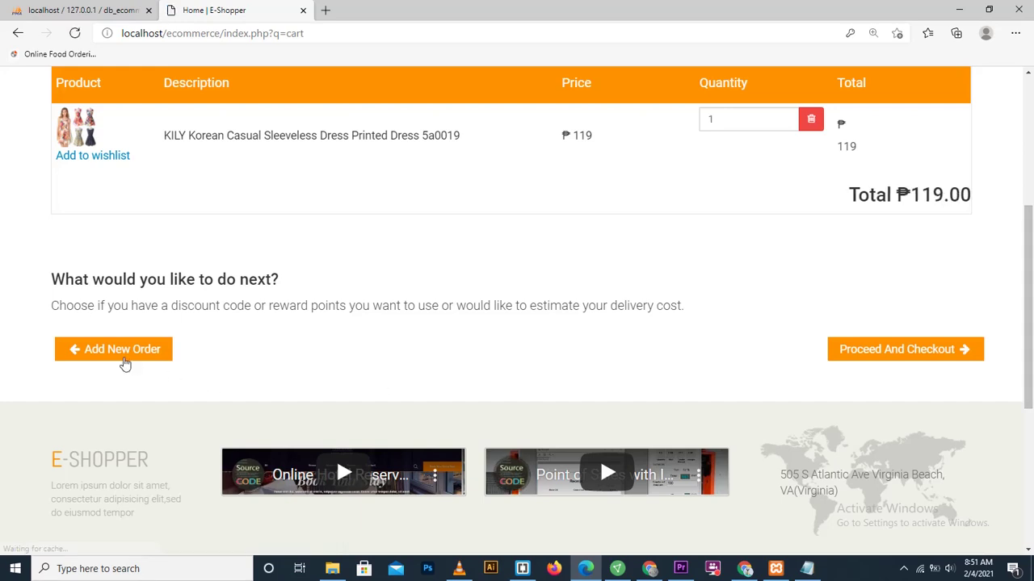
pyautogui.click(95, 357)
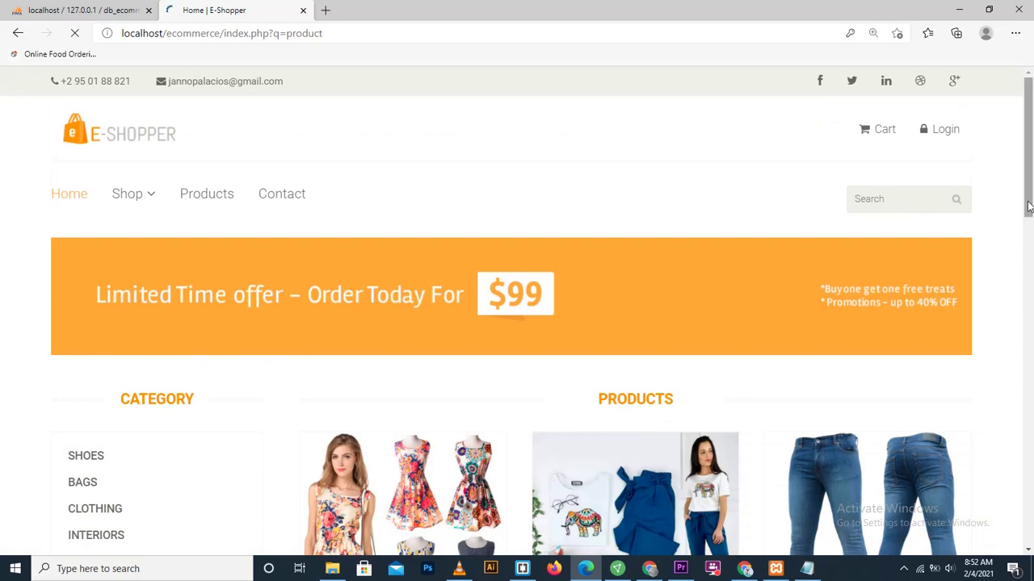
pyautogui.scroll(-4, 1030, 274)
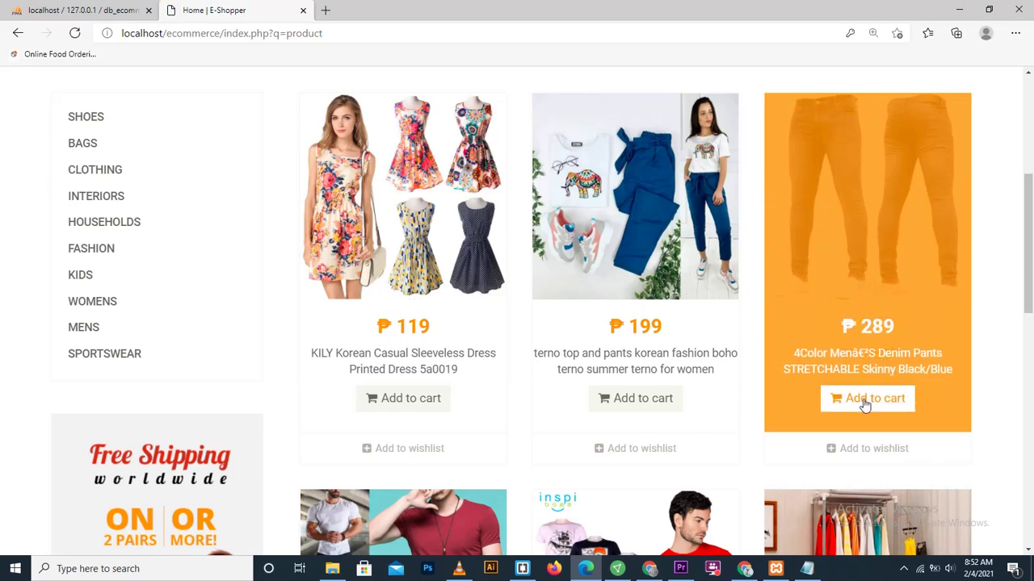
pyautogui.scroll(-4, 990, 296)
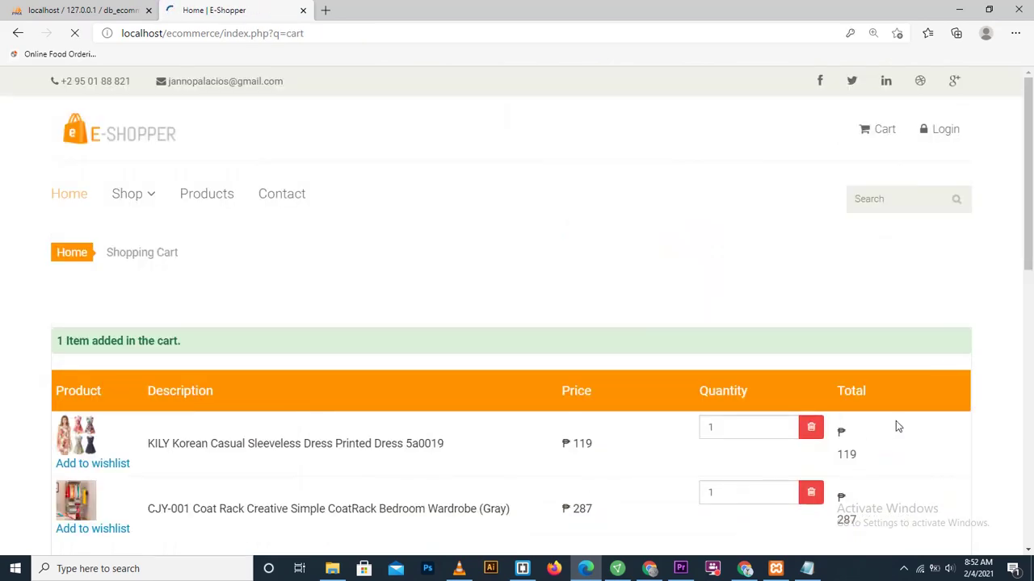
pyautogui.moveTo(1021, 232); pyautogui.dragTo(1019, 312)
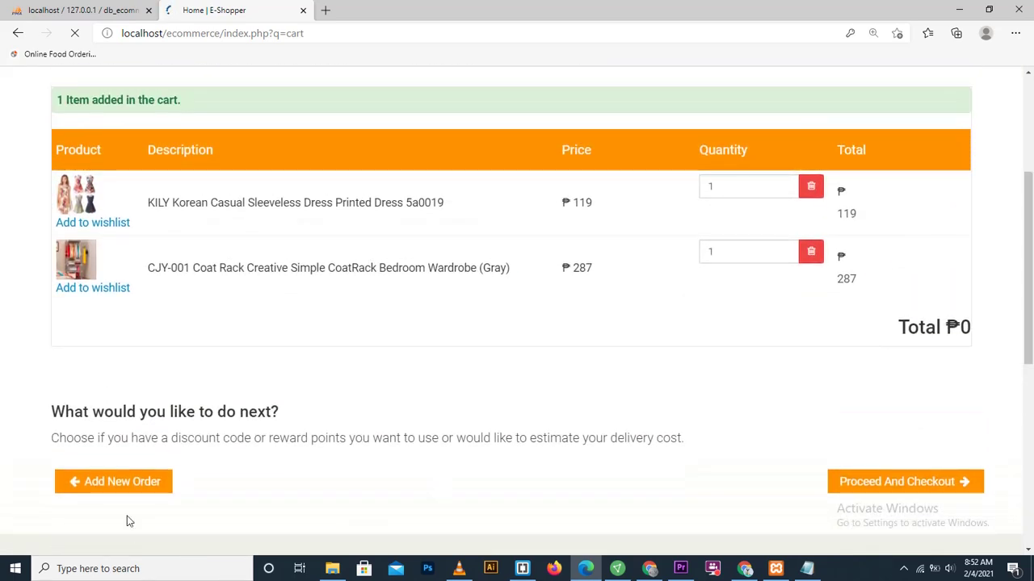
# Step: Add the terno top-and-pants set (₱199) to the shopping cart
pyautogui.click(113, 483)
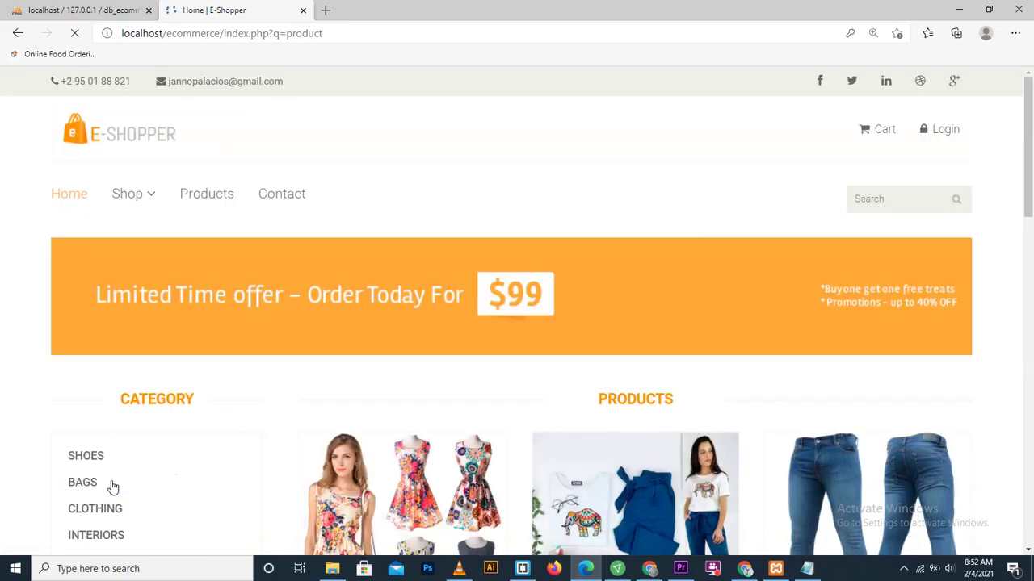
pyautogui.moveTo(1028, 223); pyautogui.dragTo(987, 298)
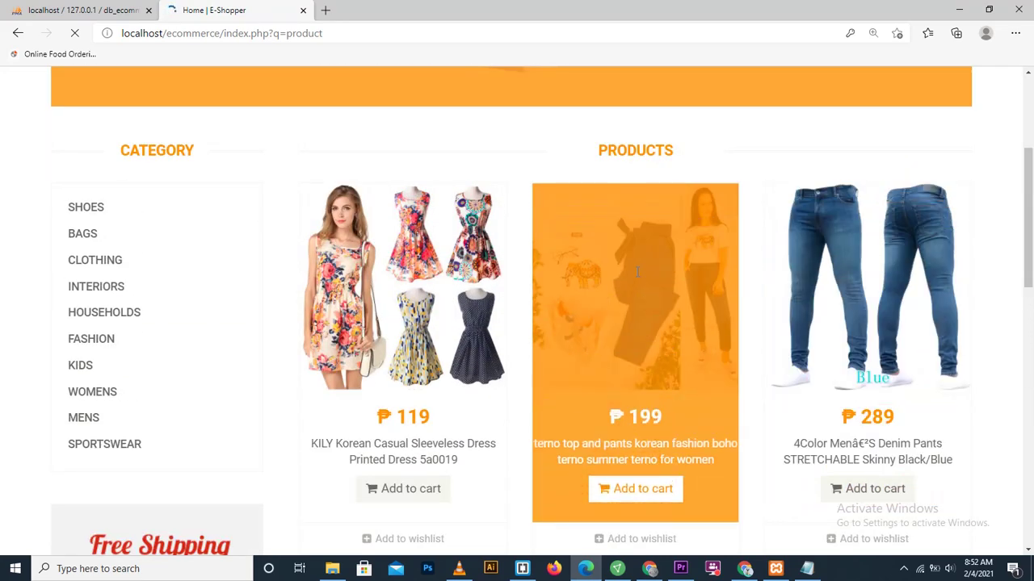
pyautogui.click(629, 494)
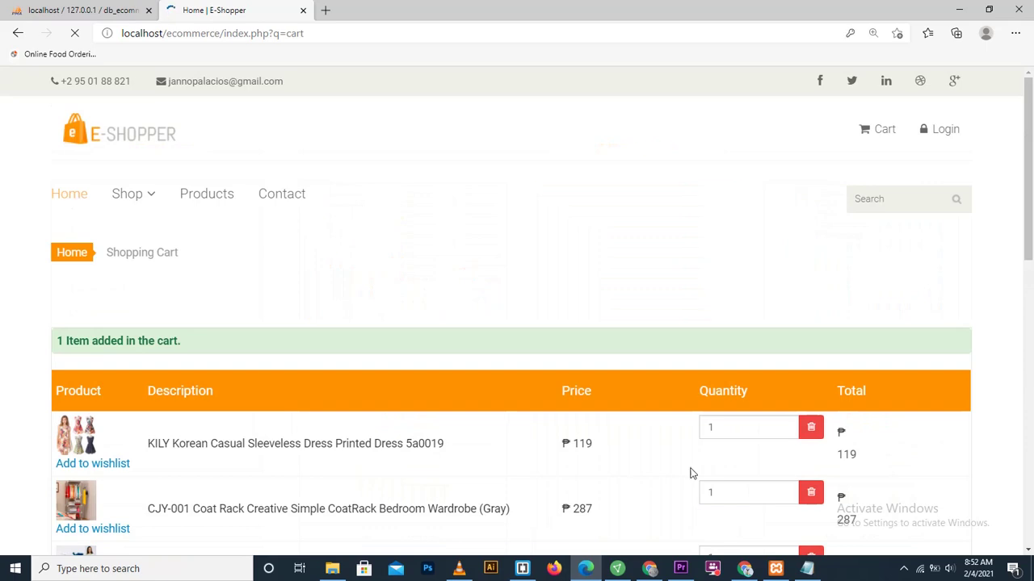
pyautogui.moveTo(1022, 255); pyautogui.dragTo(905, 307)
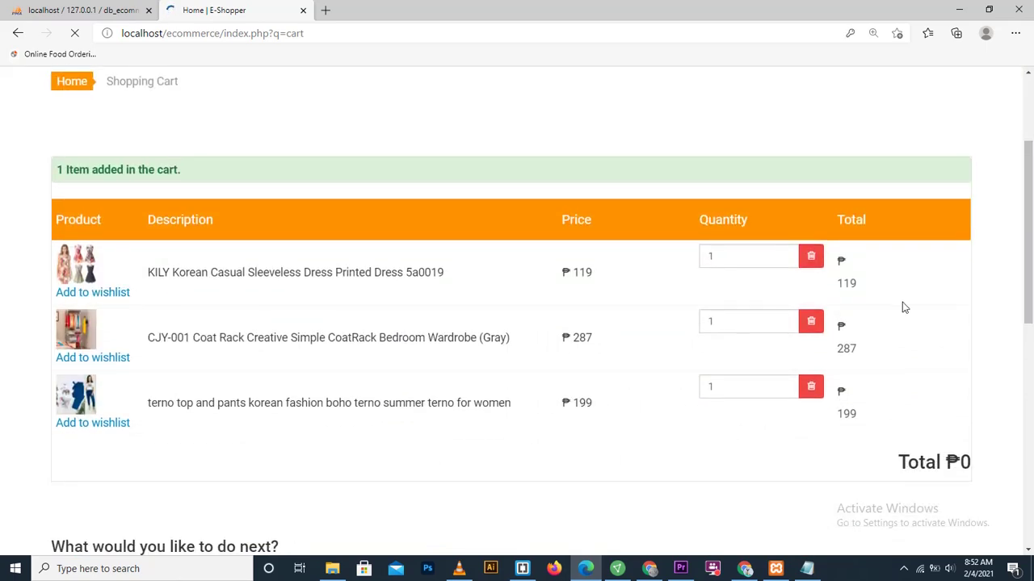
# Step: Set coat rack quantity to 3 and terno set to 2 (₱1378.00), then proceed to checkout
pyautogui.click(785, 321)
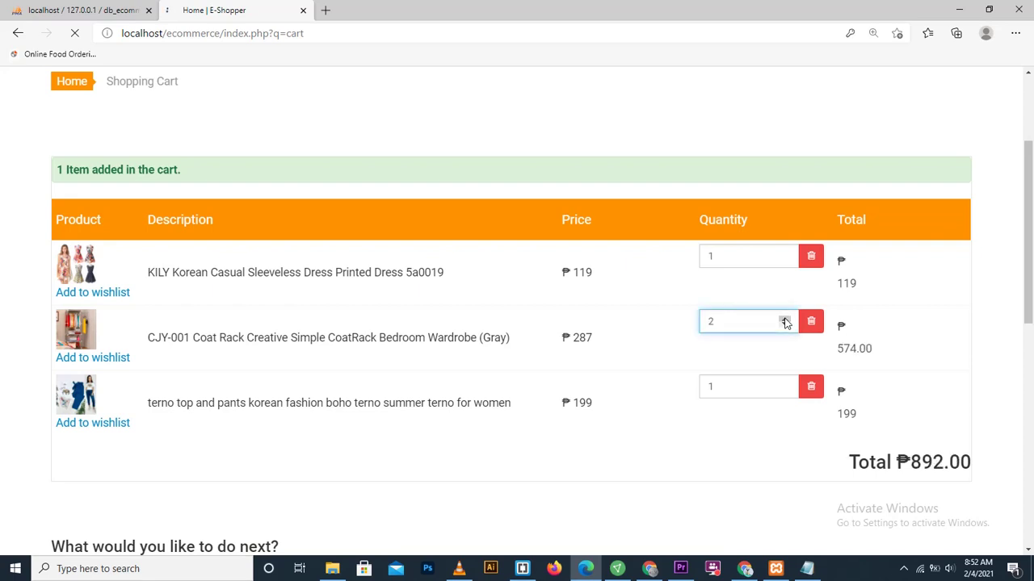
pyautogui.click(785, 320)
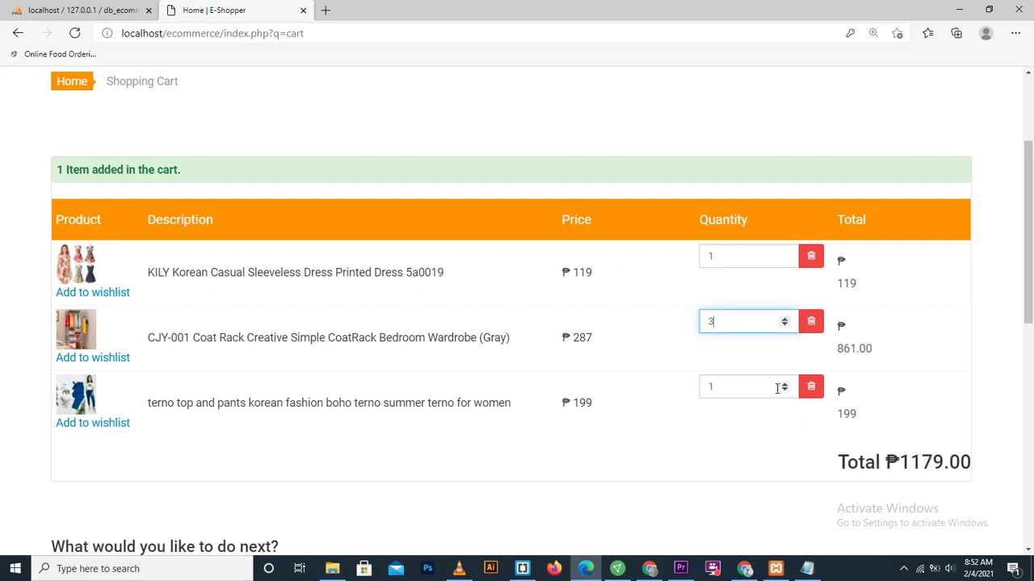
pyautogui.click(784, 385)
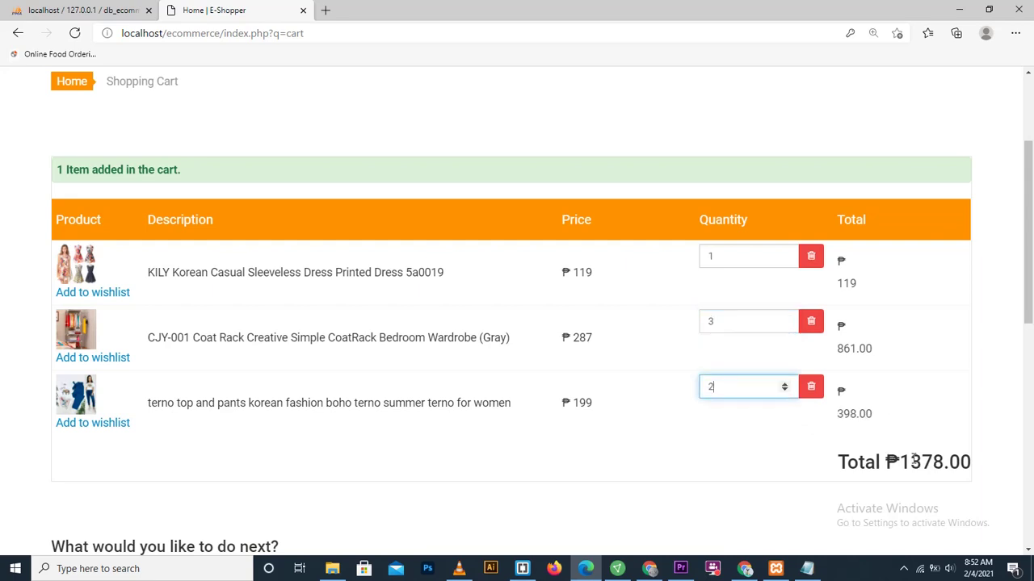
pyautogui.scroll(-2, 985, 380)
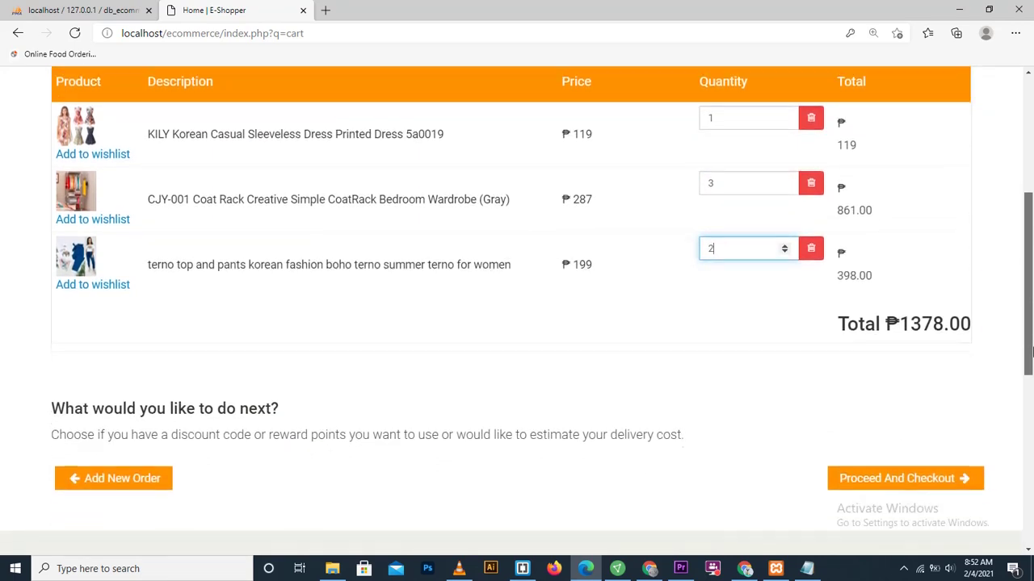
pyautogui.click(914, 466)
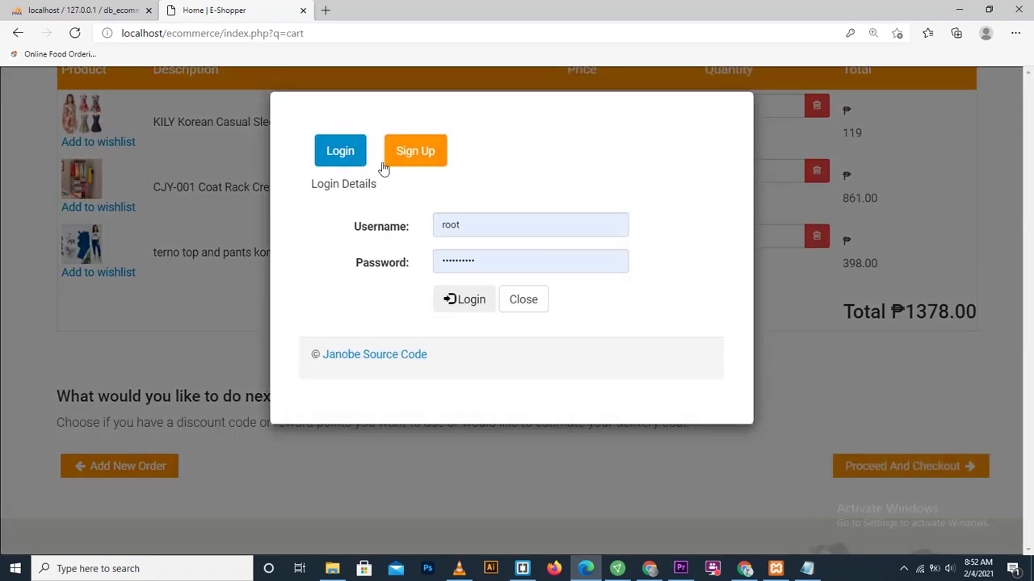
# Step: On the sign-up form, enter the customer's first name, last name, city and username
pyautogui.click(406, 158)
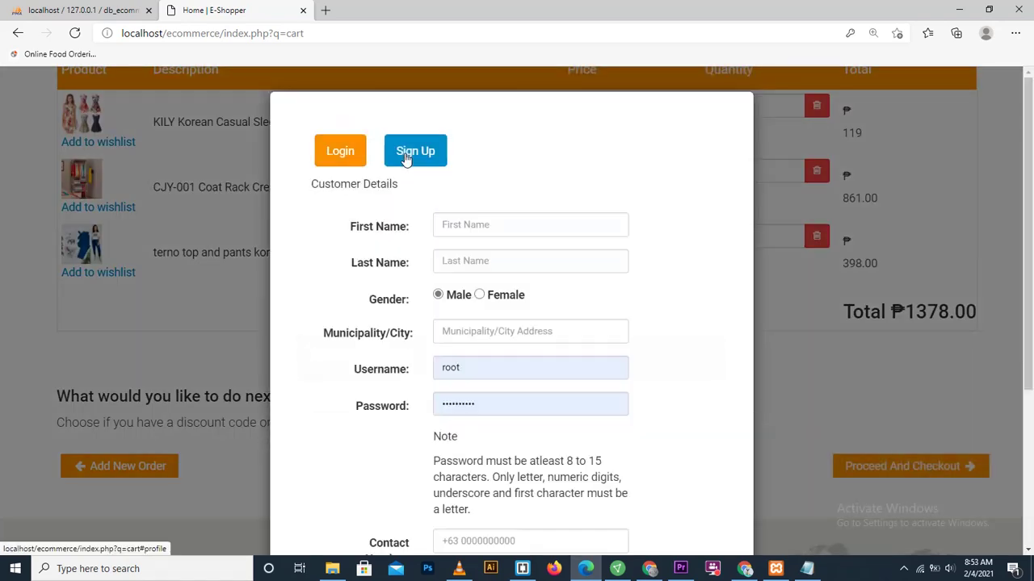
pyautogui.click(449, 228)
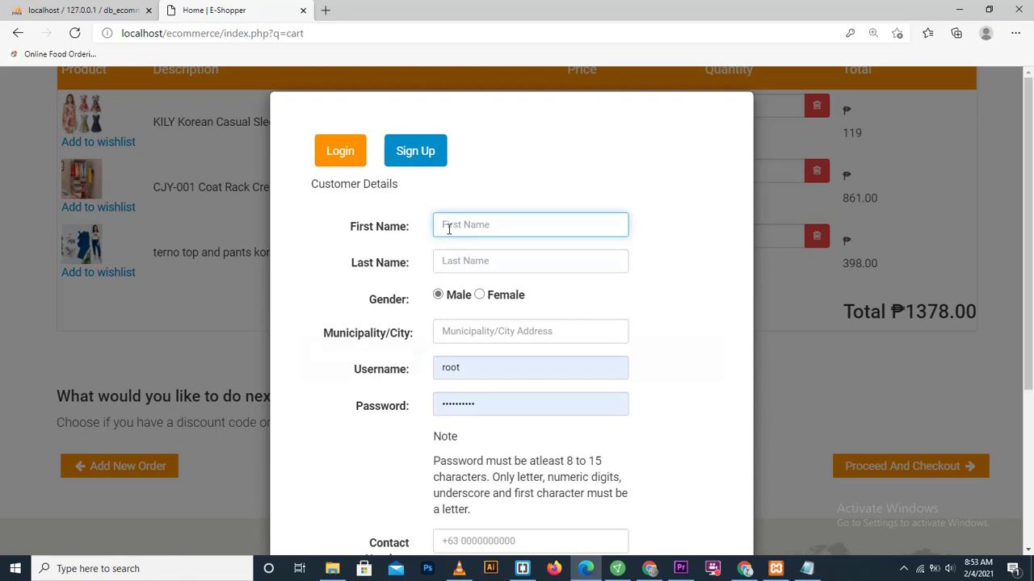
pyautogui.write('isra')
pyautogui.click(472, 261)
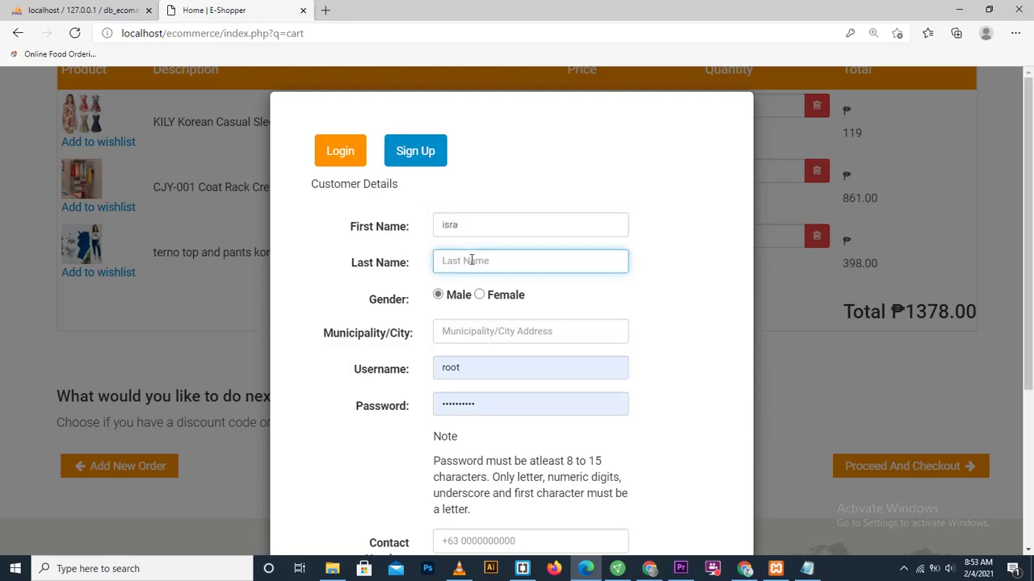
pyautogui.write('examples')
pyautogui.click(473, 333)
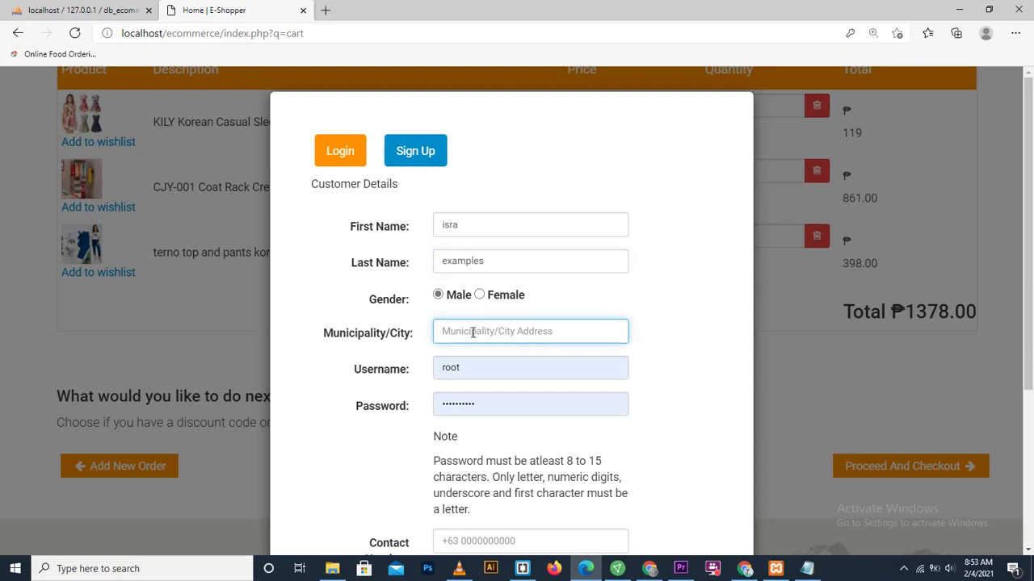
pyautogui.write('t')
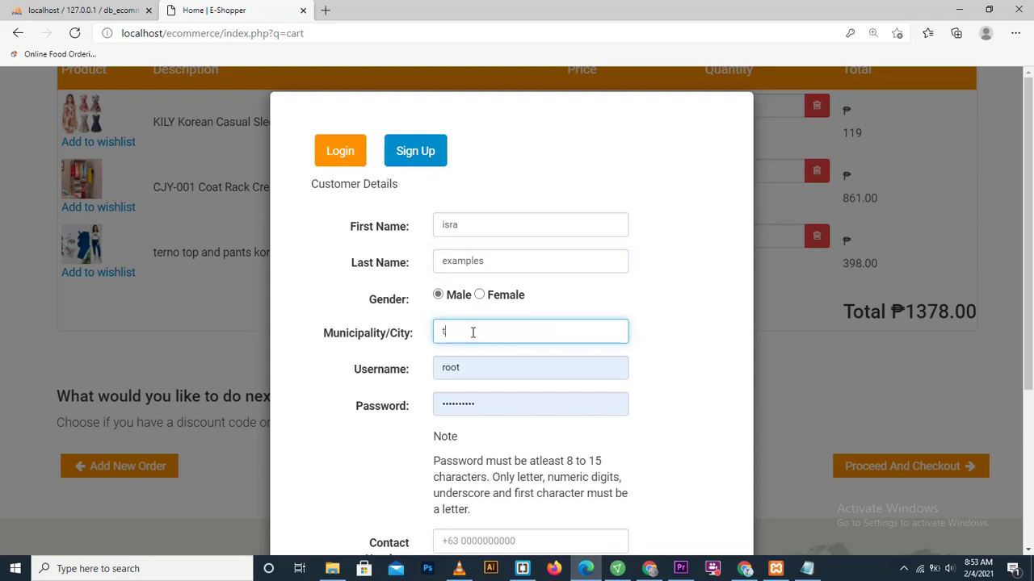
pyautogui.press('BackSpace')
pyautogui.write('nokam')
pyautogui.press('Tab')
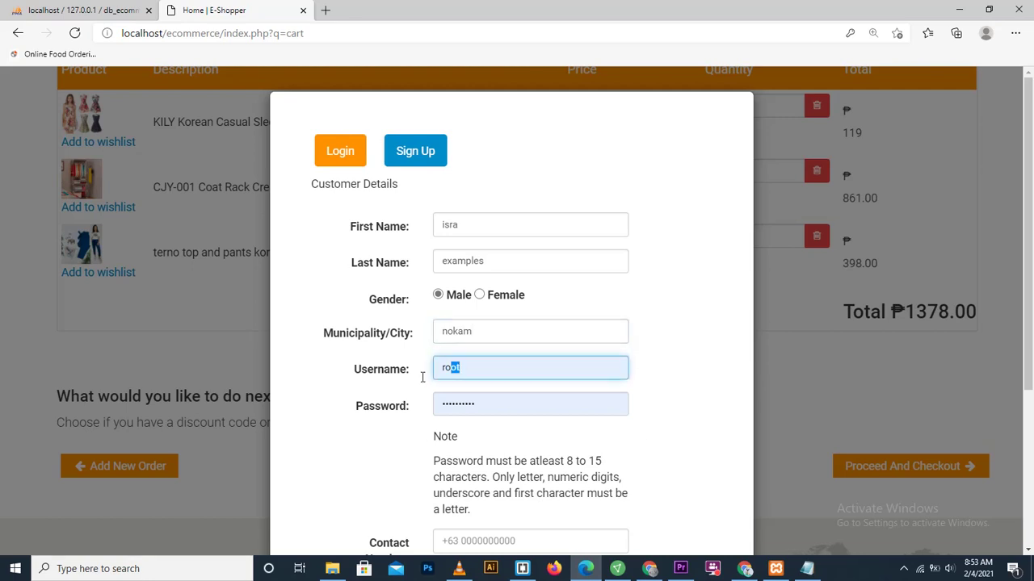
pyautogui.write('isra')
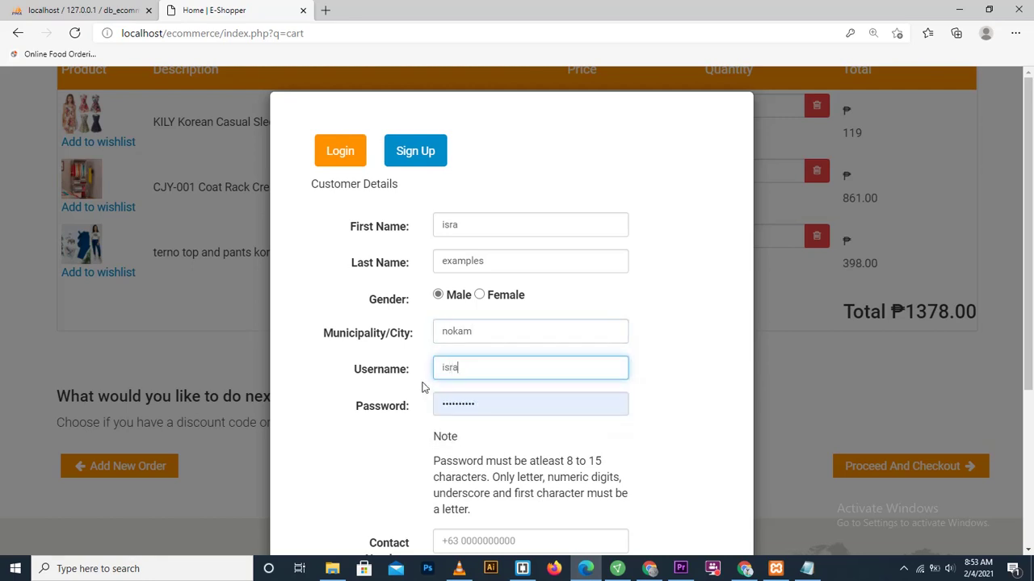
# Step: Enter a password and the contact number, agree to the terms, and submit sign-up
pyautogui.press('Tab')
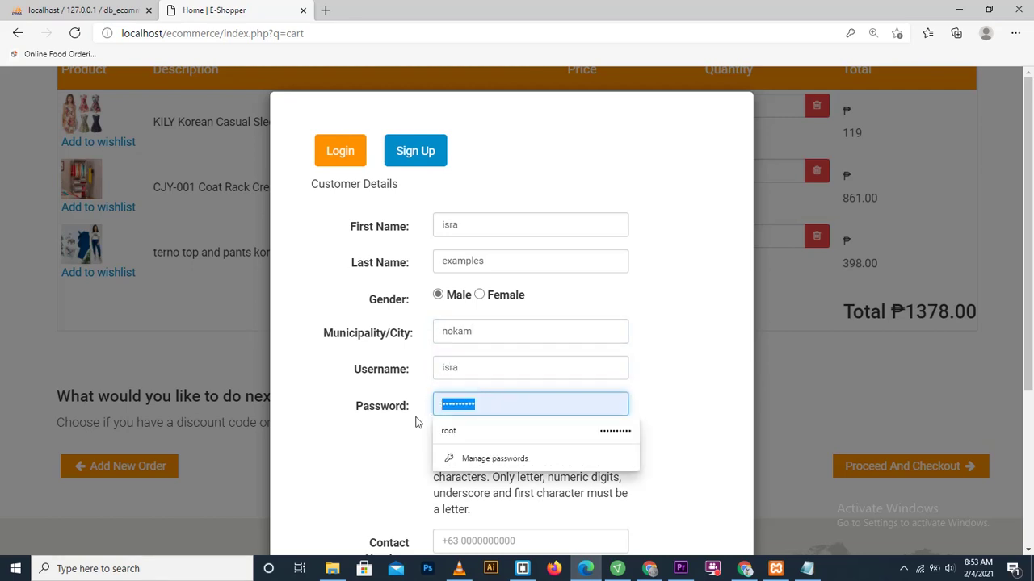
pyautogui.write('isr')
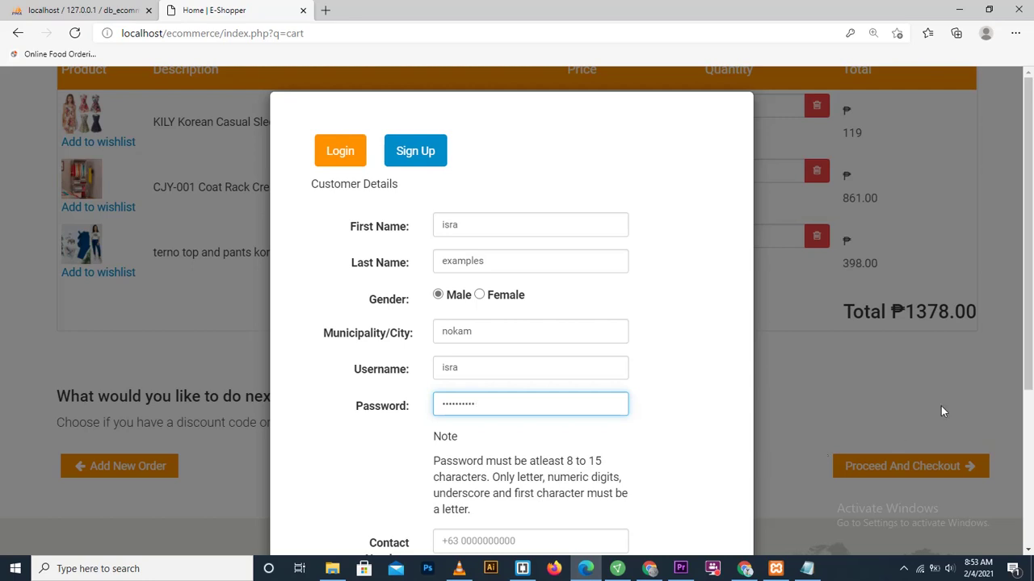
pyautogui.moveTo(1027, 335); pyautogui.dragTo(1030, 404)
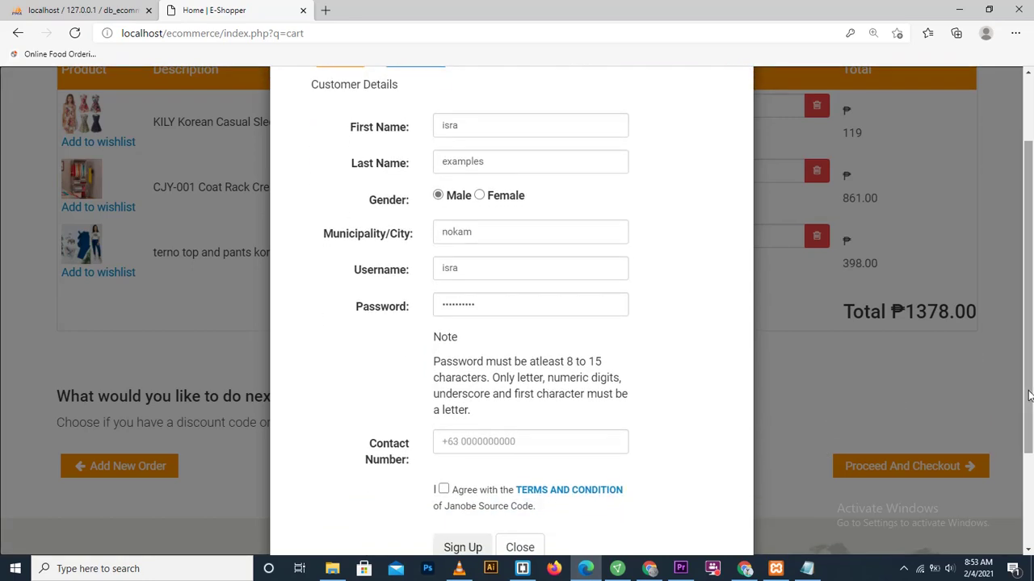
pyautogui.click(531, 441)
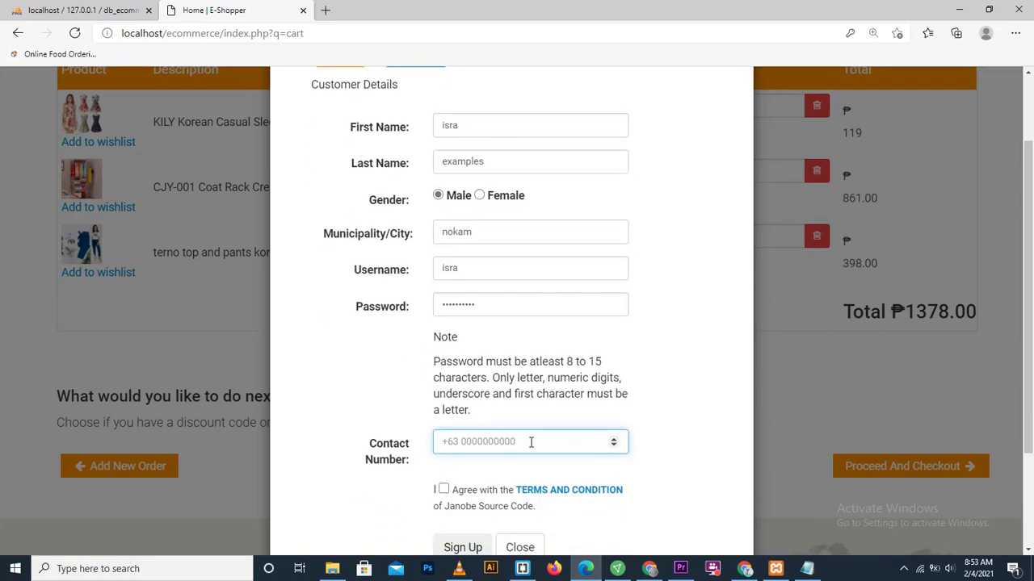
pyautogui.click(444, 489)
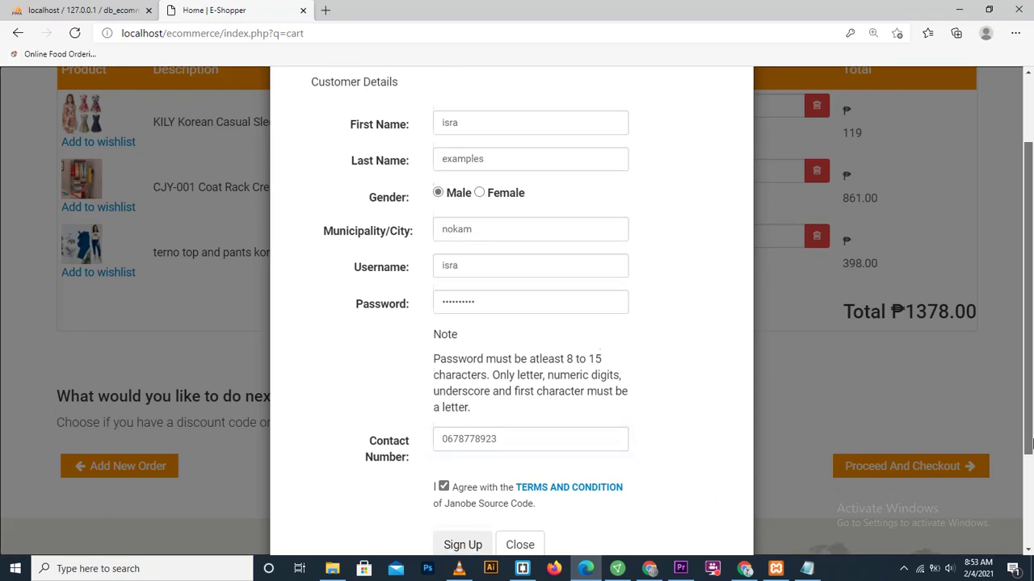
pyautogui.scroll(-2, 816, 494)
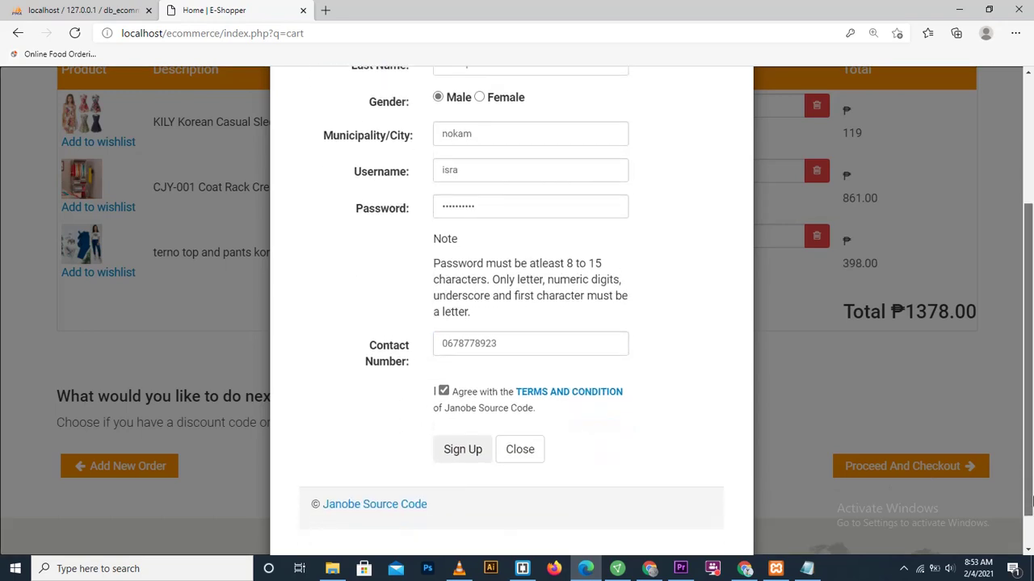
pyautogui.click(463, 446)
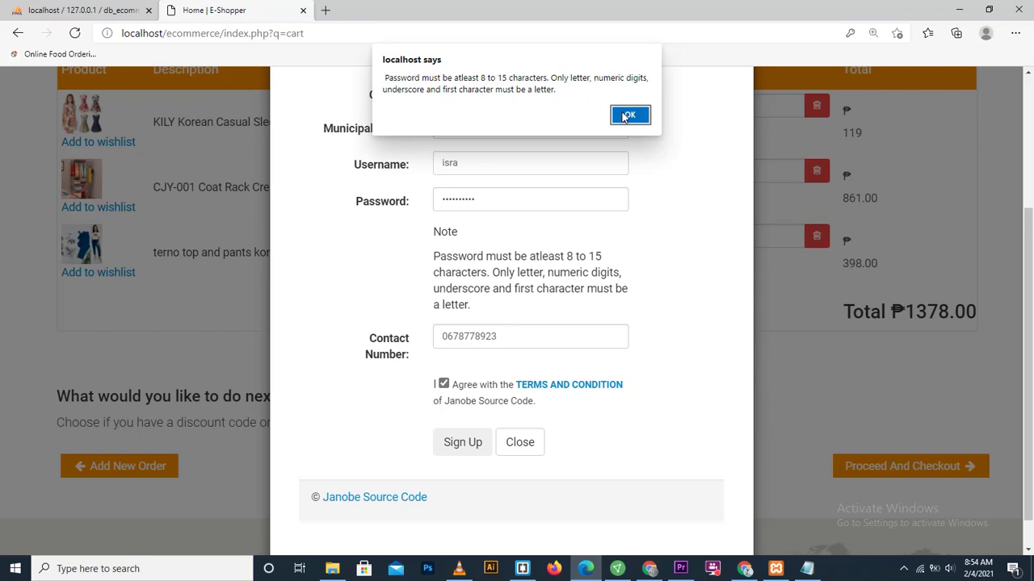
# Step: Dismiss the 8–15 character password alert, revisit the Password field and resubmit the registration
pyautogui.click(629, 116)
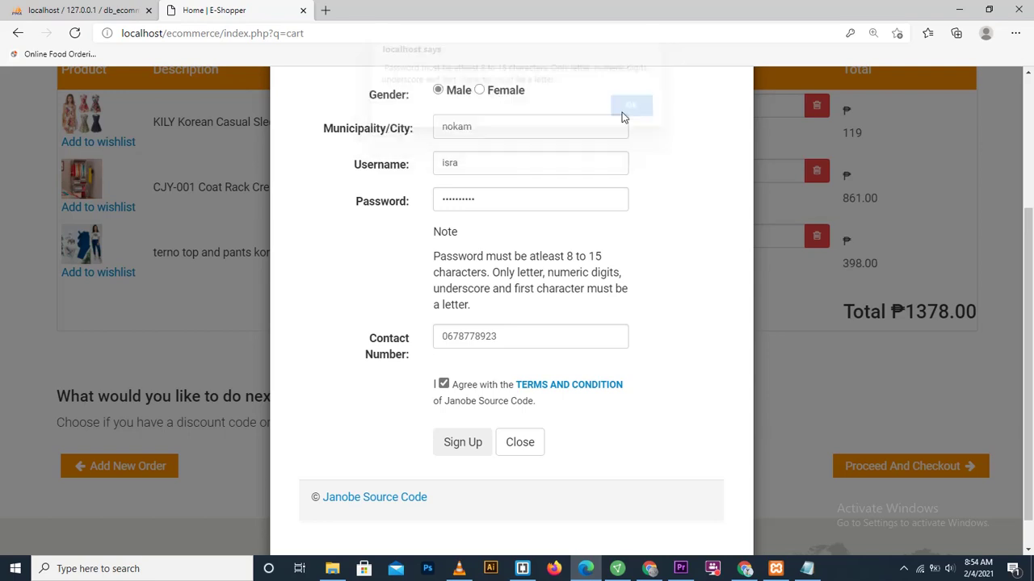
pyautogui.click(441, 198)
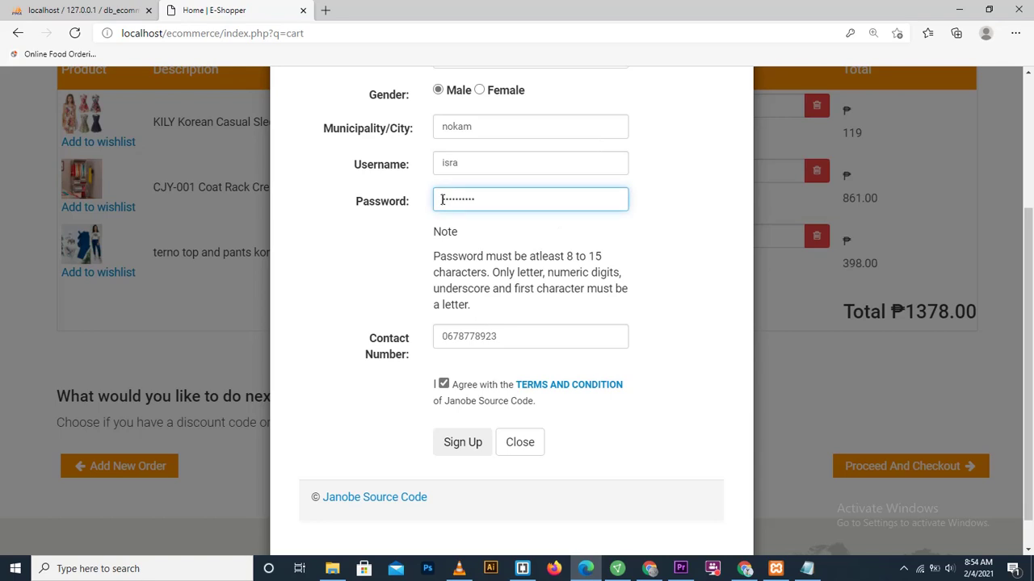
pyautogui.click(459, 444)
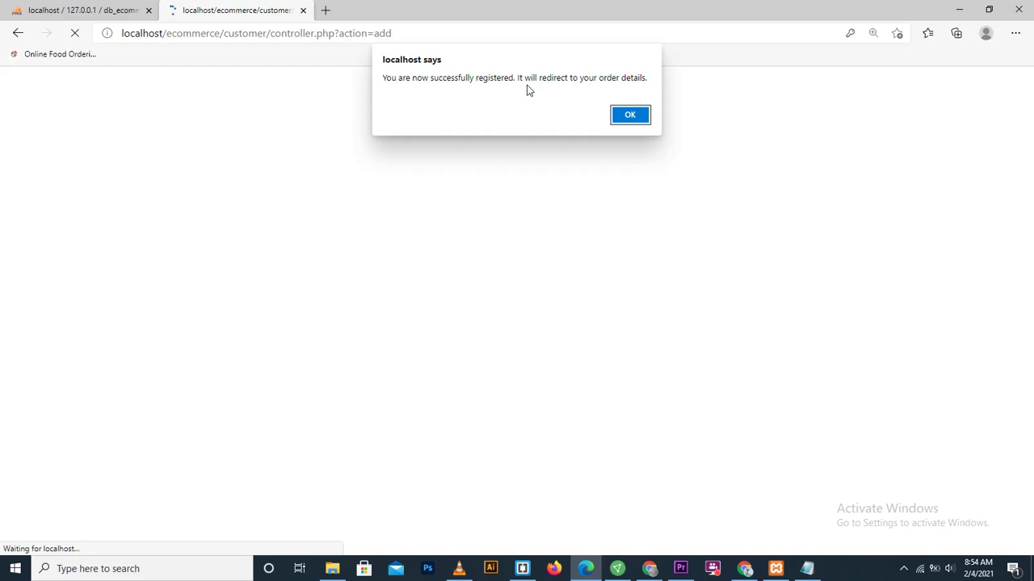
# Step: Choose Brgy. 1 Kabankalan City as delivery place and submit the cash-on-delivery order (₱1428.00)
pyautogui.click(619, 120)
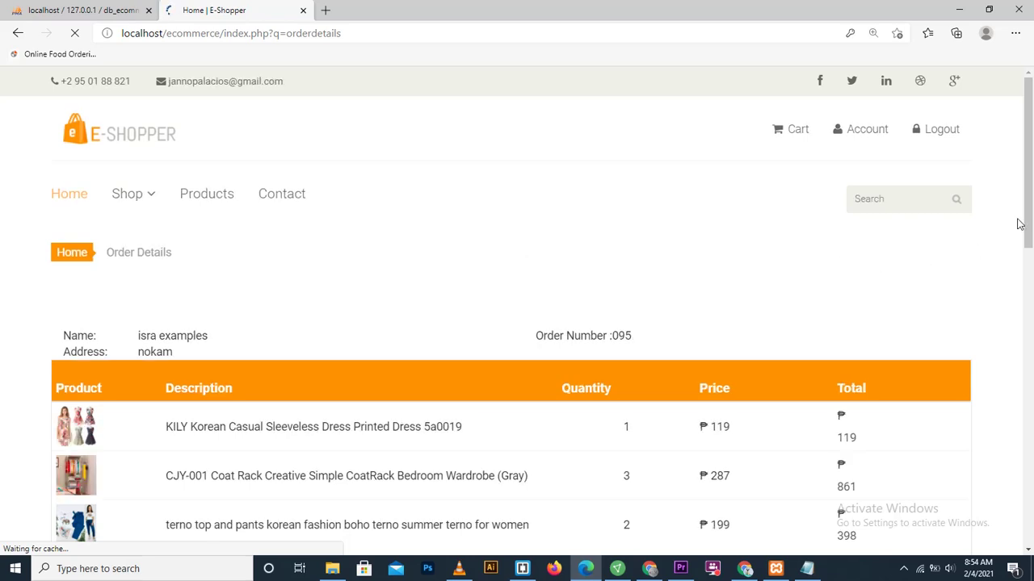
pyautogui.moveTo(1019, 223); pyautogui.dragTo(1029, 368)
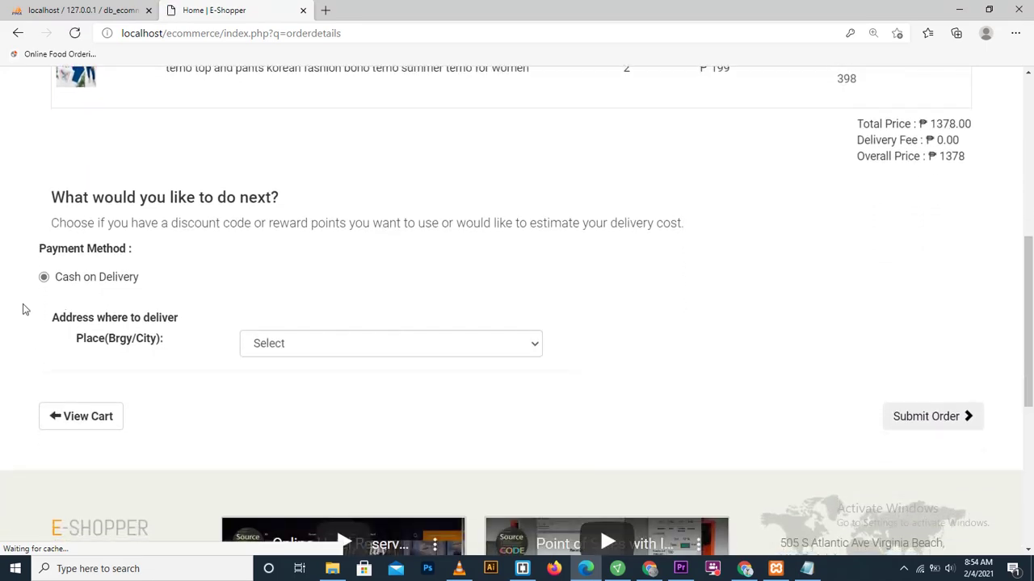
pyautogui.click(537, 347)
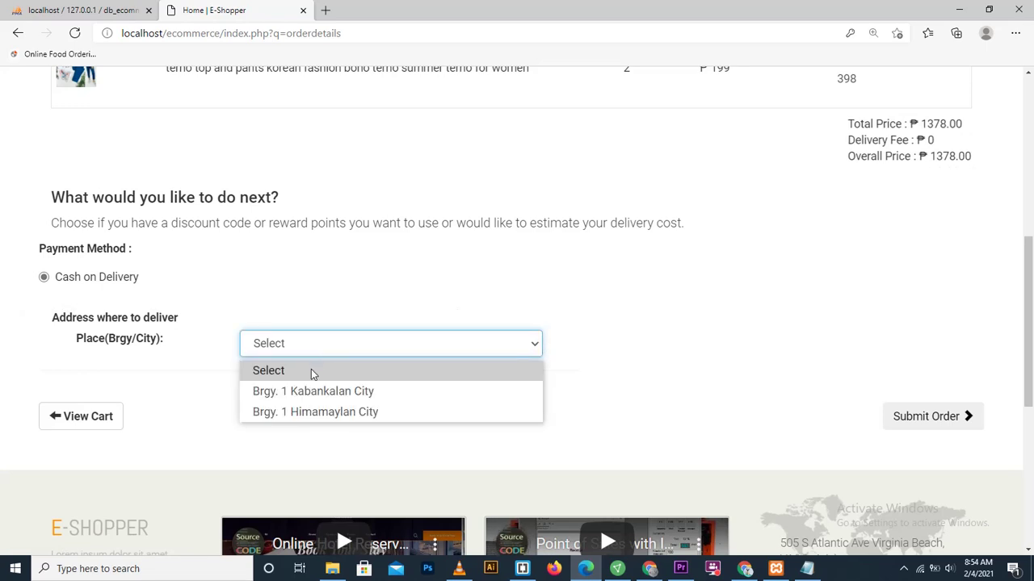
pyautogui.click(315, 391)
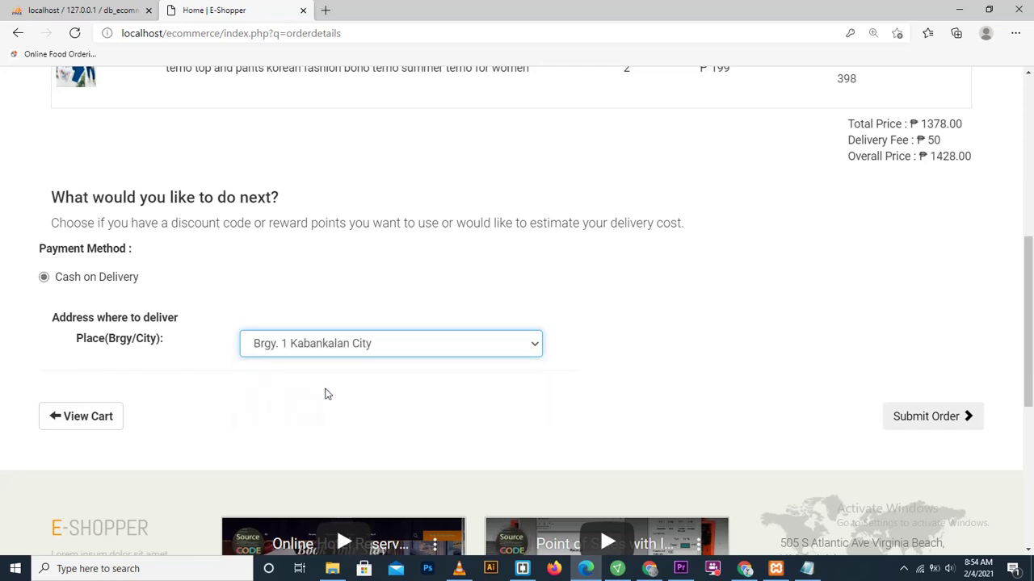
pyautogui.click(534, 349)
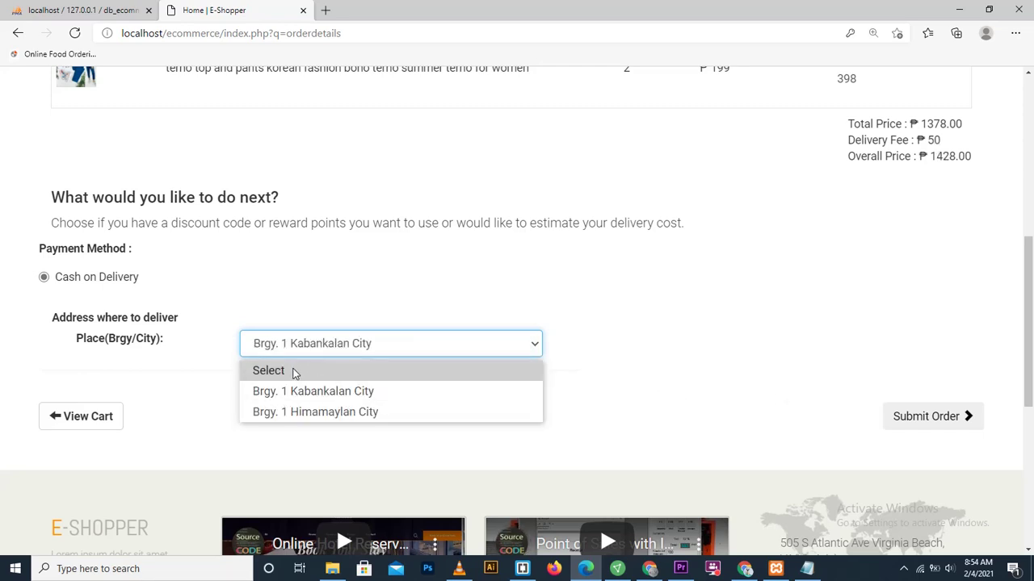
pyautogui.click(294, 370)
pyautogui.click(296, 349)
pyautogui.click(338, 391)
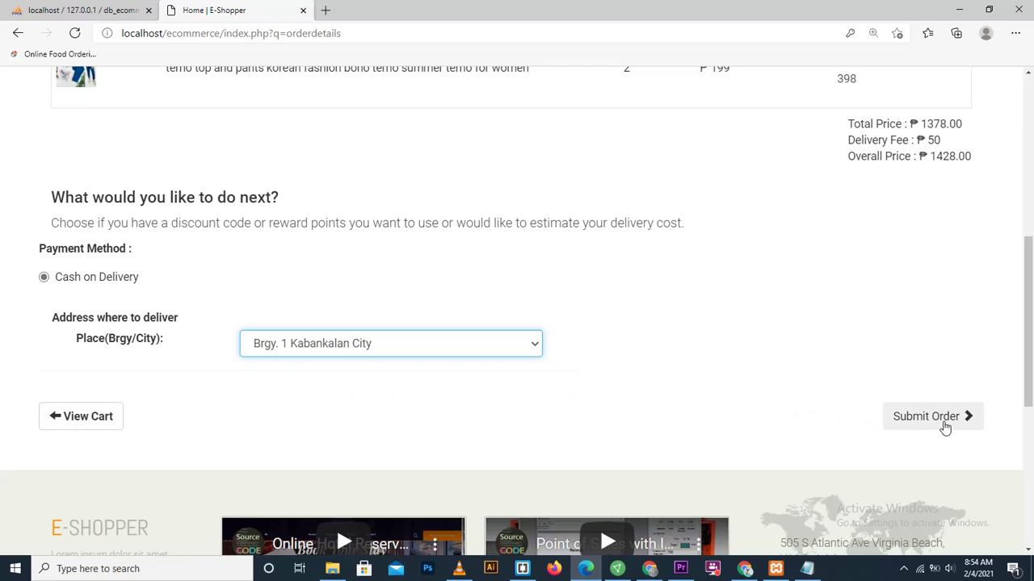
pyautogui.click(931, 417)
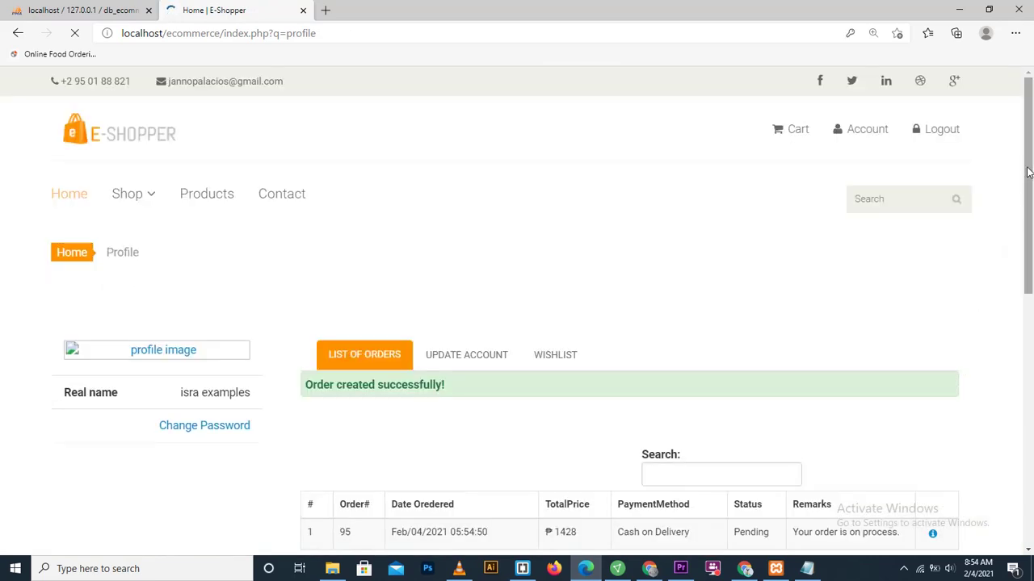
# Step: Look through the Update Account and Wishlist tabs of the customer's profile
pyautogui.moveTo(1028, 179); pyautogui.dragTo(1028, 266)
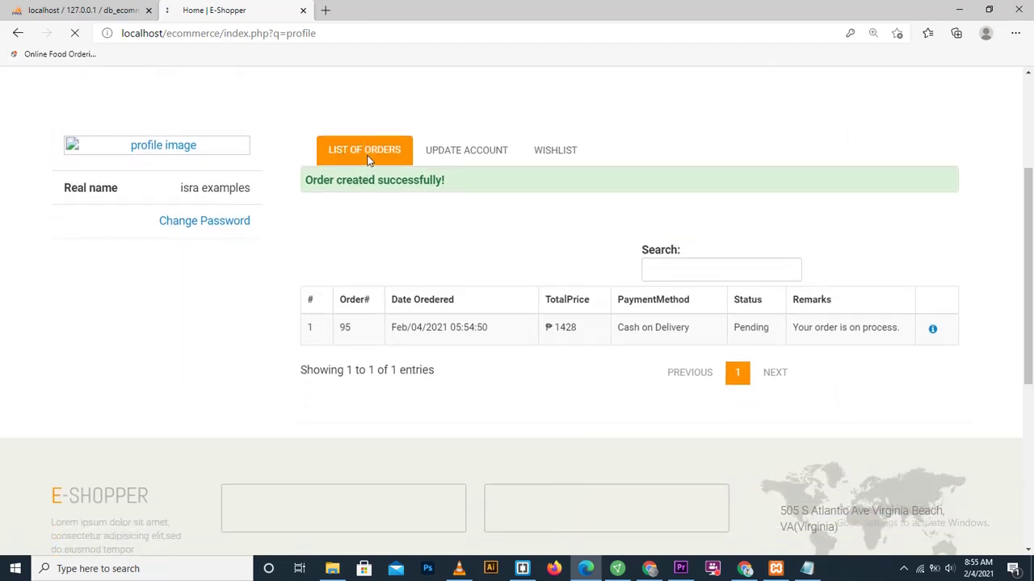
pyautogui.click(466, 153)
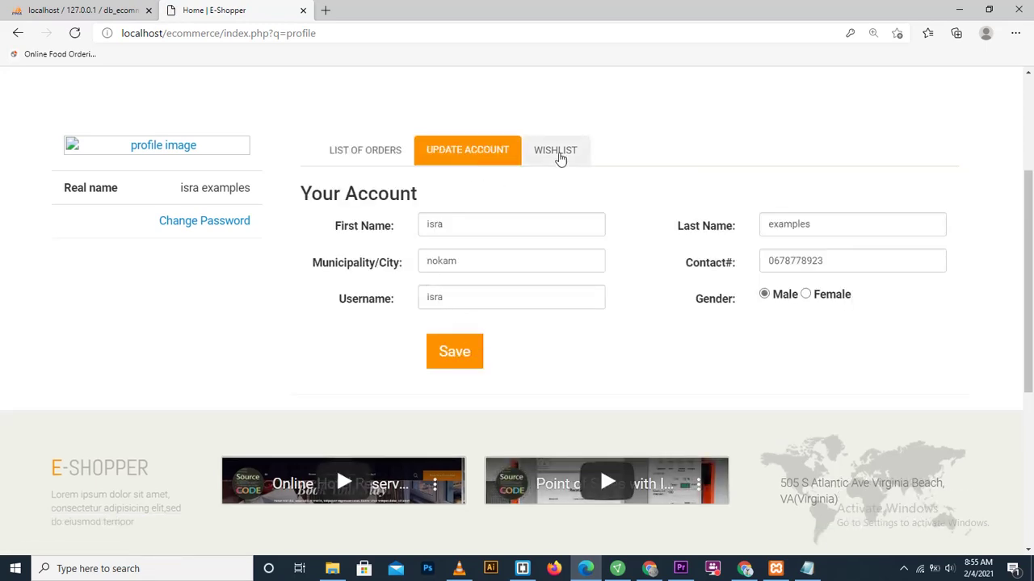
pyautogui.click(559, 153)
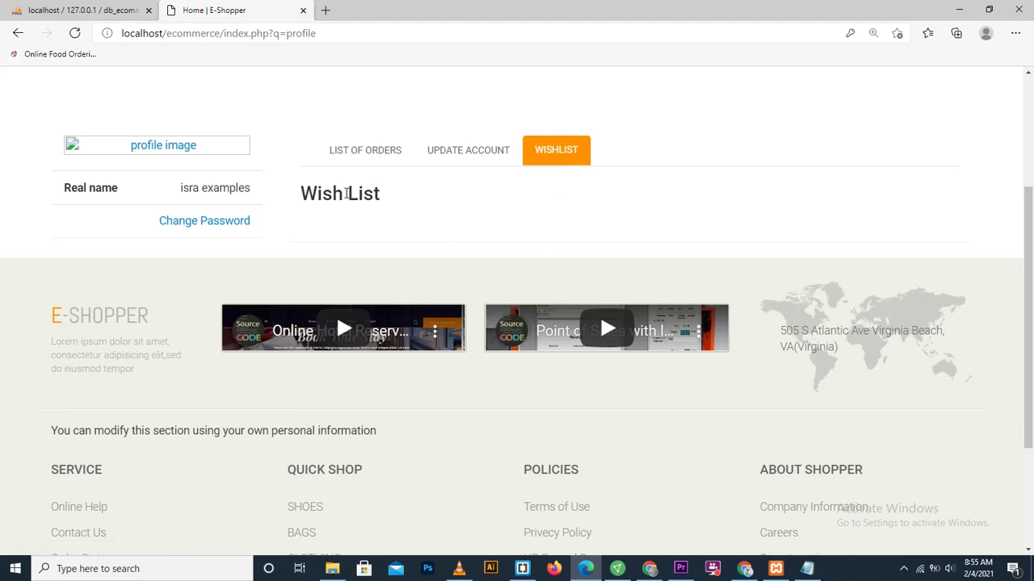
# Step: Highlight the ₱1428 order's Pending status in List of Orders, then log the customer out
pyautogui.click(376, 166)
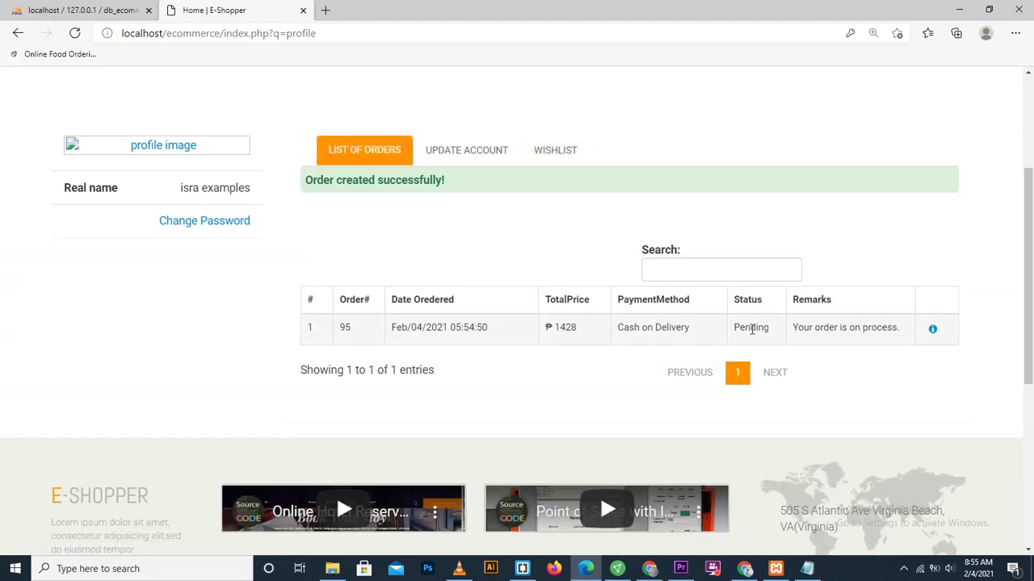
pyautogui.doubleClick(741, 301)
pyautogui.moveTo(738, 328); pyautogui.dragTo(774, 328)
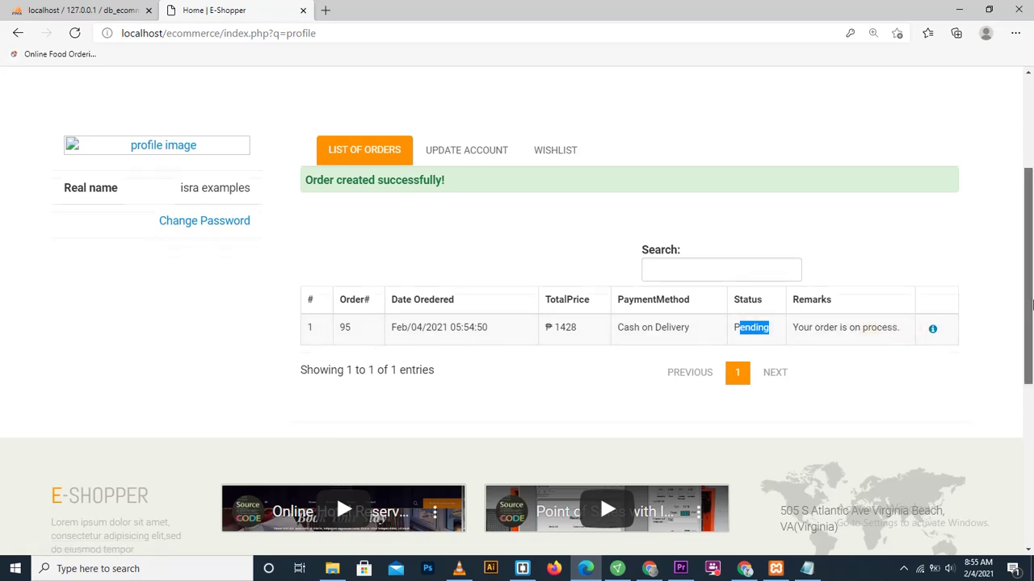
pyautogui.moveTo(1028, 255); pyautogui.dragTo(1028, 165)
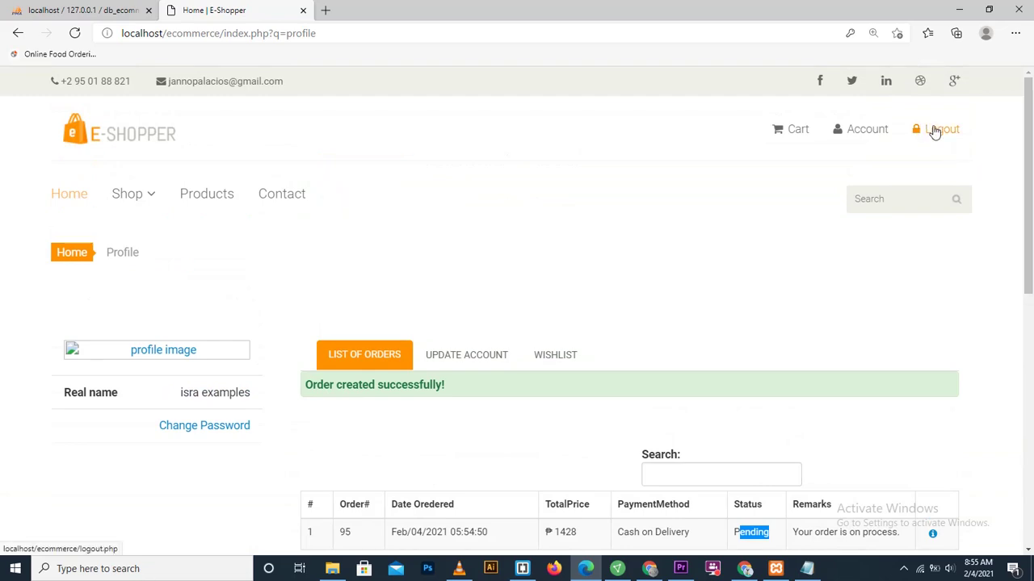
pyautogui.click(934, 133)
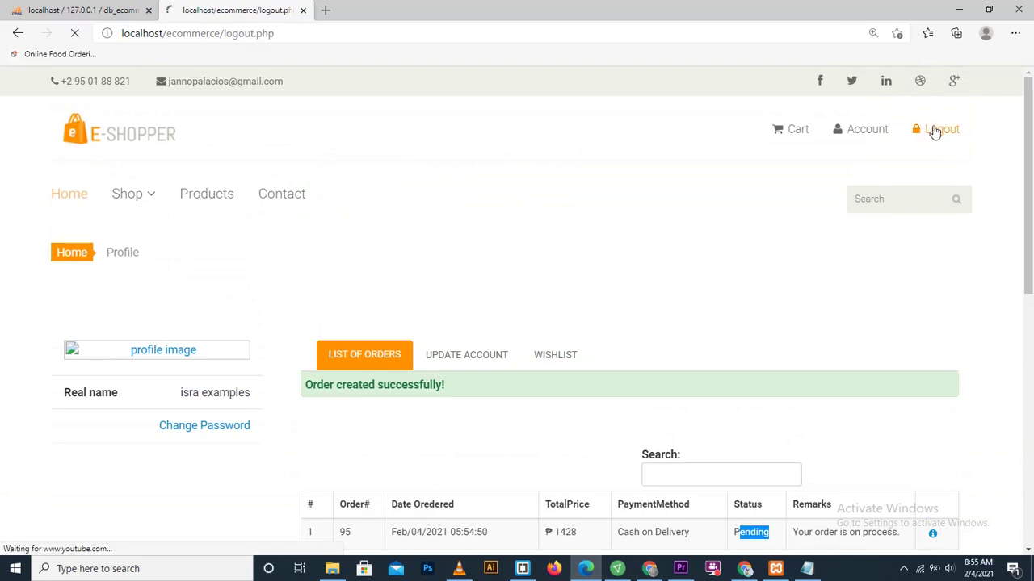